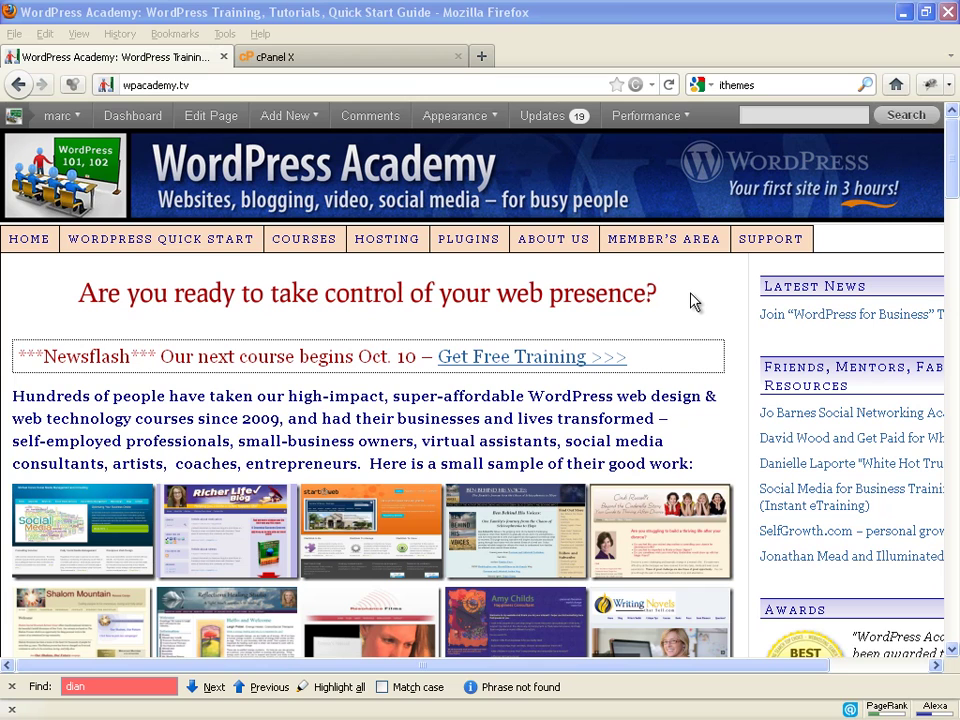
From the Member's Area Free Content table, open the Gmail/Google Apps/Insight.ly migration article and scroll through it.
{"action": "left_click", "coordinate": [662, 244]}
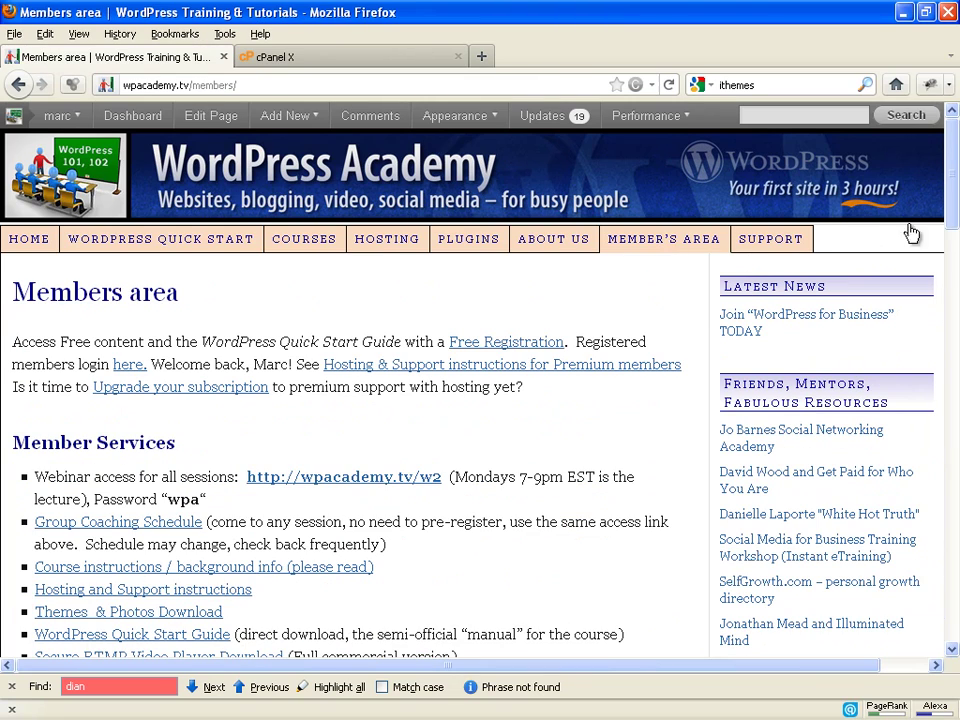
{"action": "left_click_drag", "start_coordinate": [957, 207], "coordinate": [957, 482]}
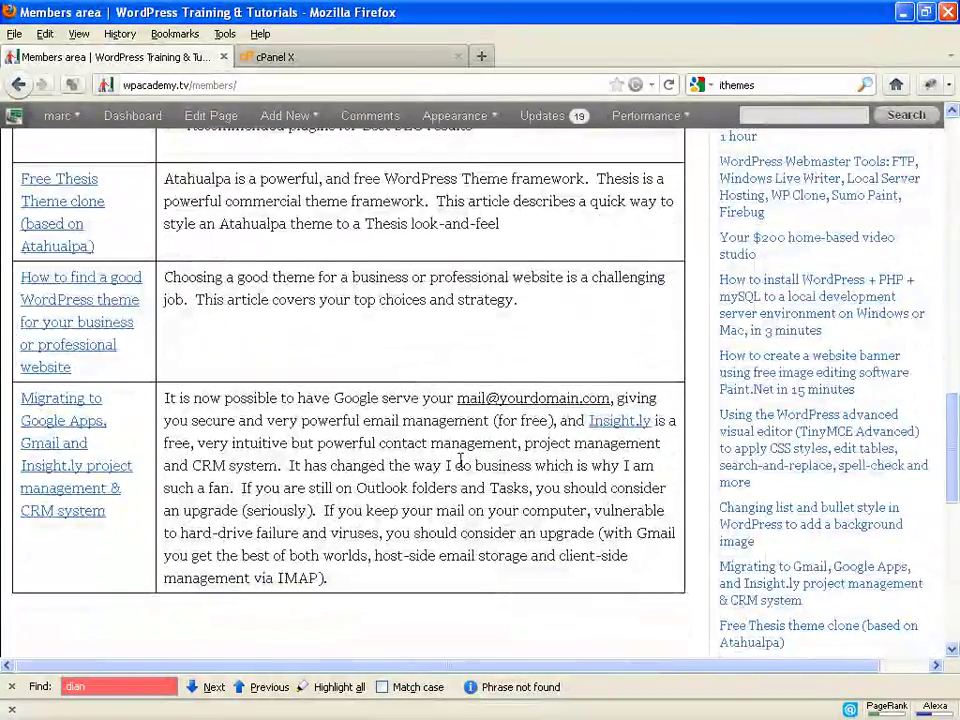
{"action": "left_click", "coordinate": [78, 474]}
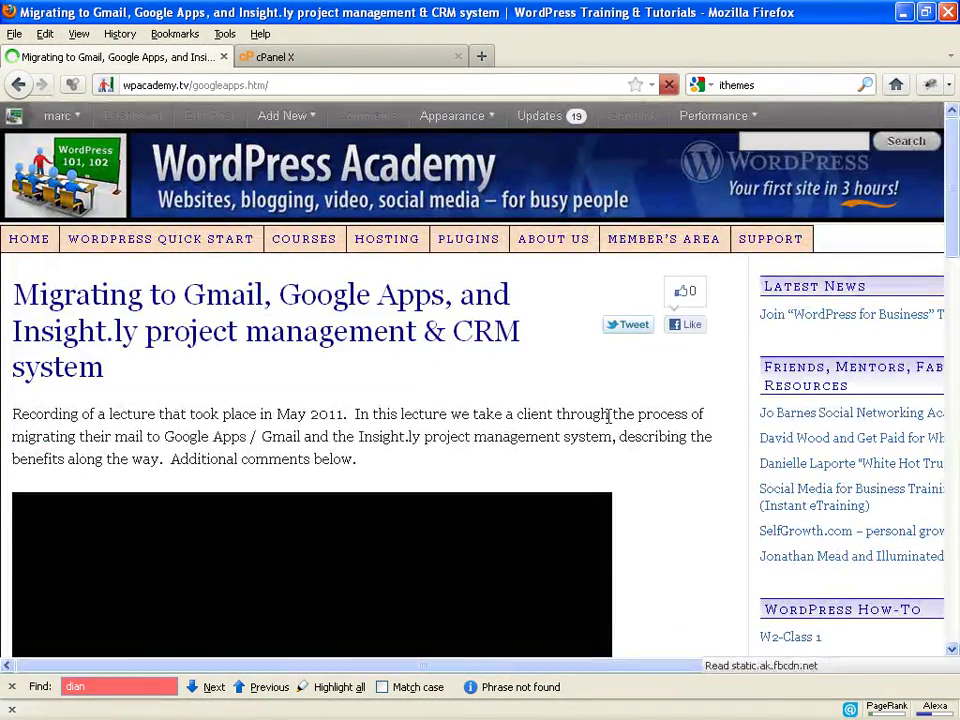
{"action": "left_click_drag", "start_coordinate": [951, 214], "coordinate": [951, 415]}
{"action": "scroll", "coordinate": [497, 398], "scroll_direction": "down", "scroll_amount": 2}
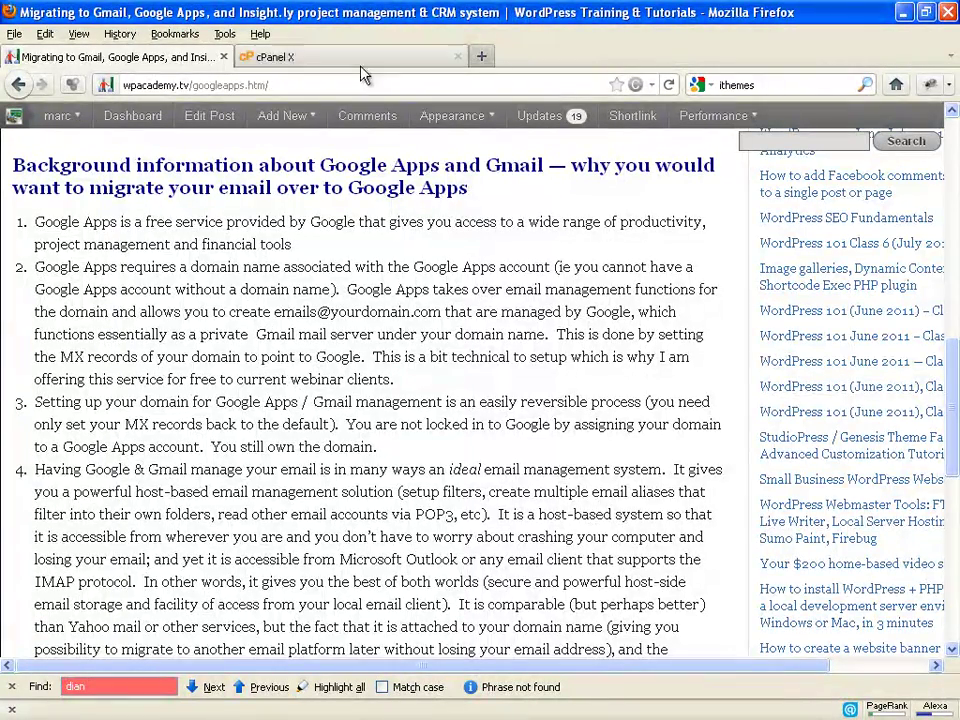
Search Google for 'google apps free' in a new tab.
{"action": "left_click", "coordinate": [482, 57]}
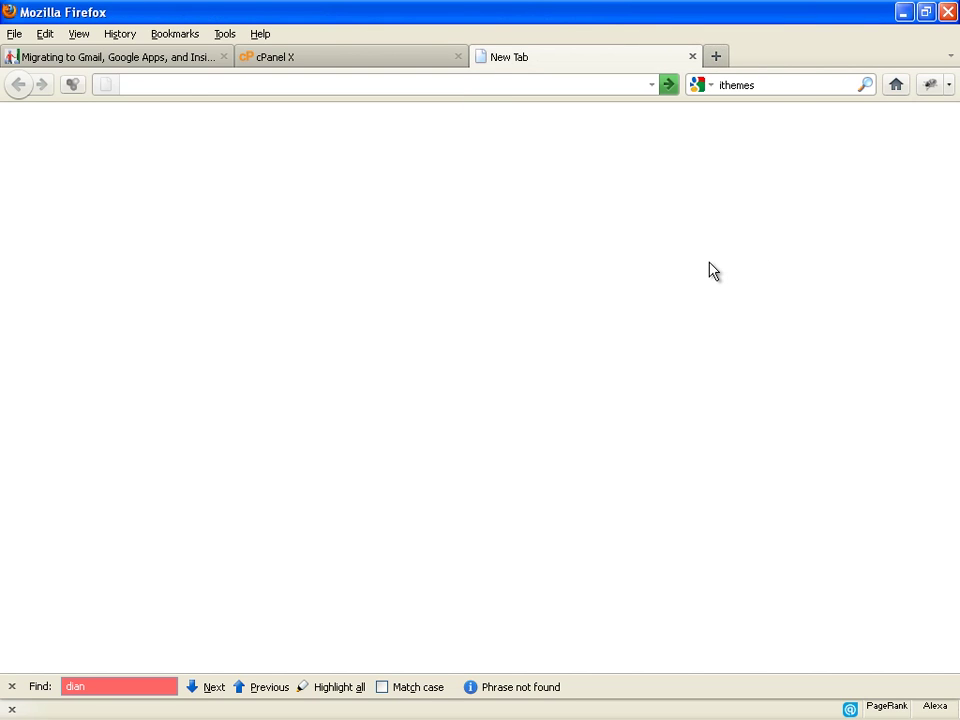
{"action": "left_click", "coordinate": [767, 84]}
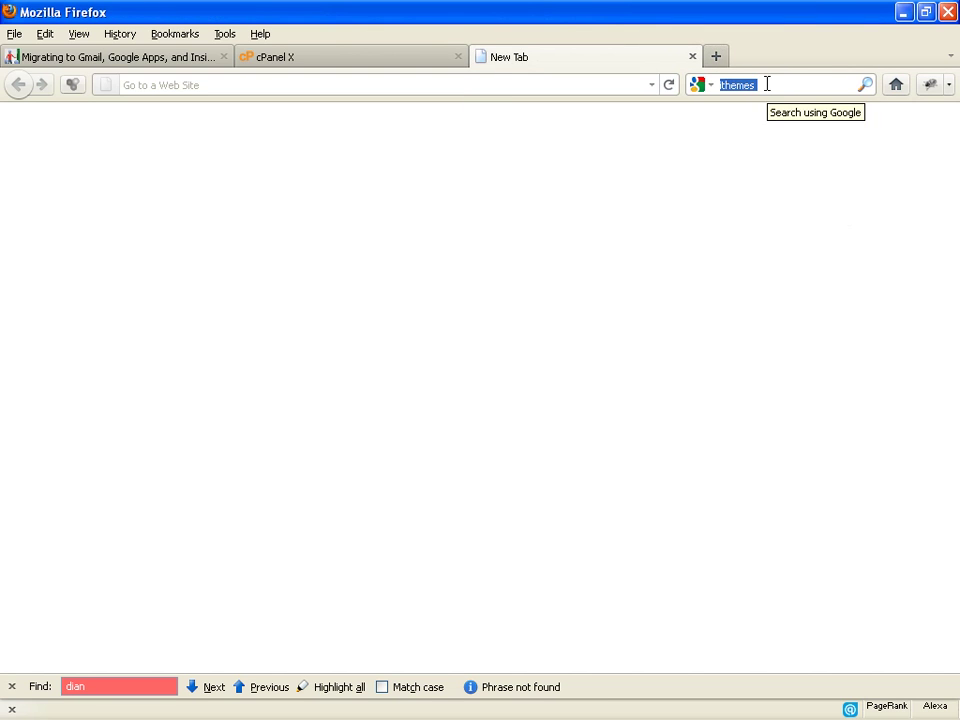
{"action": "type", "text": "google apps"}
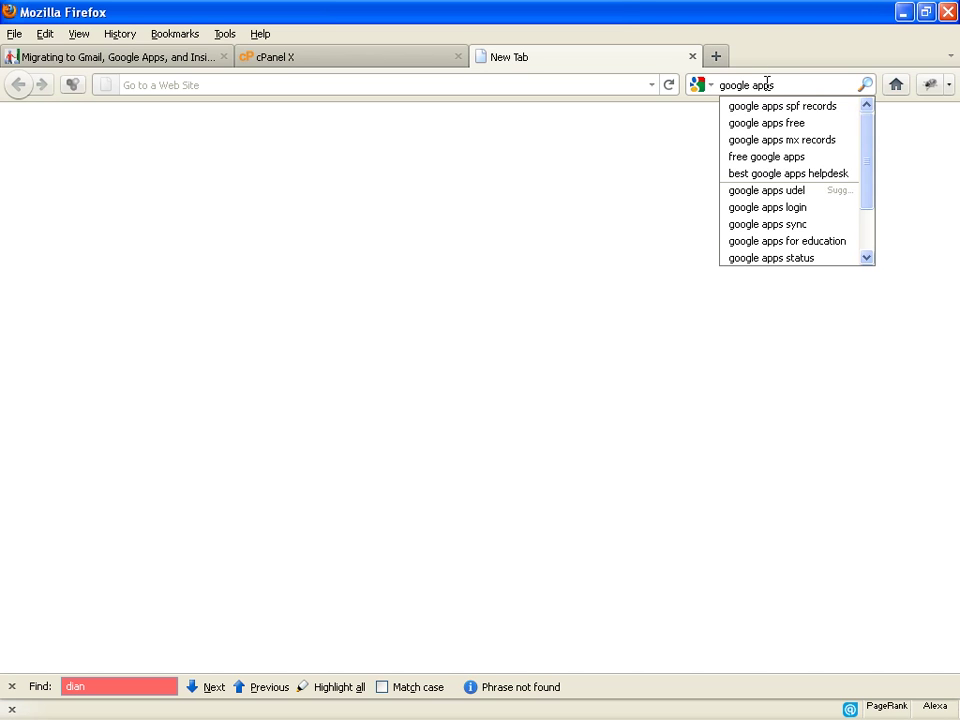
{"action": "type", "text": " free"}
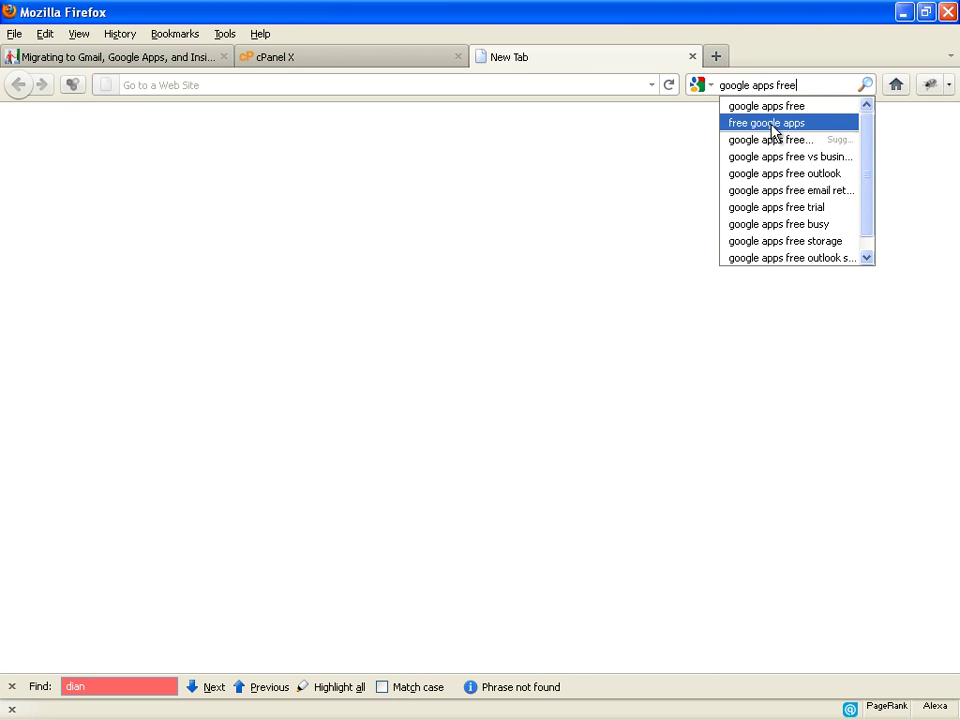
{"action": "left_click", "coordinate": [754, 106]}
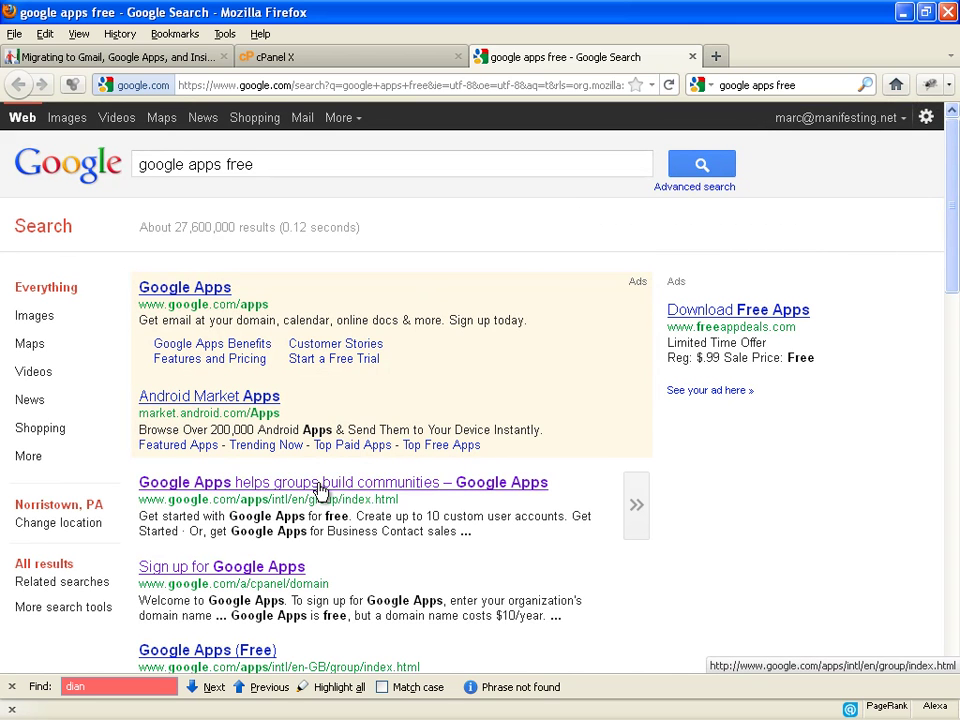
Start the free Google Apps sign-up with existing domain sofiaferros.com and submit the details form.
{"action": "left_click", "coordinate": [320, 490]}
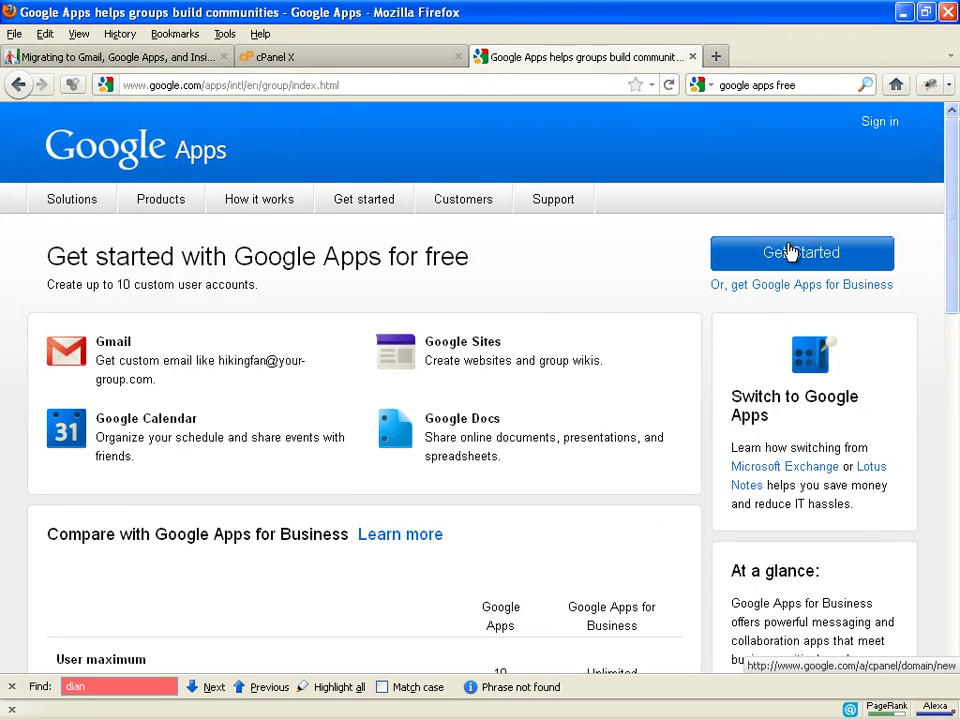
{"action": "left_click", "coordinate": [790, 252]}
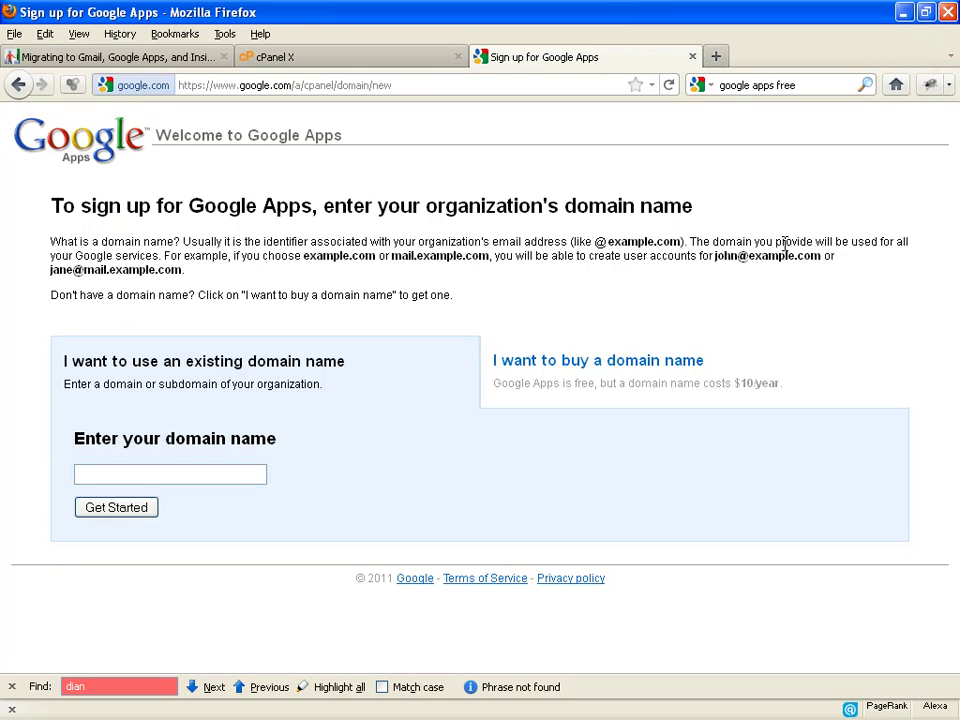
{"action": "left_click", "coordinate": [190, 474]}
{"action": "type", "text": "sofiaferros.com"}
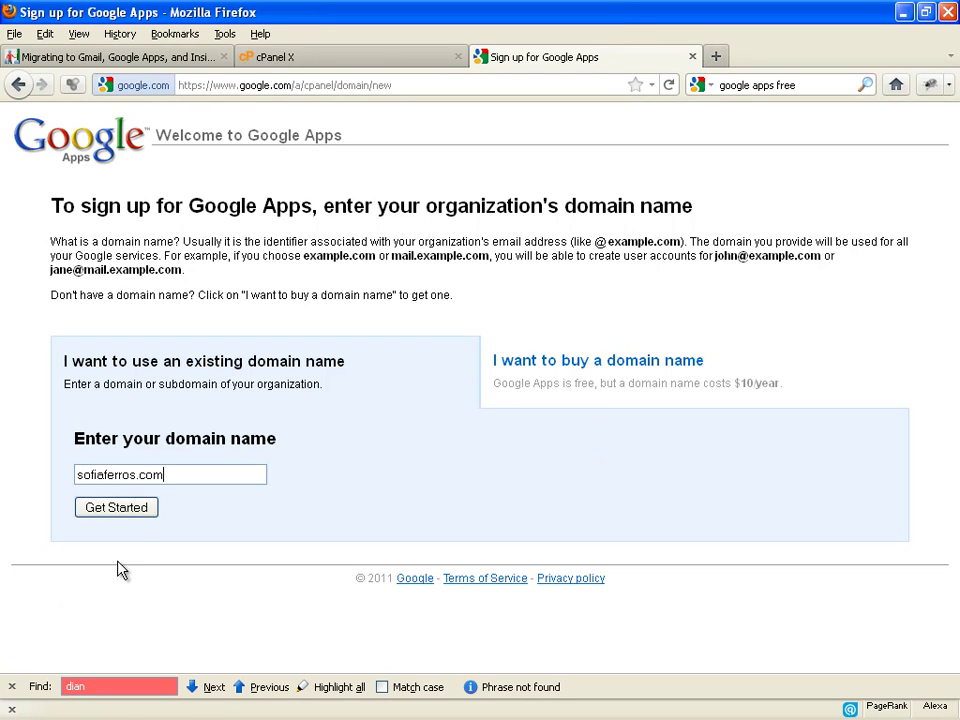
{"action": "left_click", "coordinate": [116, 510]}
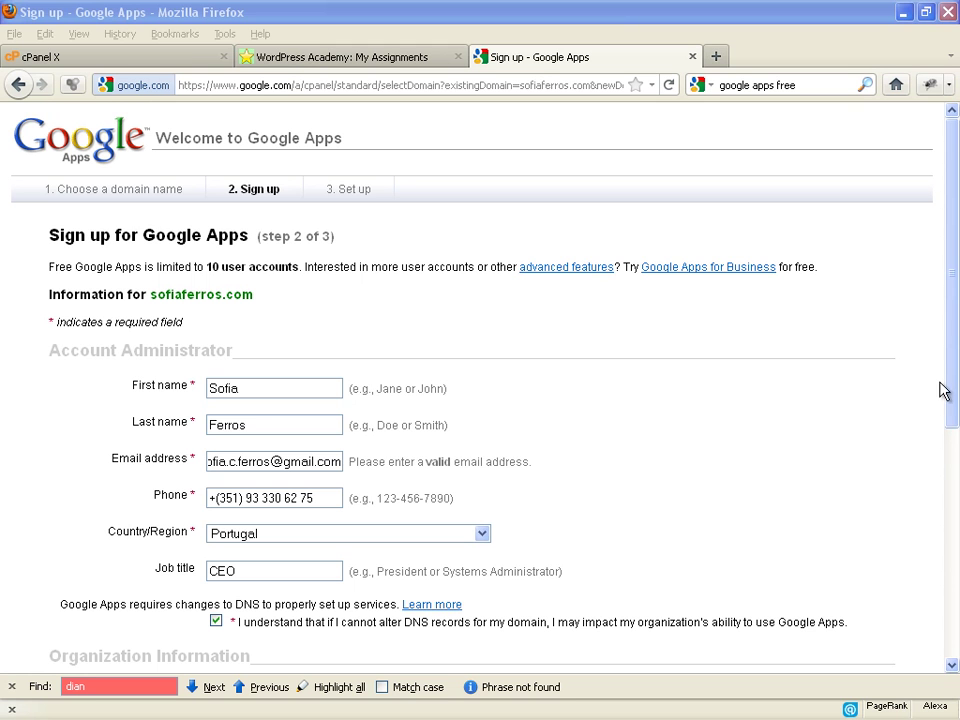
{"action": "left_click_drag", "start_coordinate": [952, 422], "coordinate": [953, 670]}
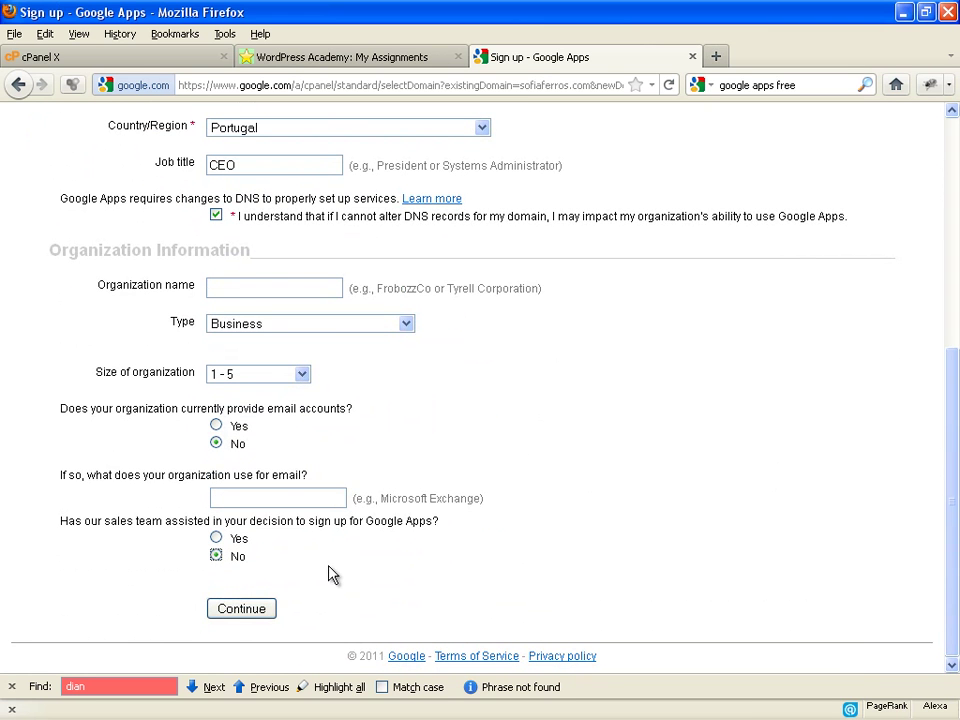
{"action": "left_click", "coordinate": [244, 612]}
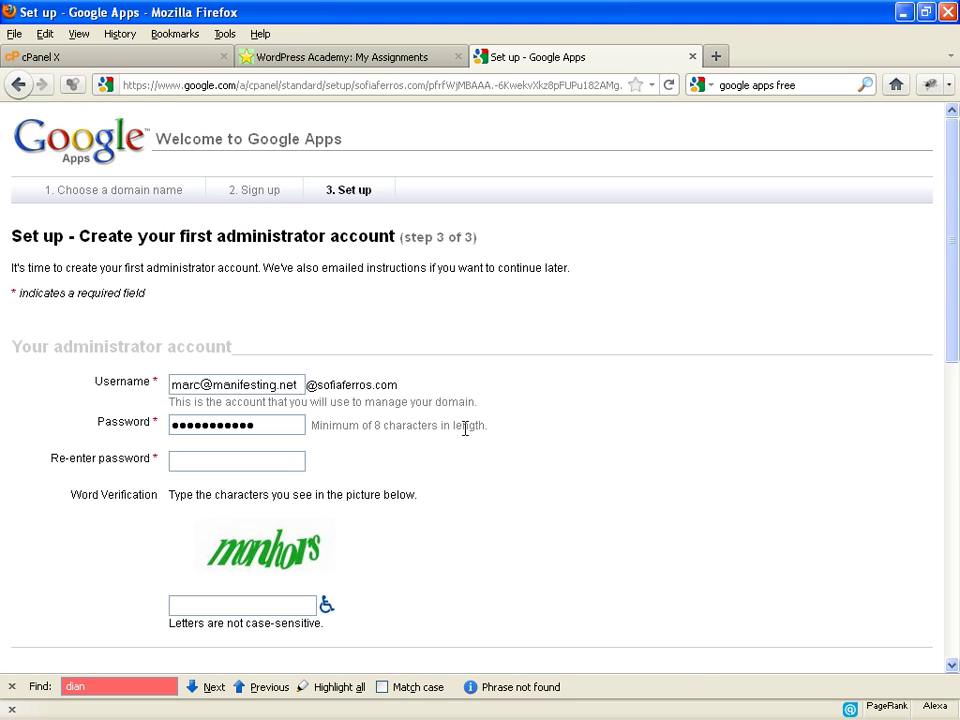
Replace the prefilled administrator username and password with the new account credentials.
{"action": "left_click_drag", "start_coordinate": [296, 384], "coordinate": [168, 381]}
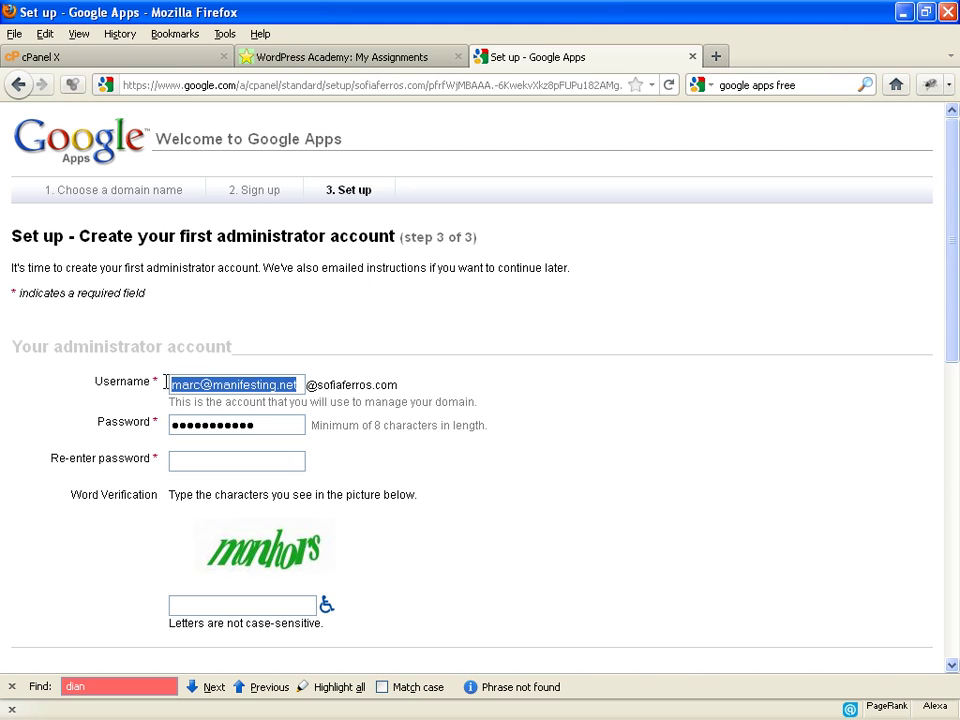
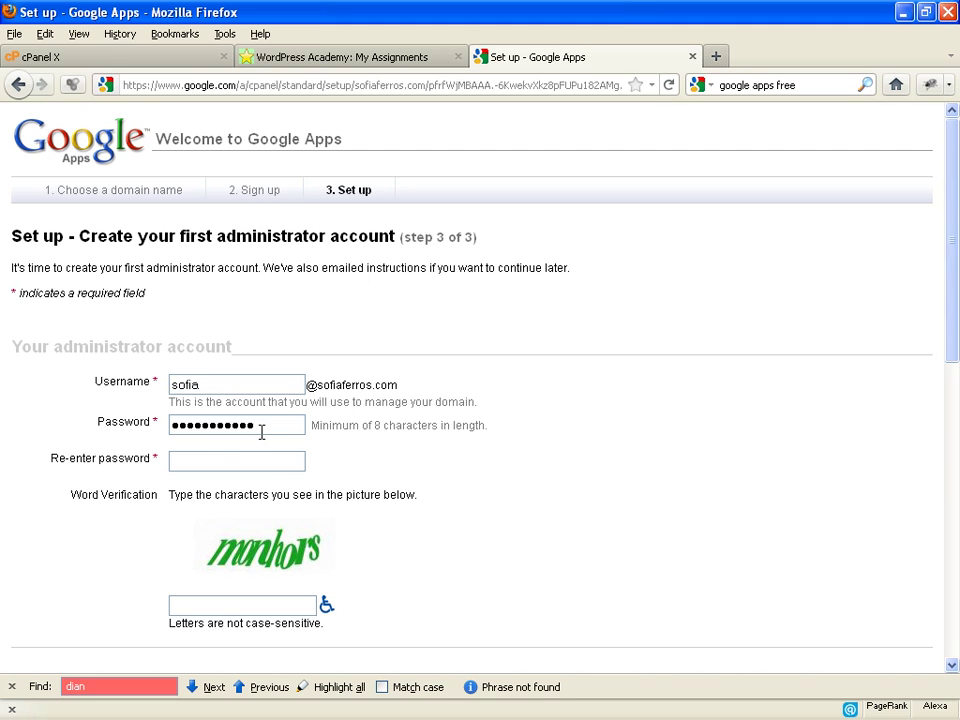
{"action": "left_click_drag", "start_coordinate": [261, 426], "coordinate": [71, 428]}
{"action": "left_click", "coordinate": [197, 468]}
Enter the word verification and accept the terms to continue setup.
{"action": "left_click", "coordinate": [229, 602]}
{"action": "type", "text": "monhors"}
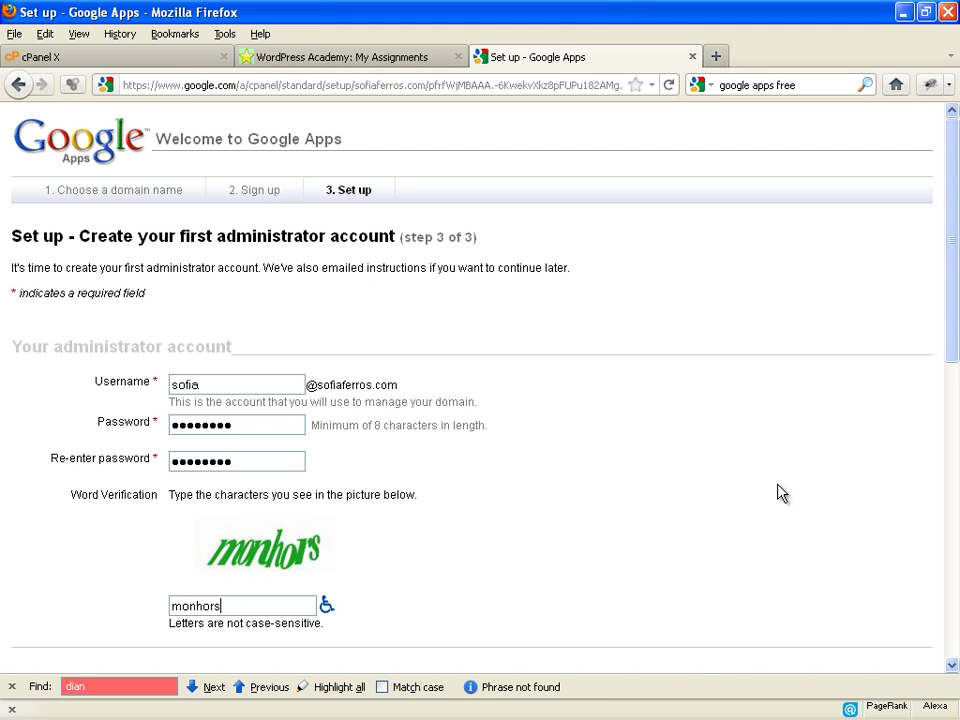
{"action": "scroll", "coordinate": [657, 503], "scroll_direction": "down", "scroll_amount": 2}
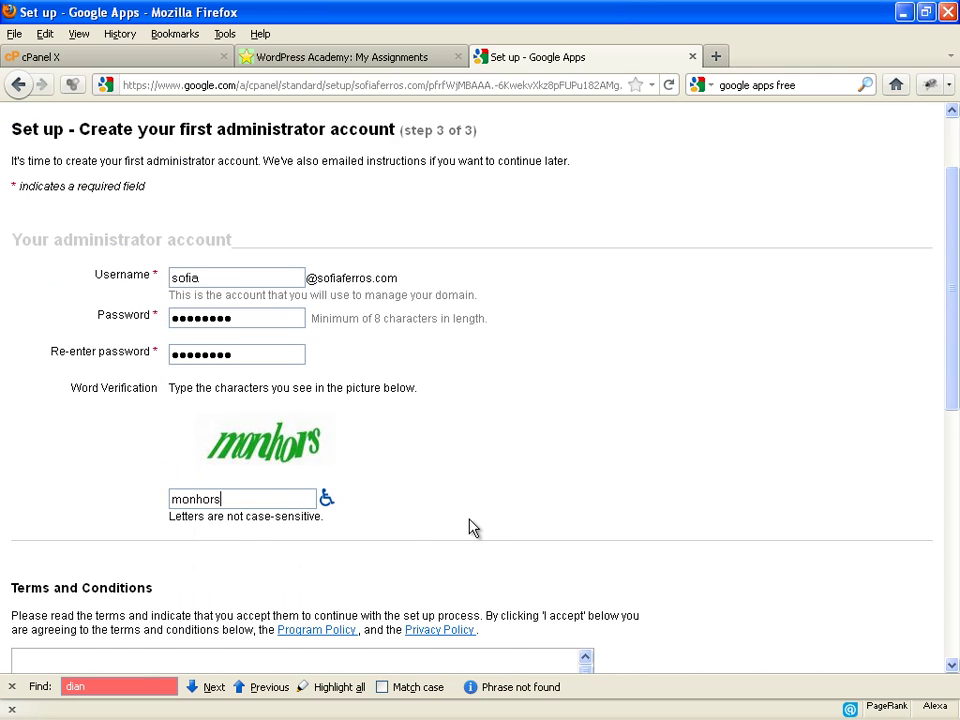
{"action": "scroll", "coordinate": [471, 525], "scroll_direction": "down", "scroll_amount": 4}
{"action": "scroll", "coordinate": [90, 630], "scroll_direction": "down", "scroll_amount": 2}
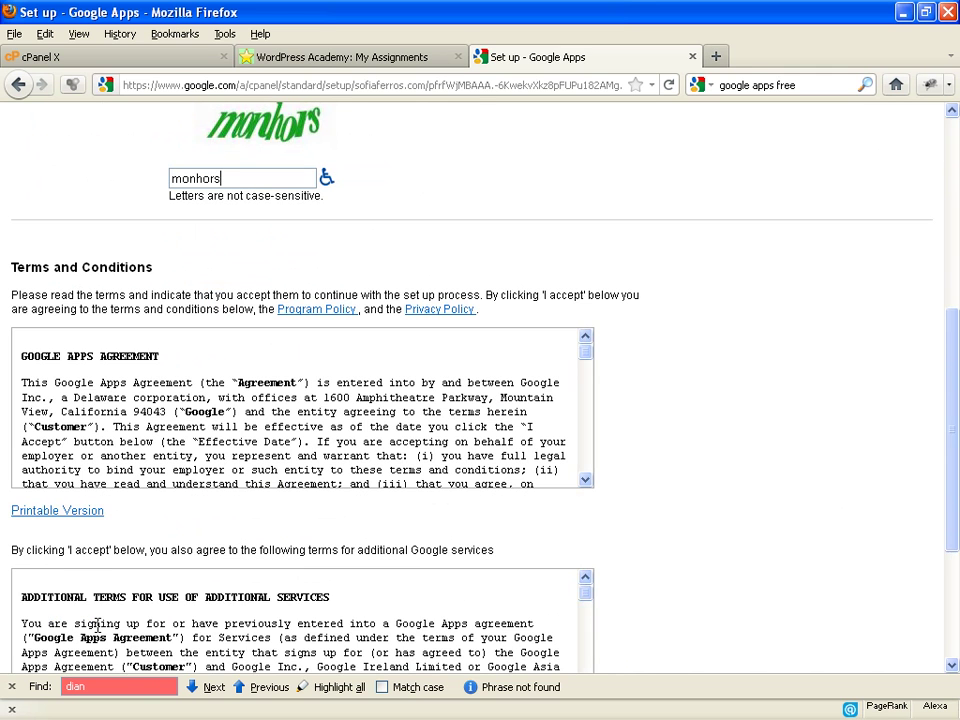
{"action": "scroll", "coordinate": [92, 622], "scroll_direction": "down", "scroll_amount": 3}
{"action": "scroll", "coordinate": [757, 485], "scroll_direction": "down", "scroll_amount": 4}
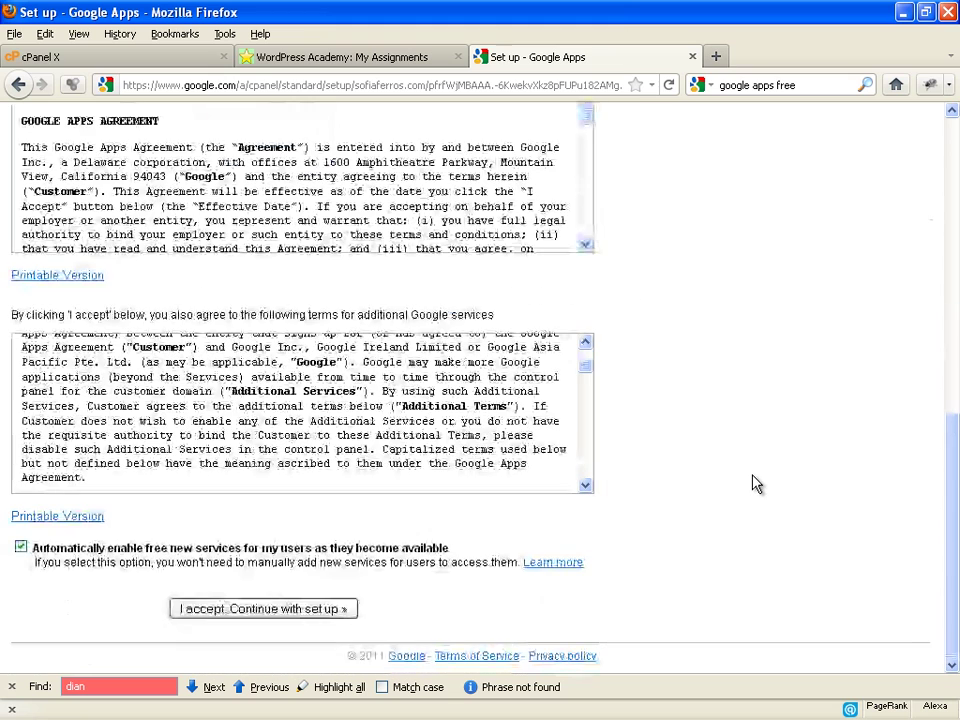
{"action": "left_click", "coordinate": [288, 607]}
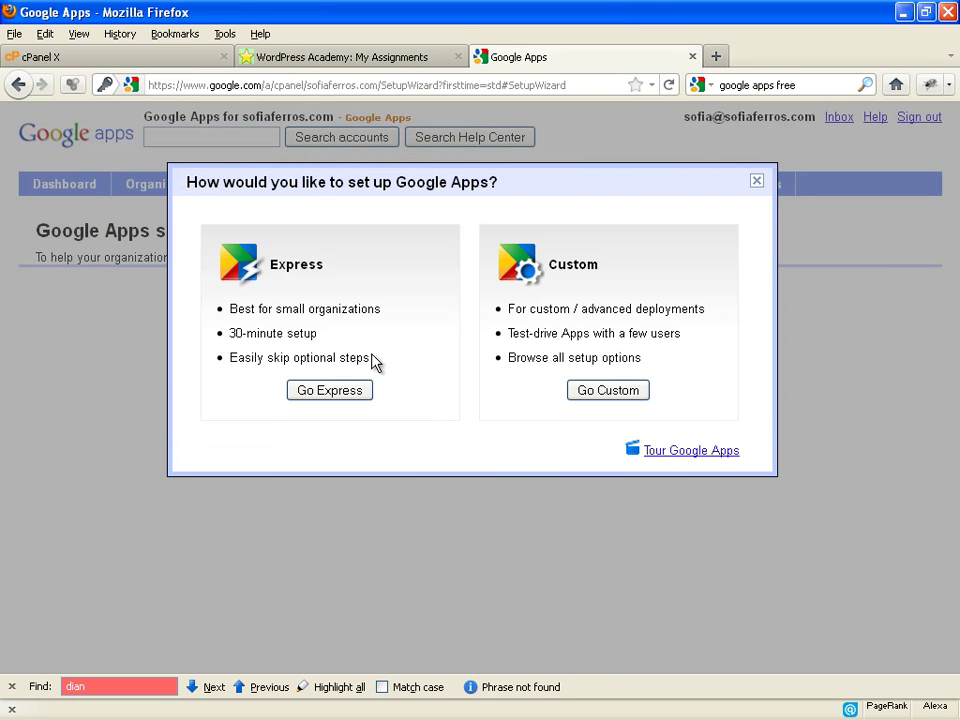
Choose Express setup, save the HTML verification file to Downloads, and return to cPanel.
{"action": "left_click", "coordinate": [330, 398]}
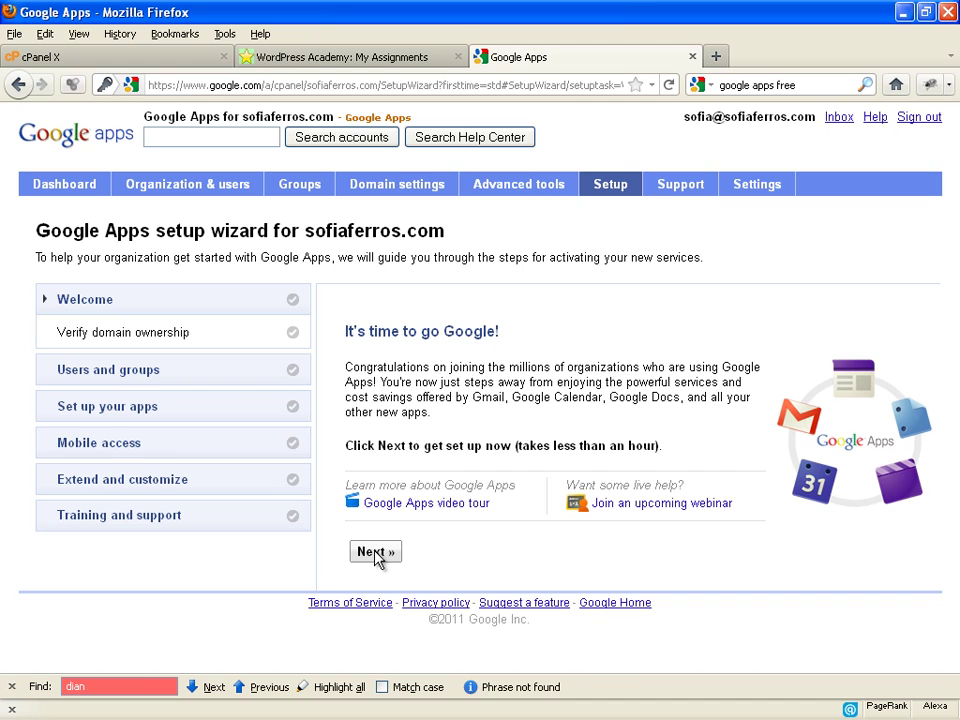
{"action": "left_click", "coordinate": [375, 553]}
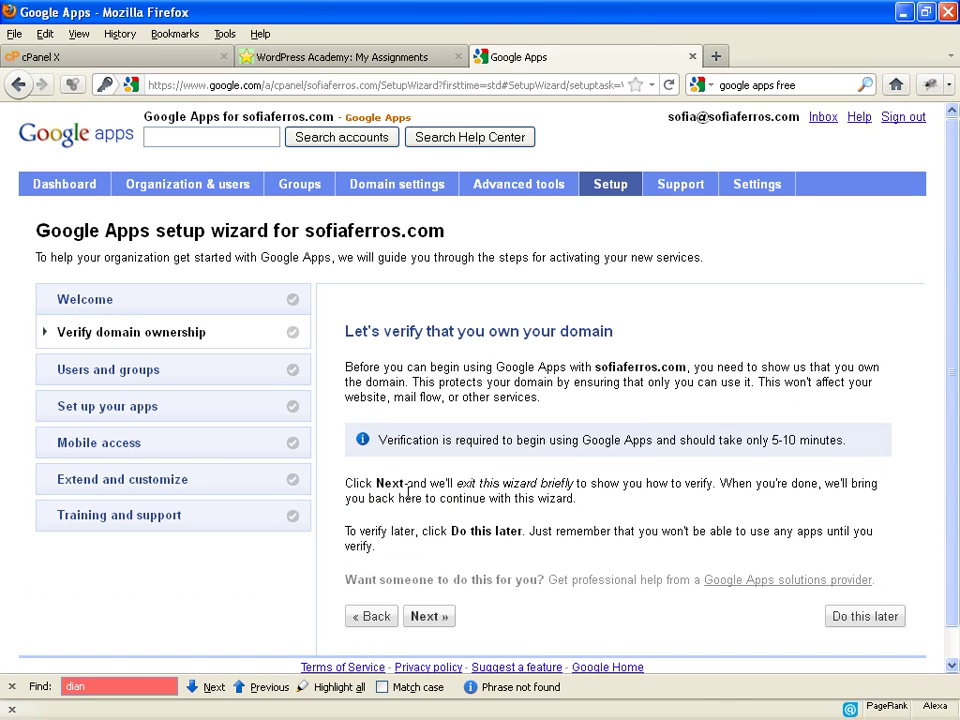
{"action": "left_click", "coordinate": [429, 617]}
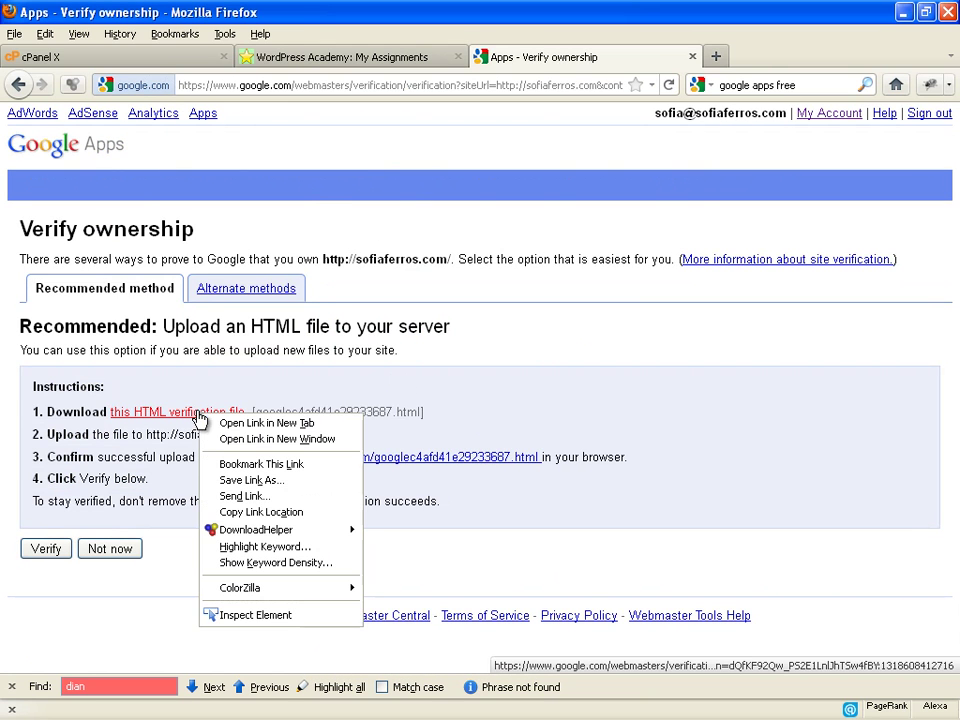
{"action": "left_click", "coordinate": [237, 484]}
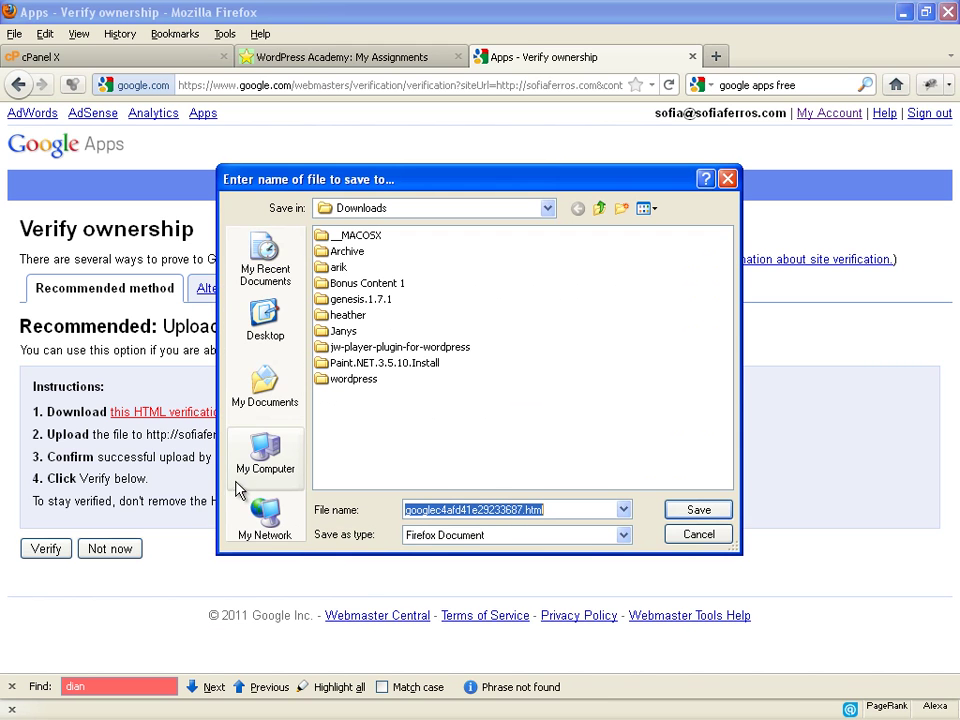
{"action": "left_click", "coordinate": [682, 517]}
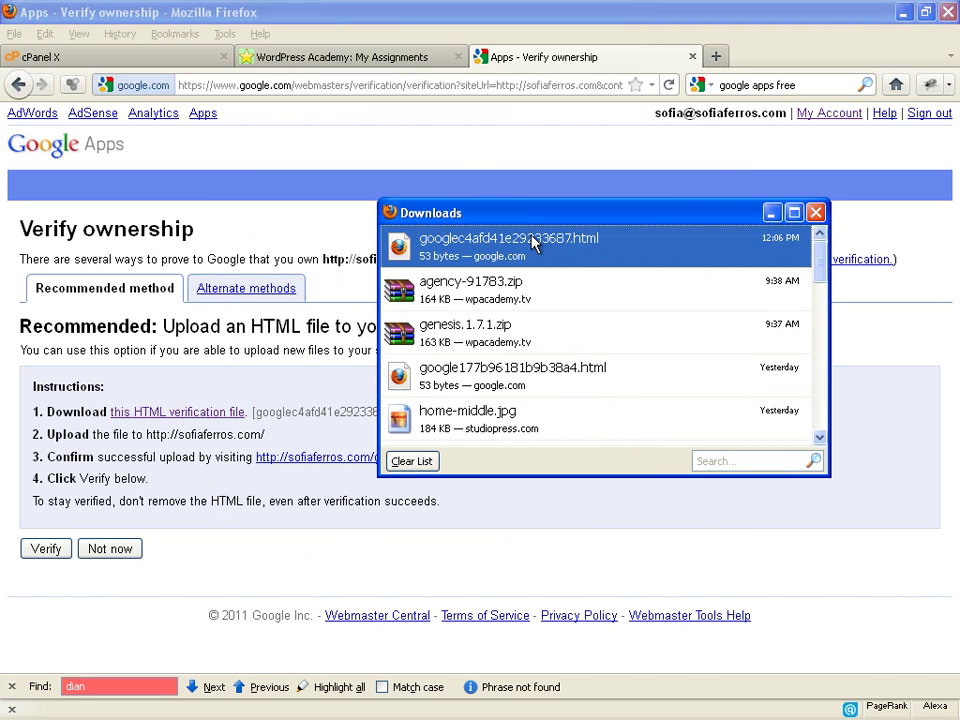
{"action": "left_click", "coordinate": [128, 59]}
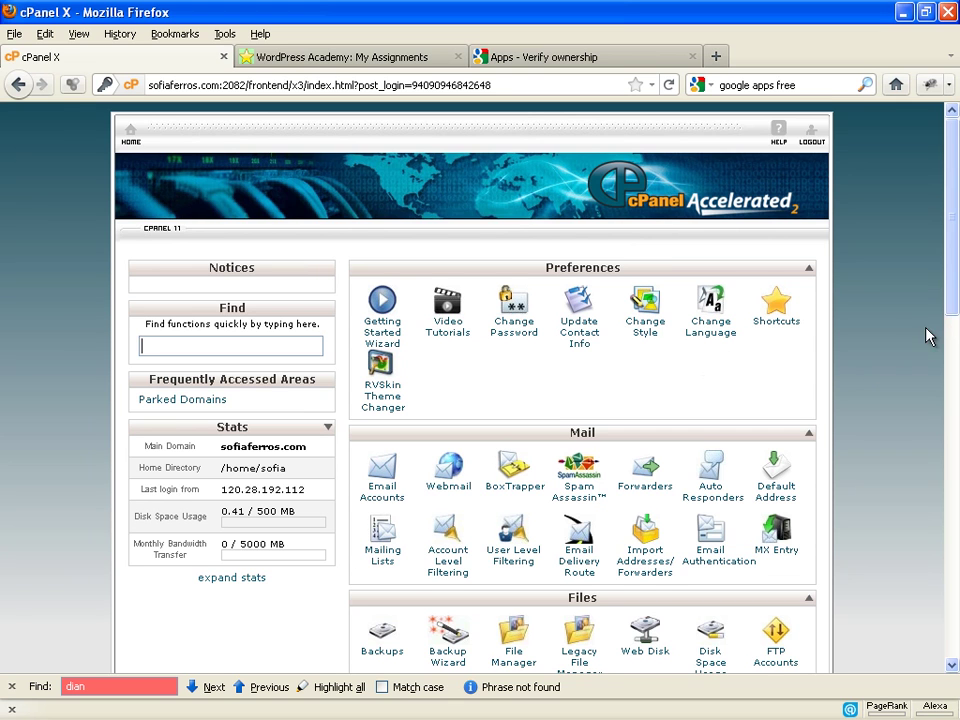
Open File Manager at the Web Root, expand public_html, and start an upload there.
{"action": "left_click_drag", "start_coordinate": [951, 304], "coordinate": [952, 378]}
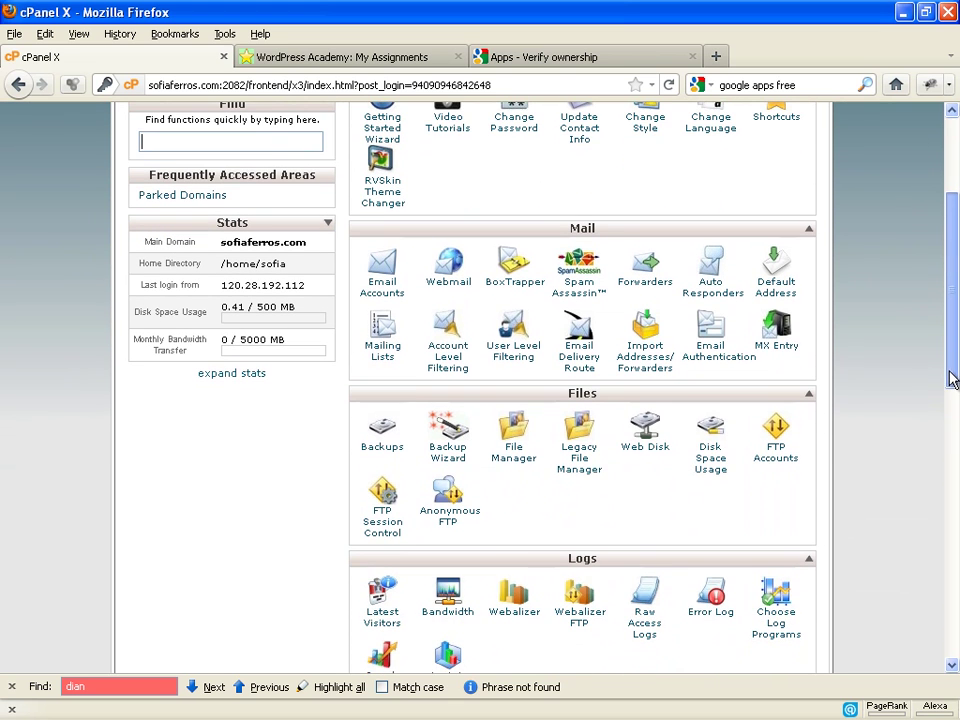
{"action": "left_click", "coordinate": [514, 452]}
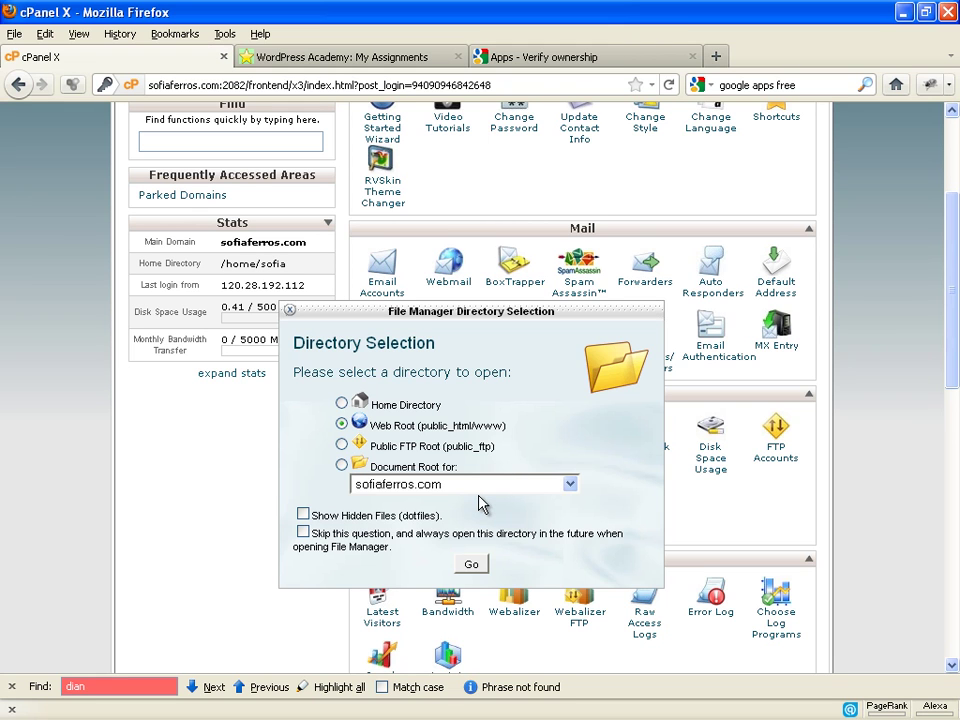
{"action": "left_click", "coordinate": [470, 565]}
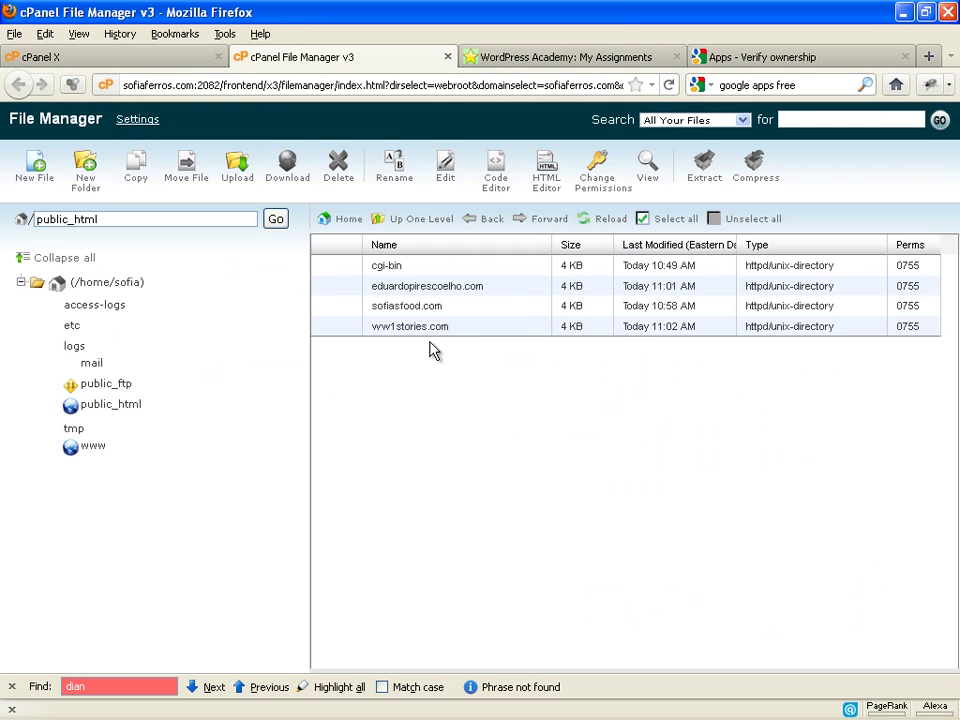
{"action": "left_click", "coordinate": [72, 406]}
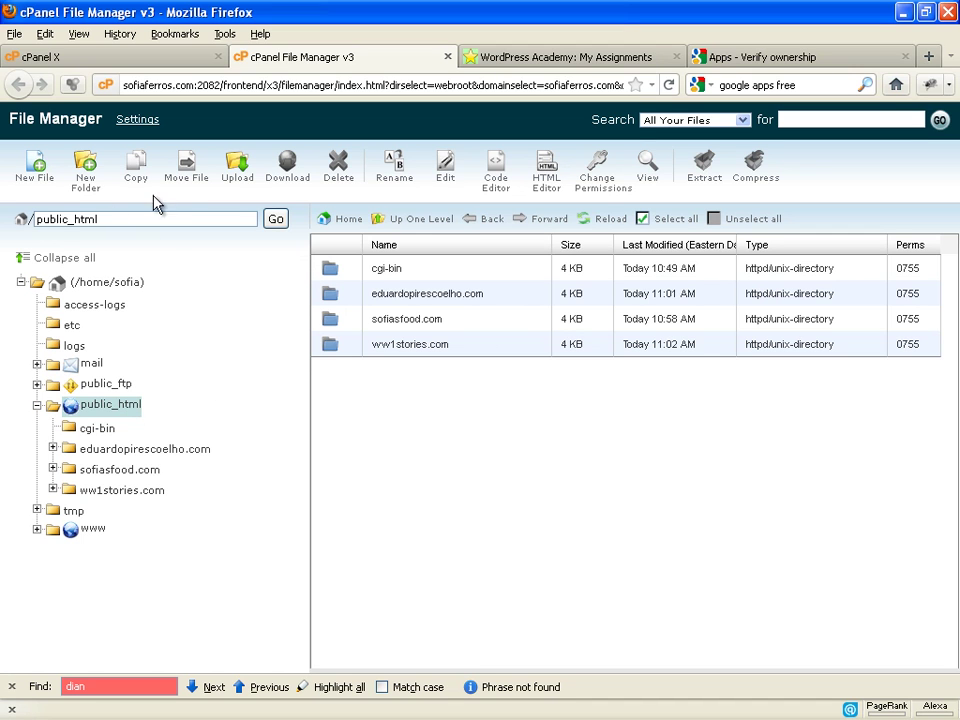
{"action": "left_click", "coordinate": [236, 172]}
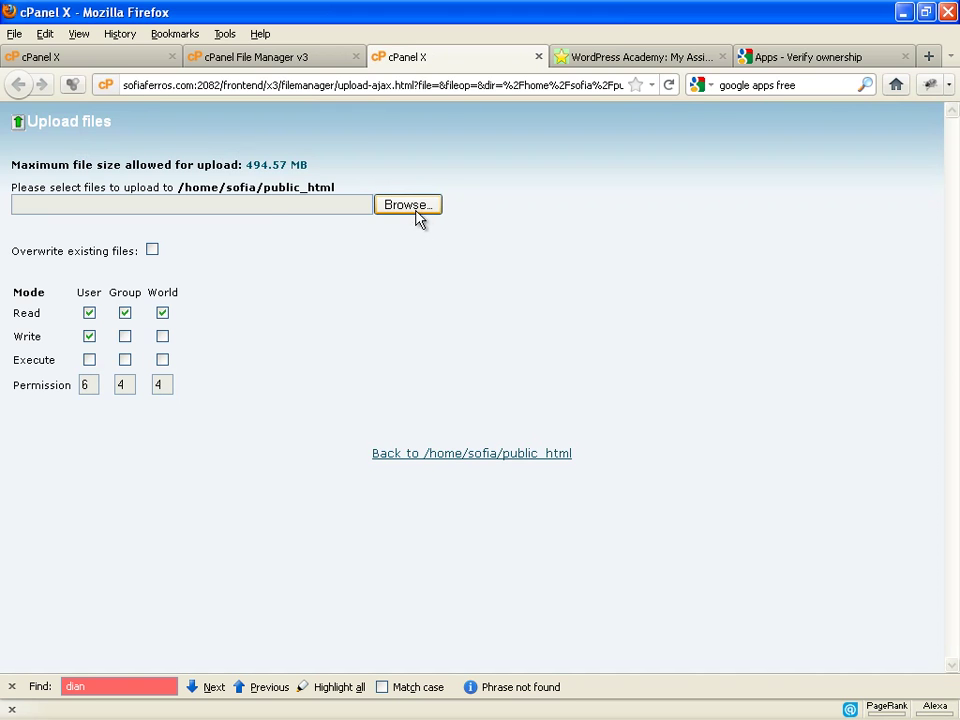
Upload googlec4afd41e29233687.html from the Downloads folder into public_html.
{"action": "left_click", "coordinate": [415, 211]}
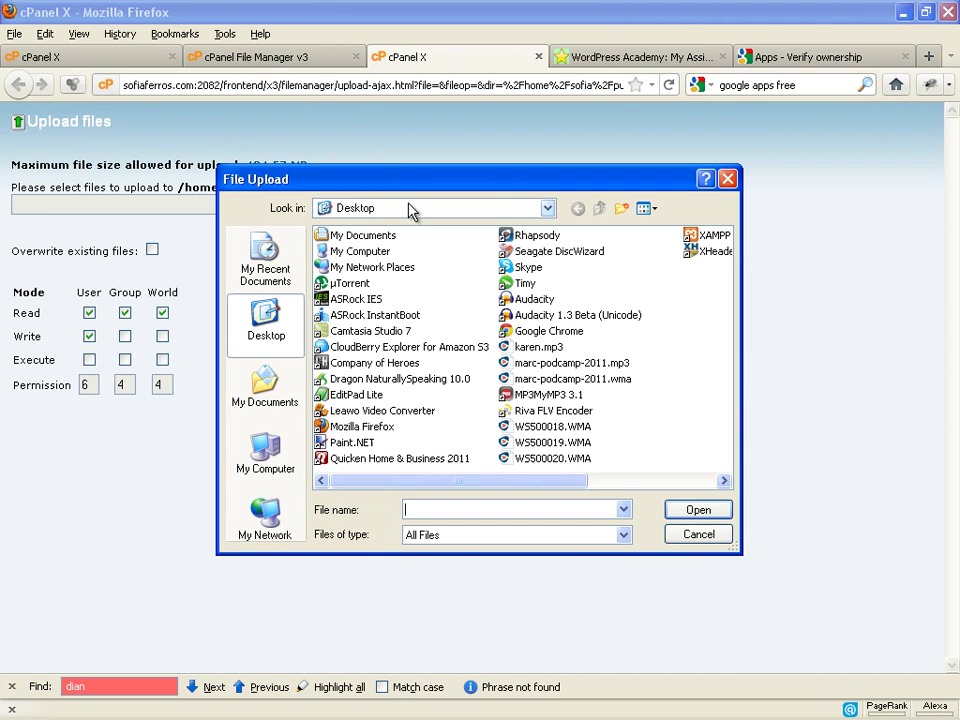
{"action": "double_click", "coordinate": [362, 238]}
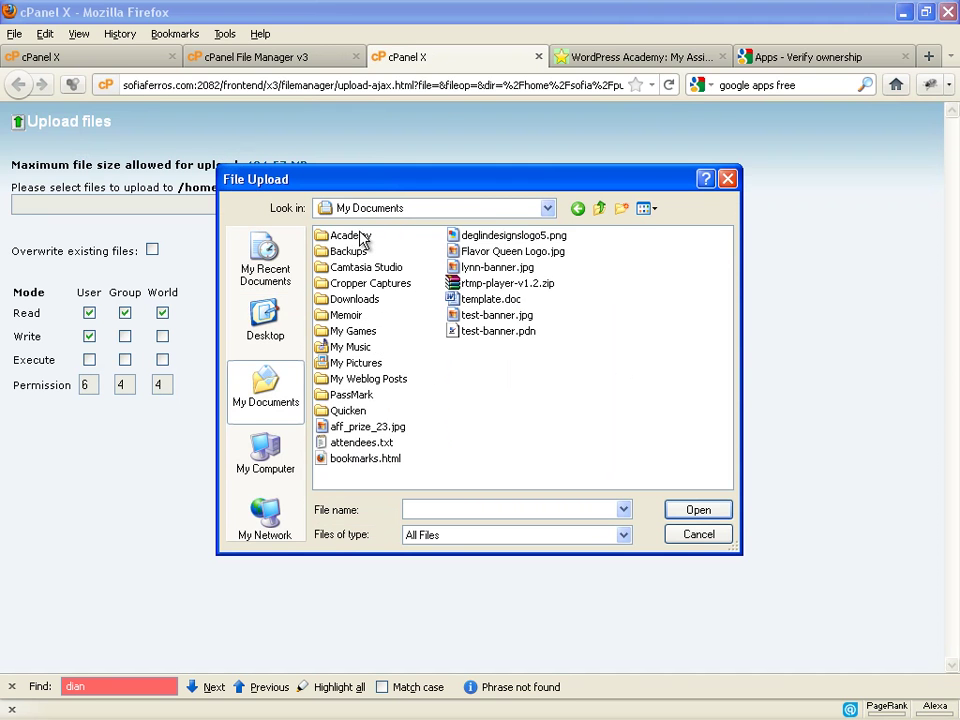
{"action": "double_click", "coordinate": [350, 302]}
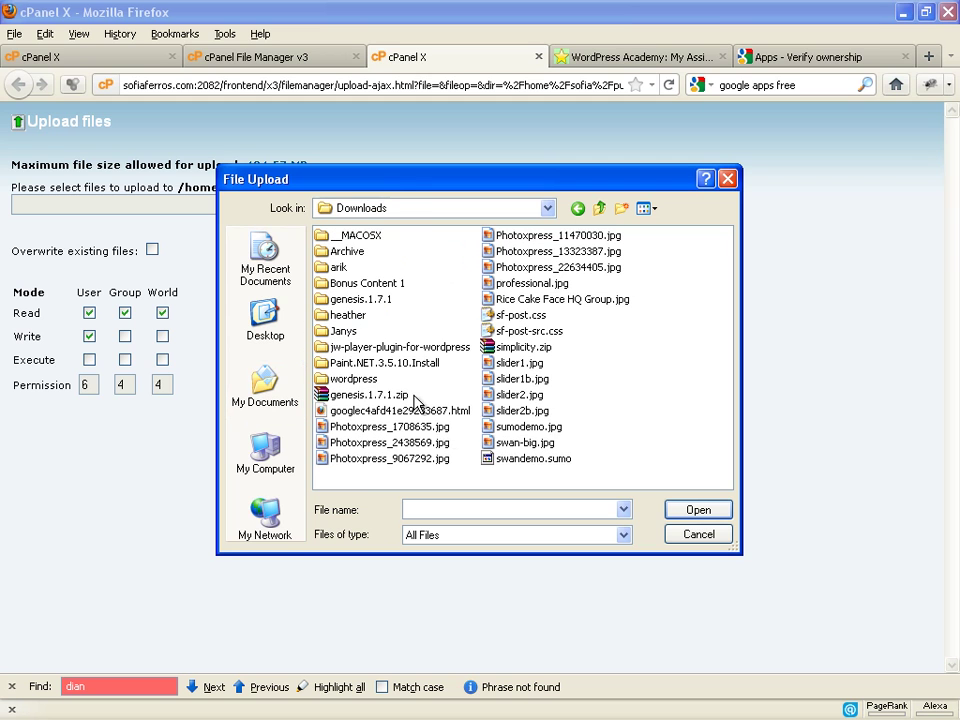
{"action": "double_click", "coordinate": [390, 411]}
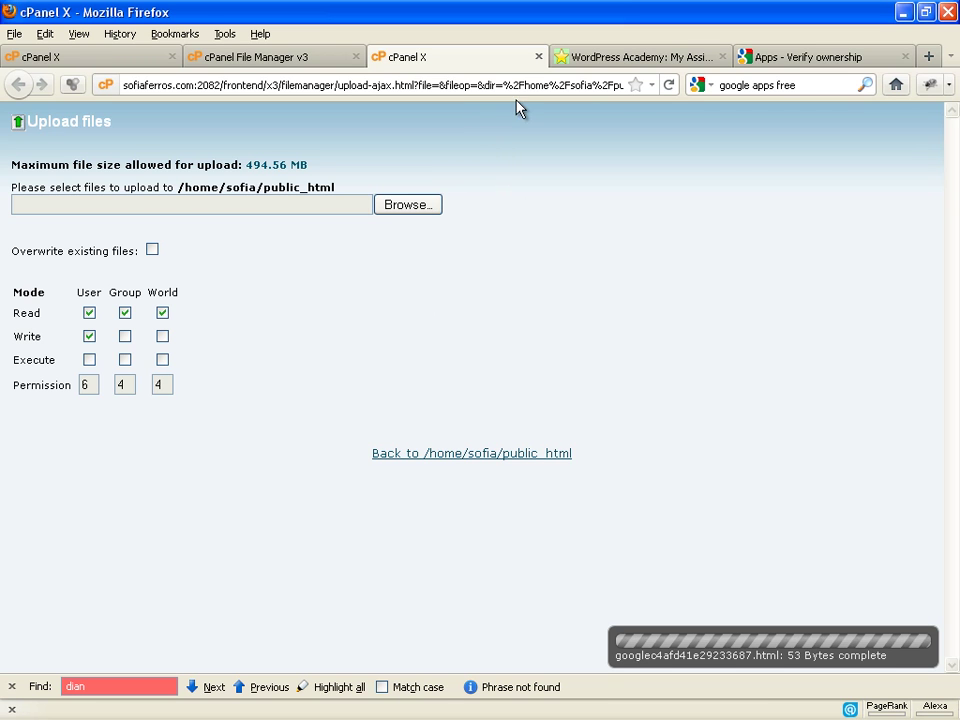
Verify ownership of sofiaferros.com on the Google page and continue to the setup wizard.
{"action": "left_click", "coordinate": [787, 60]}
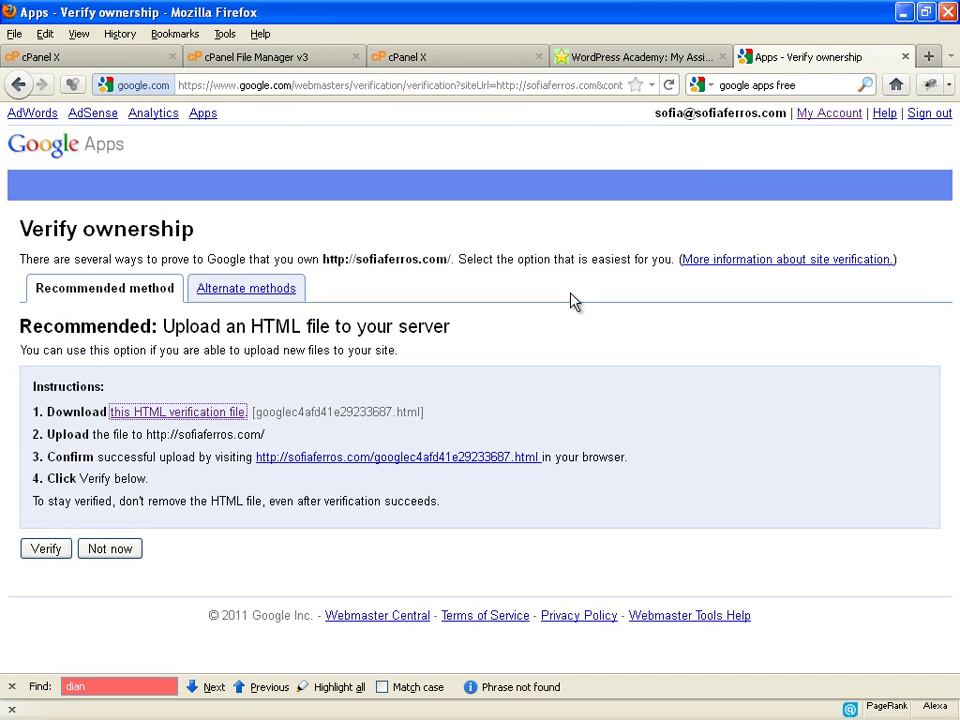
{"action": "left_click", "coordinate": [46, 550]}
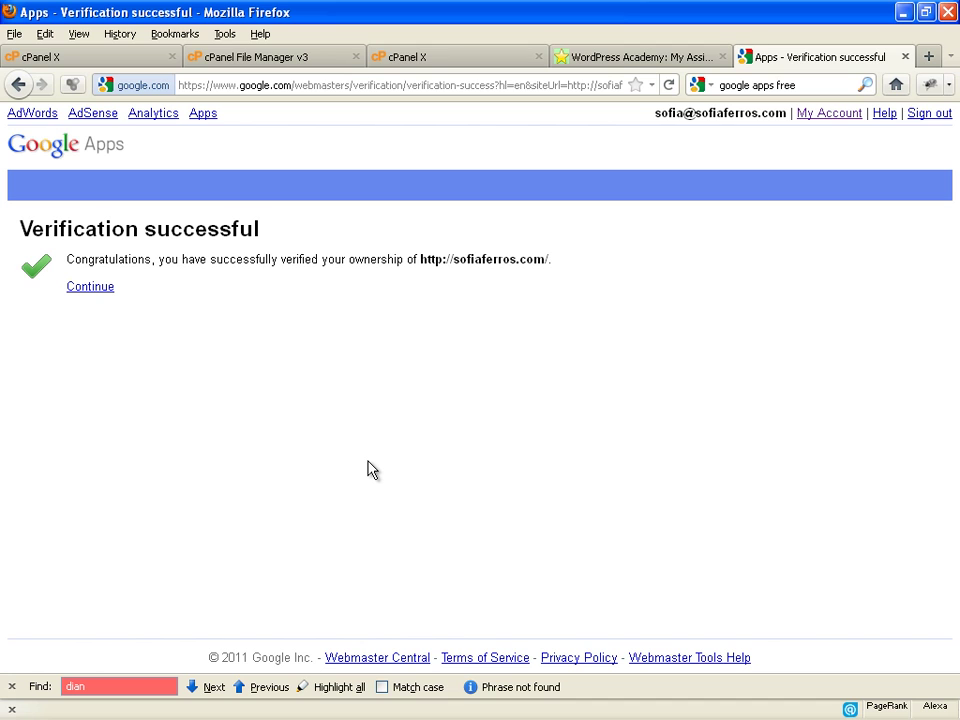
{"action": "left_click", "coordinate": [91, 290]}
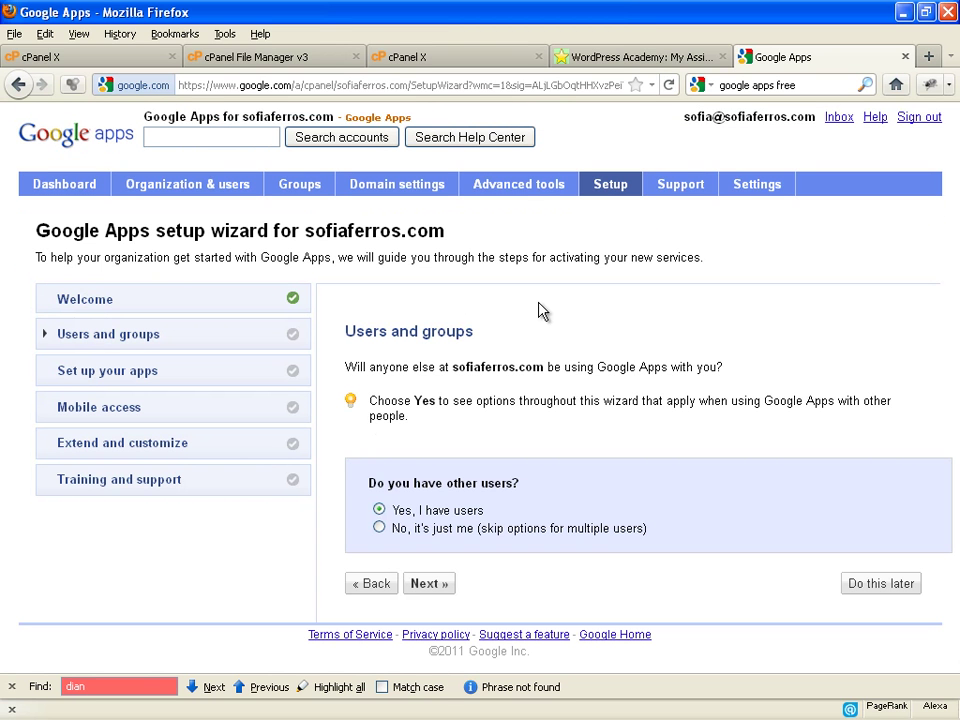
Answer 'No, it's just me', step through apps and Gmail setup, and pick Other as domain host.
{"action": "left_click", "coordinate": [380, 528]}
{"action": "left_click", "coordinate": [427, 583]}
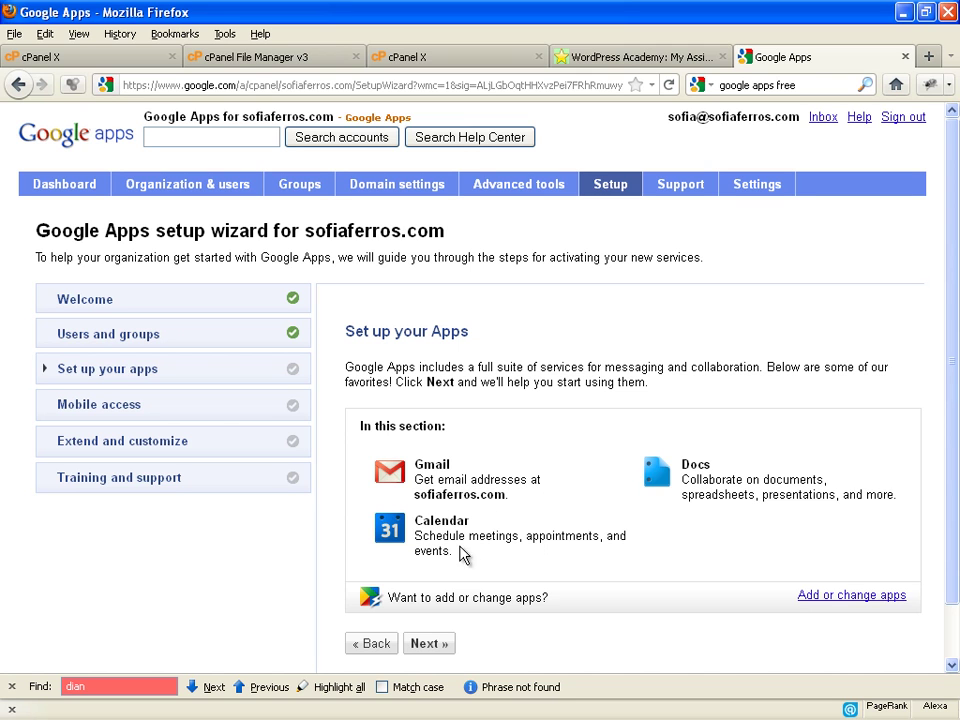
{"action": "left_click", "coordinate": [432, 646]}
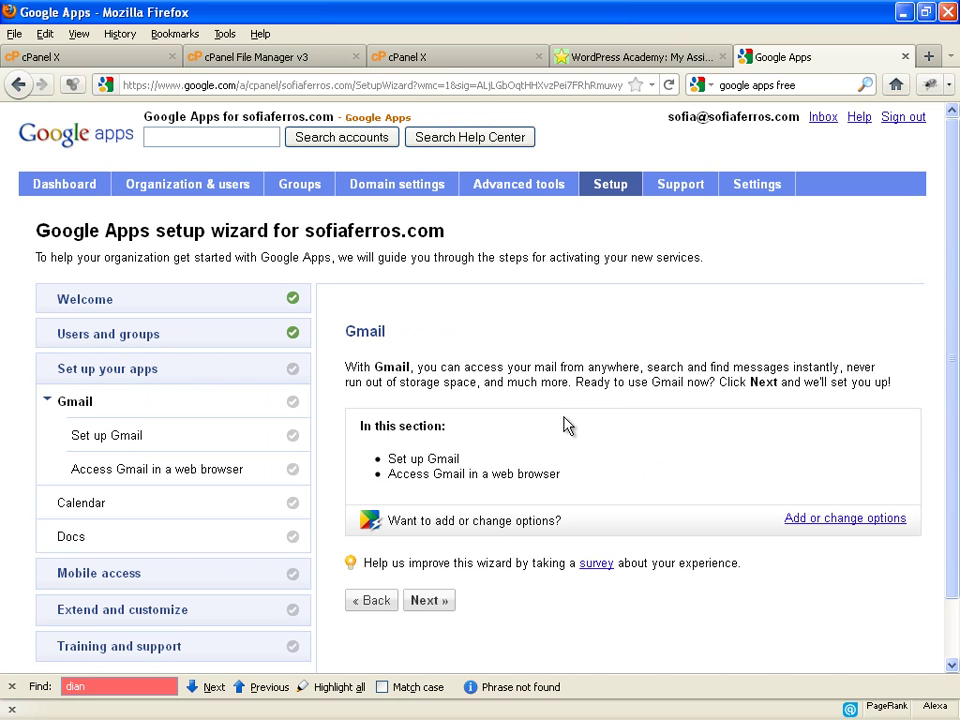
{"action": "left_click", "coordinate": [440, 607]}
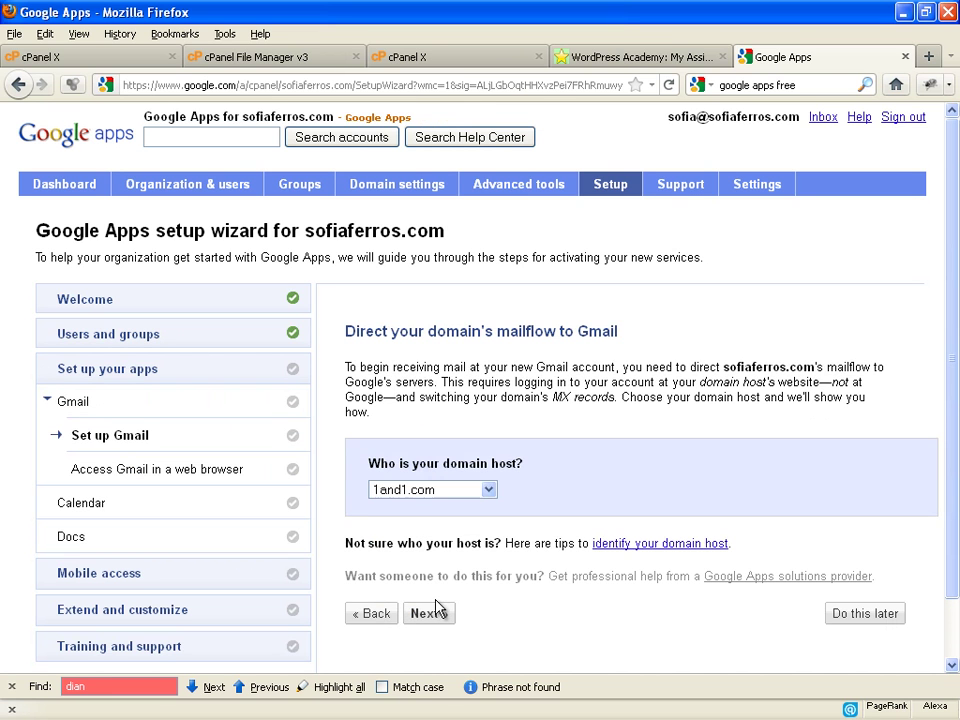
{"action": "left_click", "coordinate": [489, 491]}
{"action": "left_click_drag", "start_coordinate": [490, 390], "coordinate": [512, 500]}
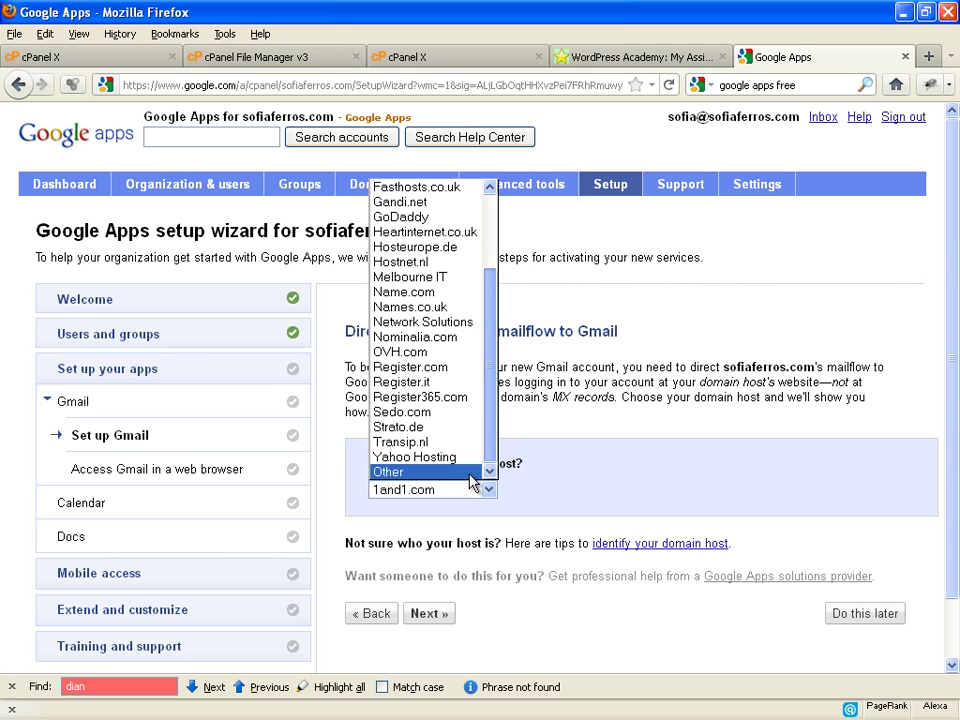
{"action": "left_click", "coordinate": [470, 476]}
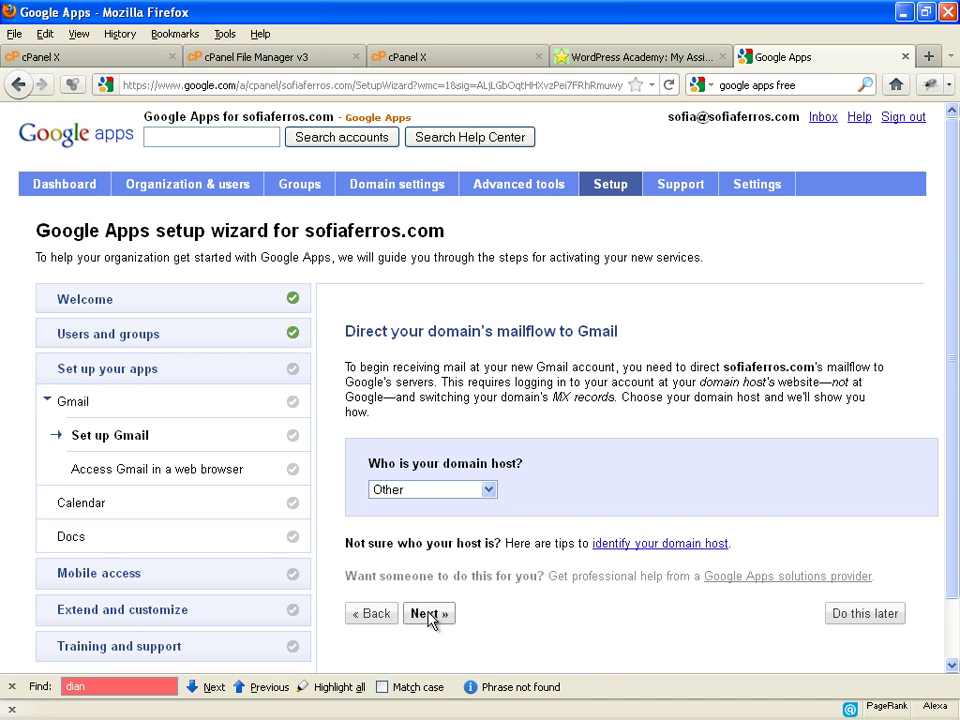
{"action": "left_click", "coordinate": [428, 614]}
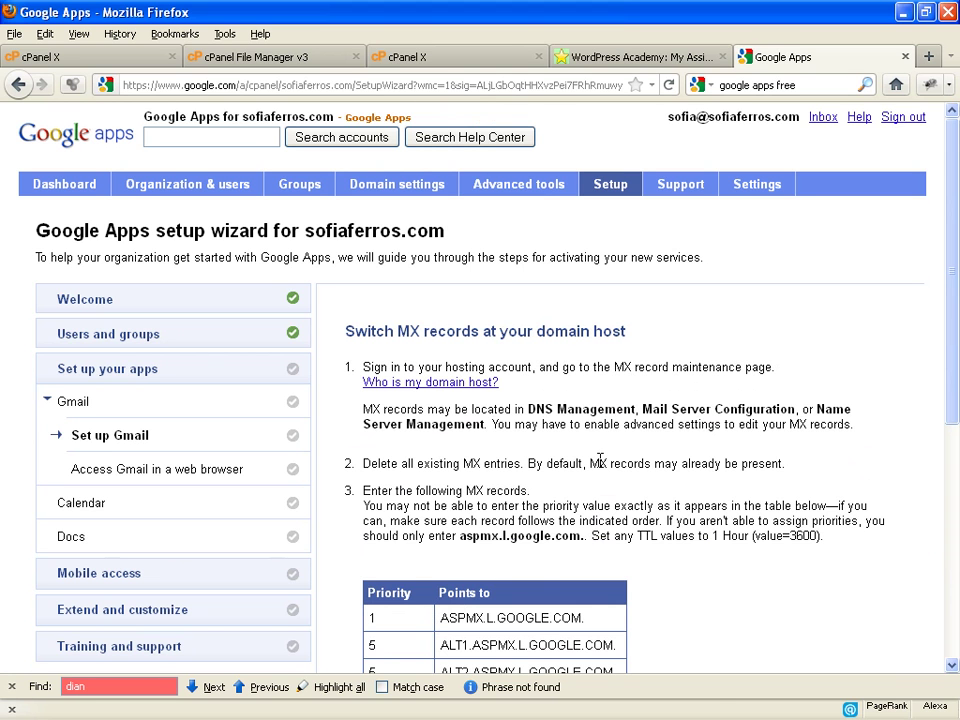
Copy the priority 1 MX host ASPMX.L.GOOGLE.COM. from the MX records table.
{"action": "scroll", "coordinate": [600, 460], "scroll_direction": "down", "scroll_amount": 4}
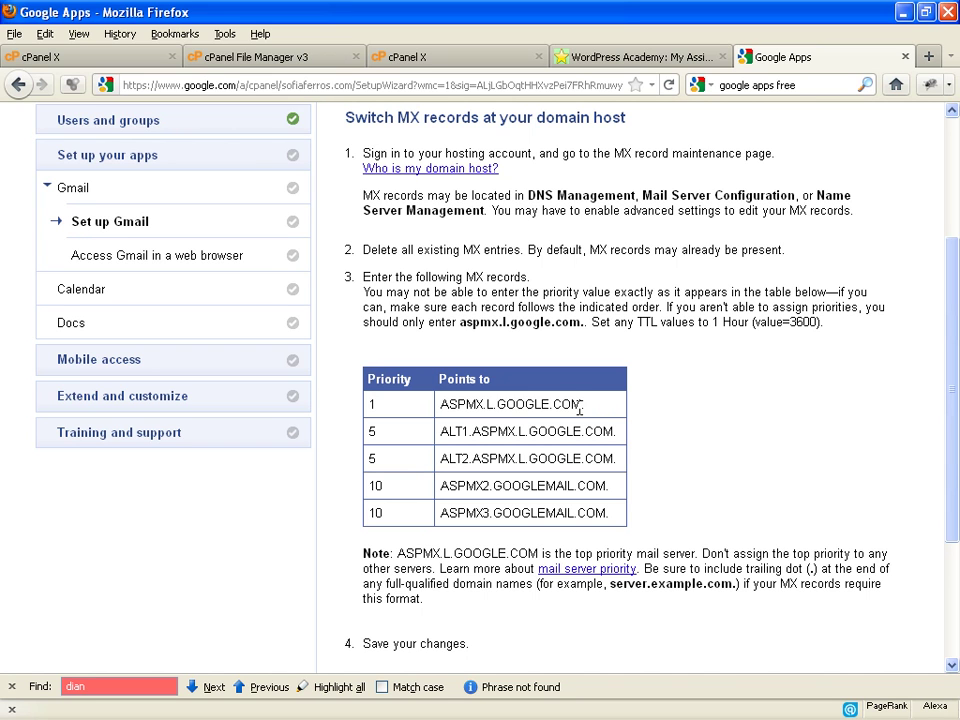
{"action": "left_click_drag", "start_coordinate": [583, 403], "coordinate": [448, 405]}
{"action": "right_click", "coordinate": [450, 405]}
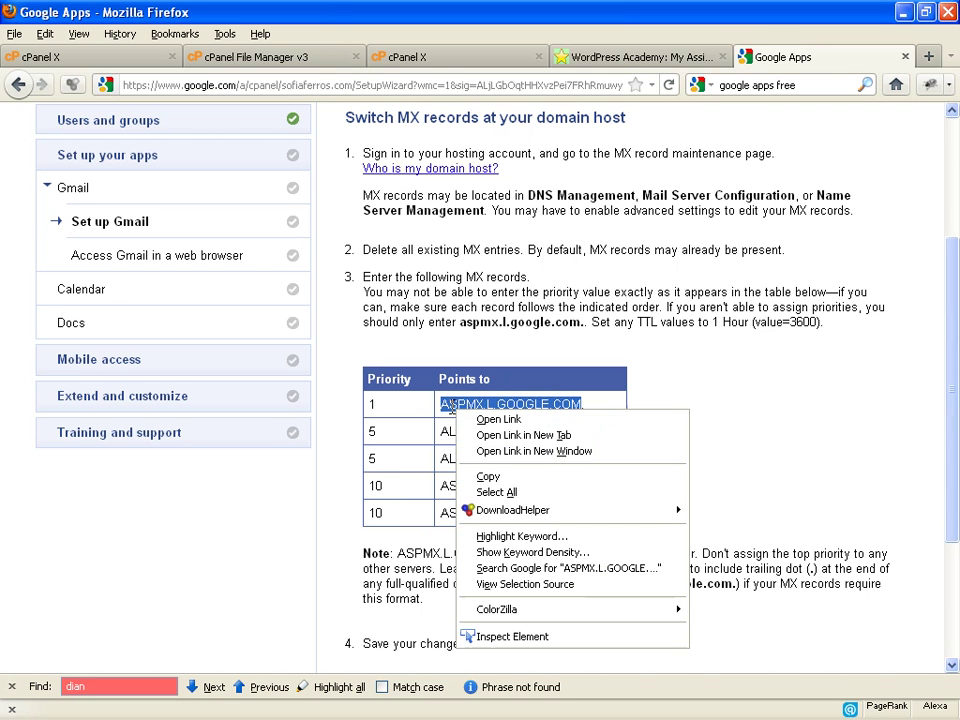
{"action": "left_click", "coordinate": [489, 476]}
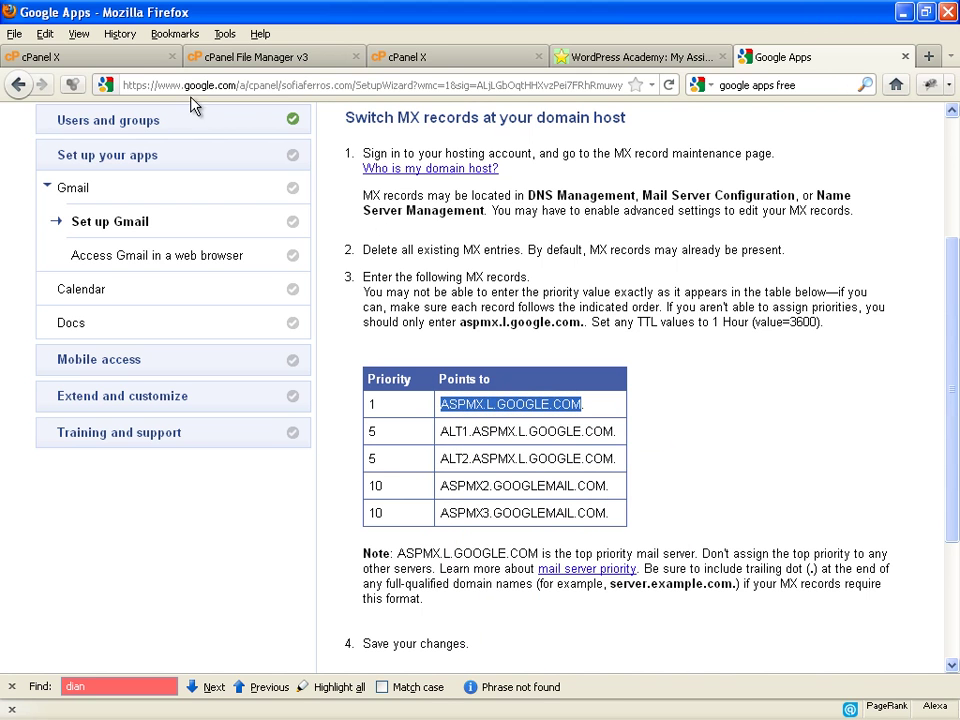
Open cPanel's MX Entry page for sofiaferros.com, then view Google Apps' MX instructions again.
{"action": "left_click", "coordinate": [108, 56]}
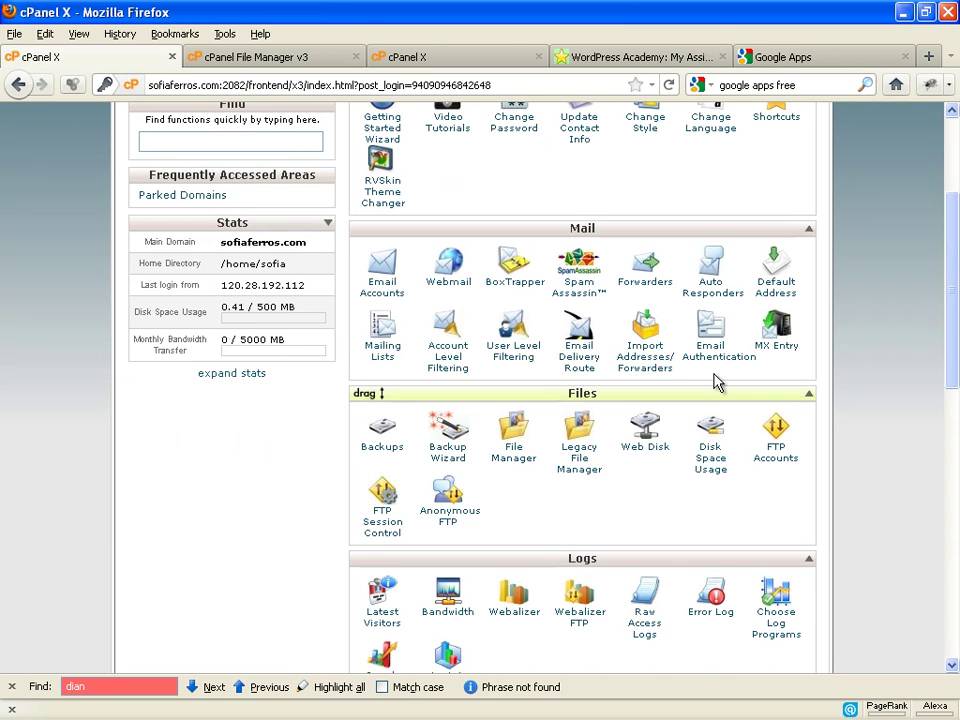
{"action": "left_click_drag", "start_coordinate": [951, 343], "coordinate": [934, 304]}
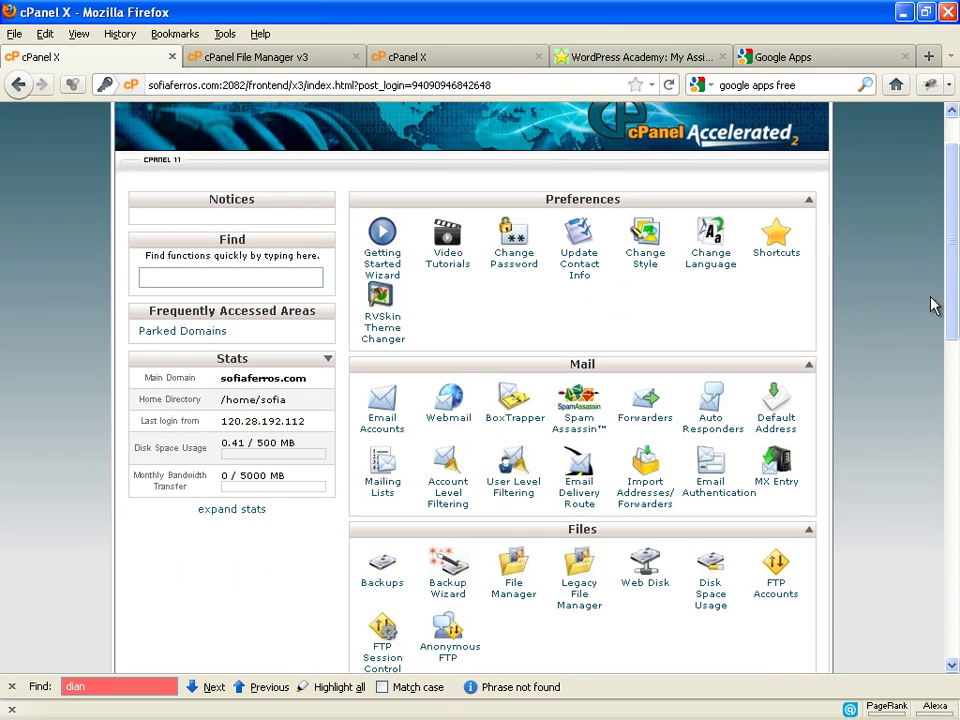
{"action": "left_click", "coordinate": [777, 486]}
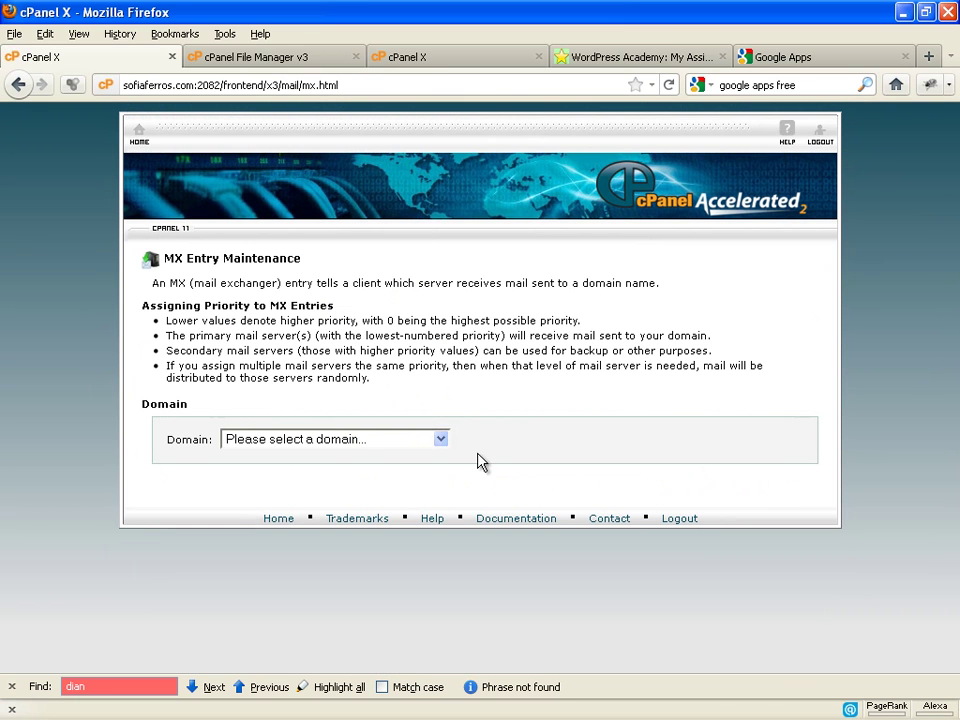
{"action": "left_click", "coordinate": [439, 440]}
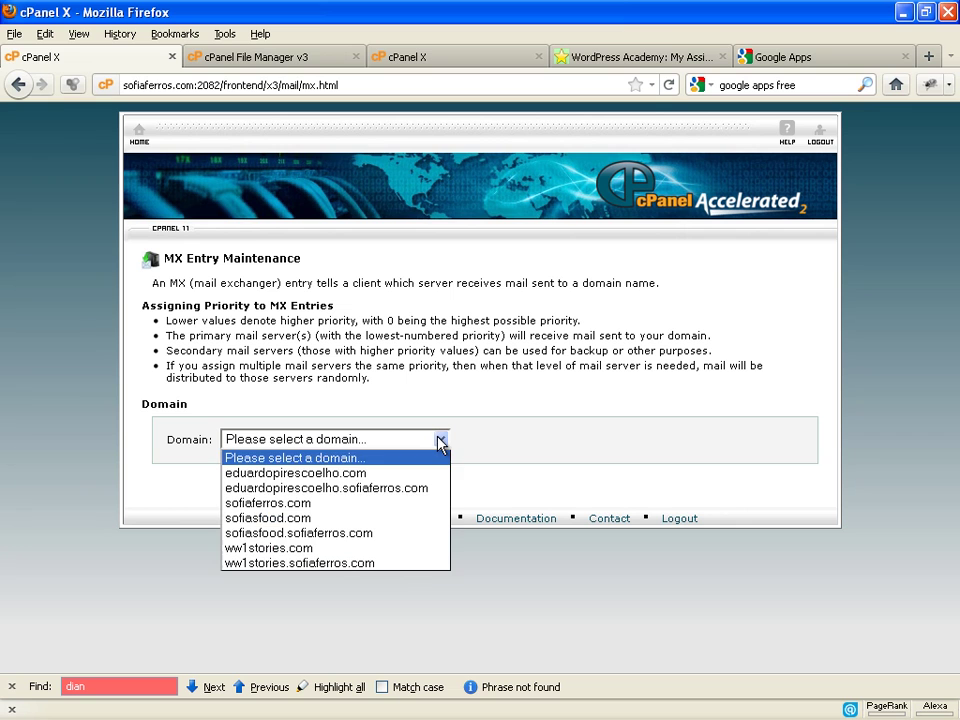
{"action": "left_click", "coordinate": [399, 504]}
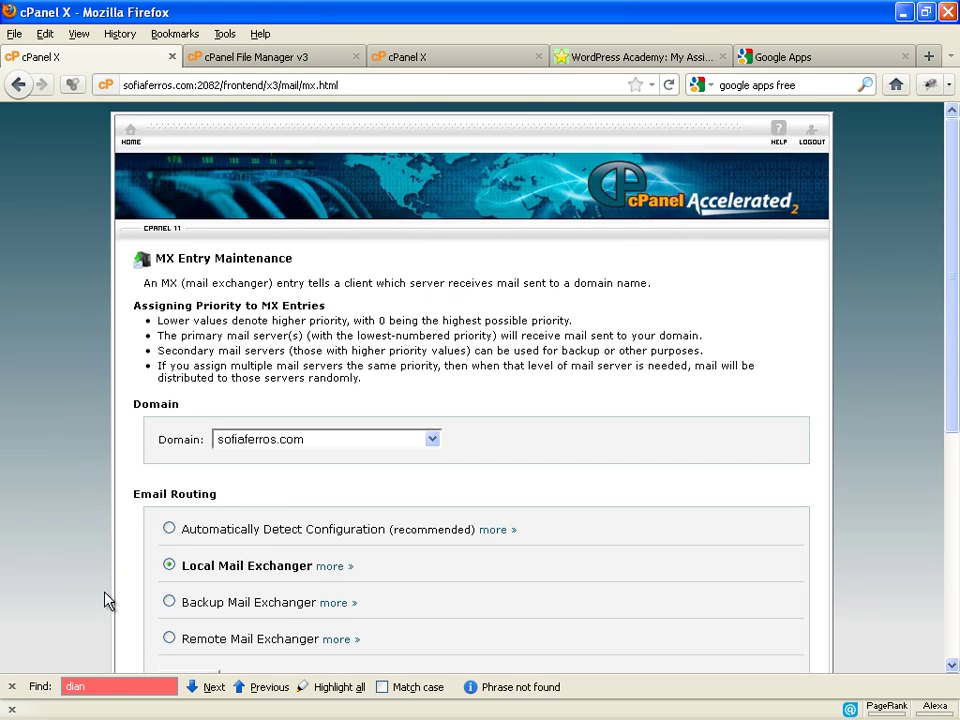
{"action": "scroll", "coordinate": [108, 600], "scroll_direction": "down", "scroll_amount": 2}
{"action": "scroll", "coordinate": [108, 600], "scroll_direction": "down", "scroll_amount": 4}
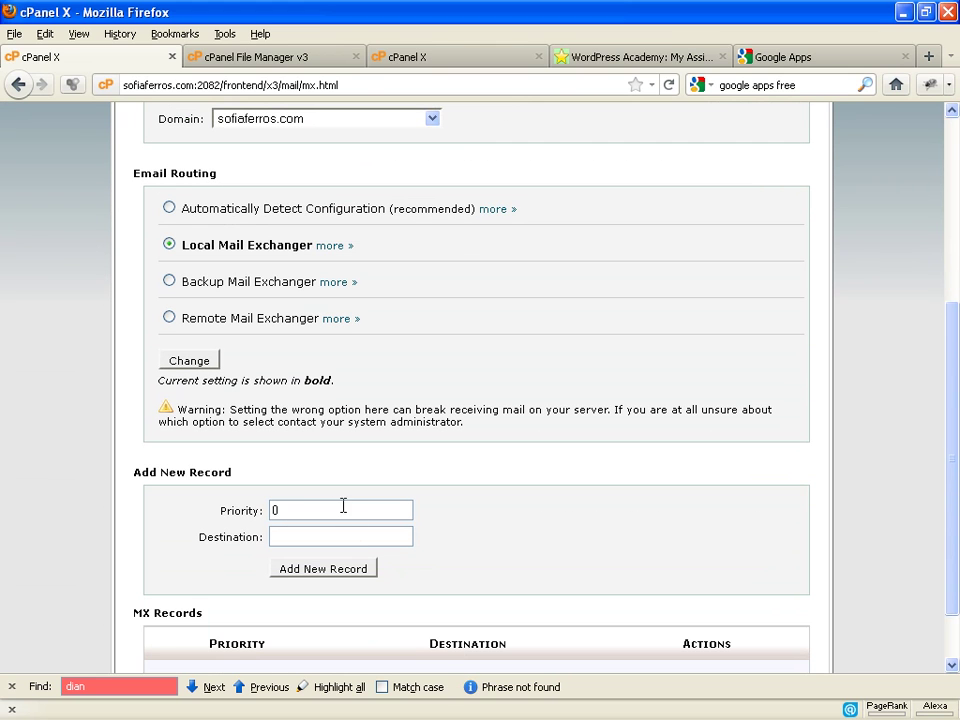
{"action": "left_click", "coordinate": [795, 58]}
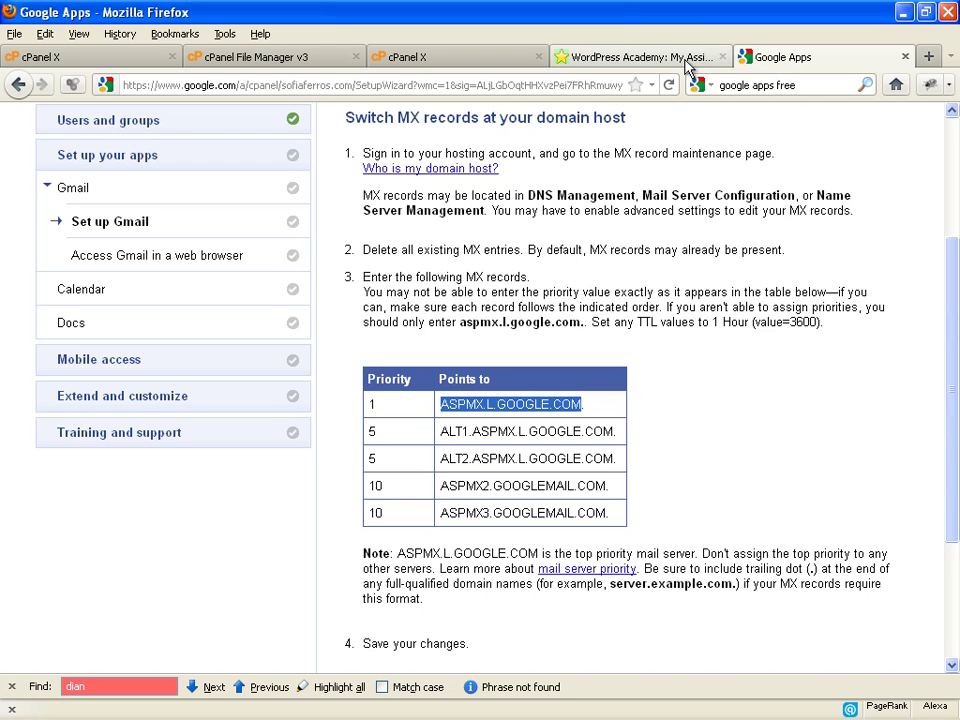
Add a priority 1 MX record pointing to ASPMX.L.GOOGLE.COM and check the MX Records table.
{"action": "left_click", "coordinate": [100, 57]}
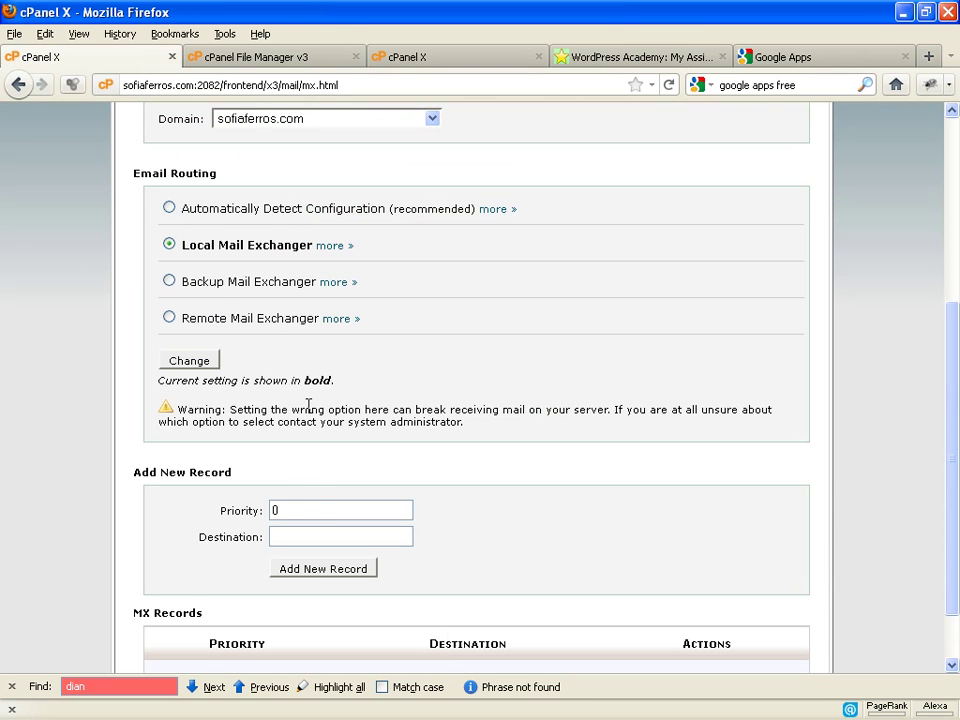
{"action": "left_click_drag", "start_coordinate": [301, 512], "coordinate": [204, 512]}
{"action": "type", "text": "1"}
{"action": "left_click", "coordinate": [279, 534]}
{"action": "key", "text": "ctrl+v"}
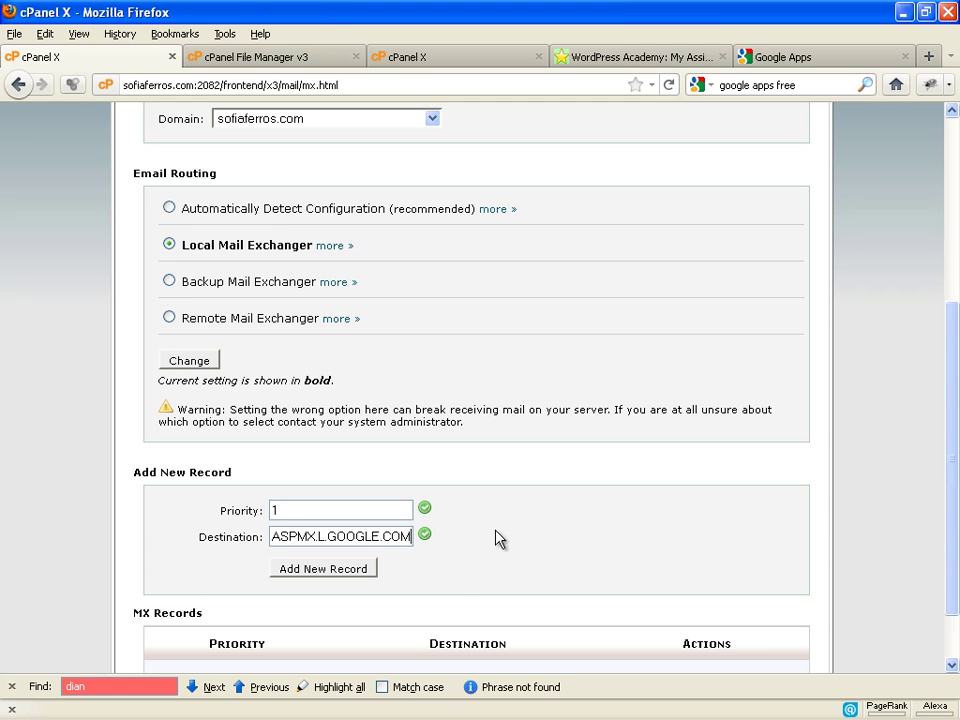
{"action": "type", "text": "."}
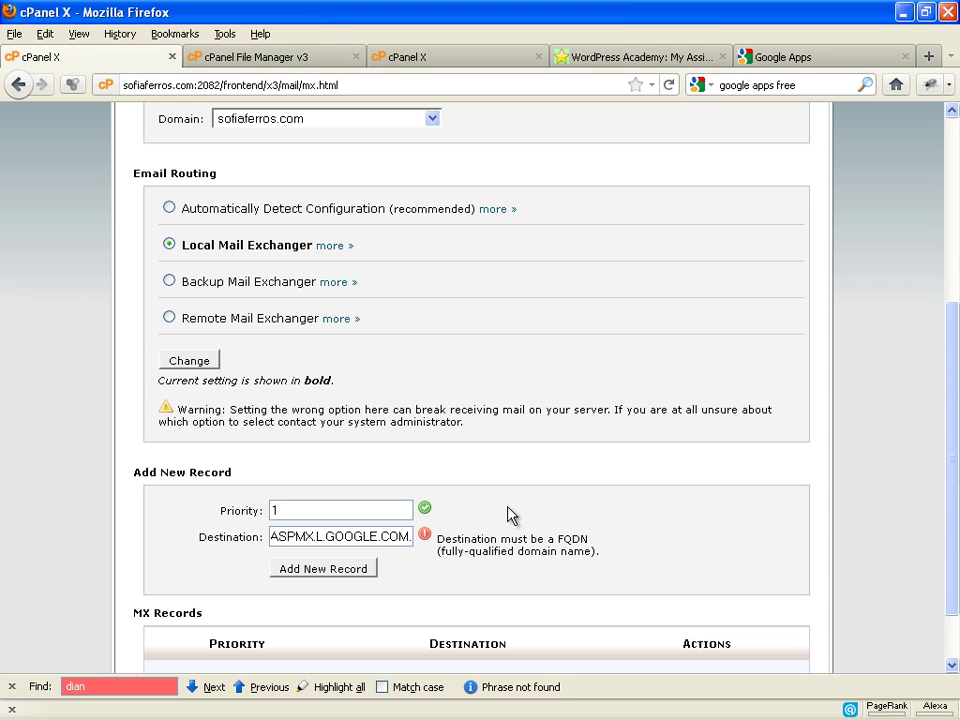
{"action": "key", "text": "BackSpace"}
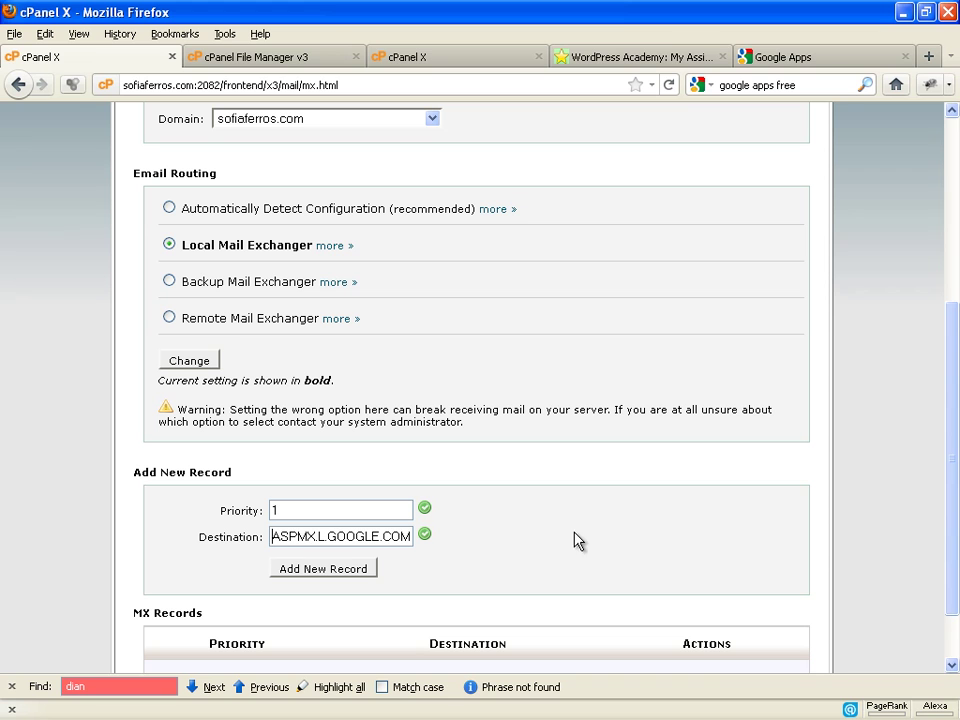
{"action": "left_click", "coordinate": [338, 569]}
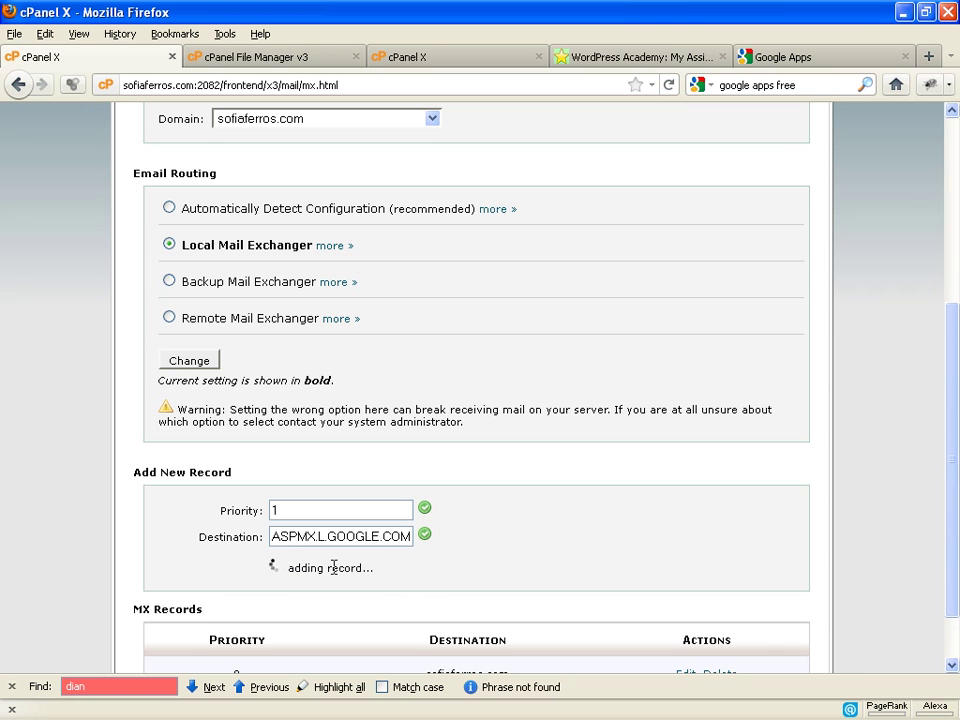
{"action": "scroll", "coordinate": [525, 600], "scroll_direction": "down", "scroll_amount": 3}
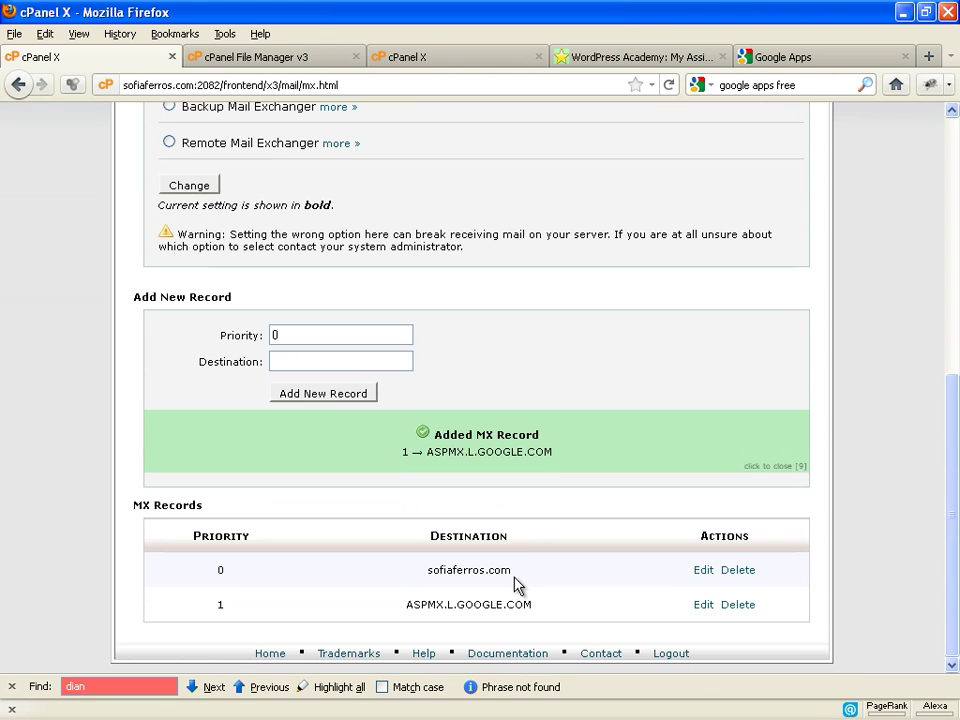
{"action": "scroll", "coordinate": [463, 458], "scroll_direction": "up", "scroll_amount": 5}
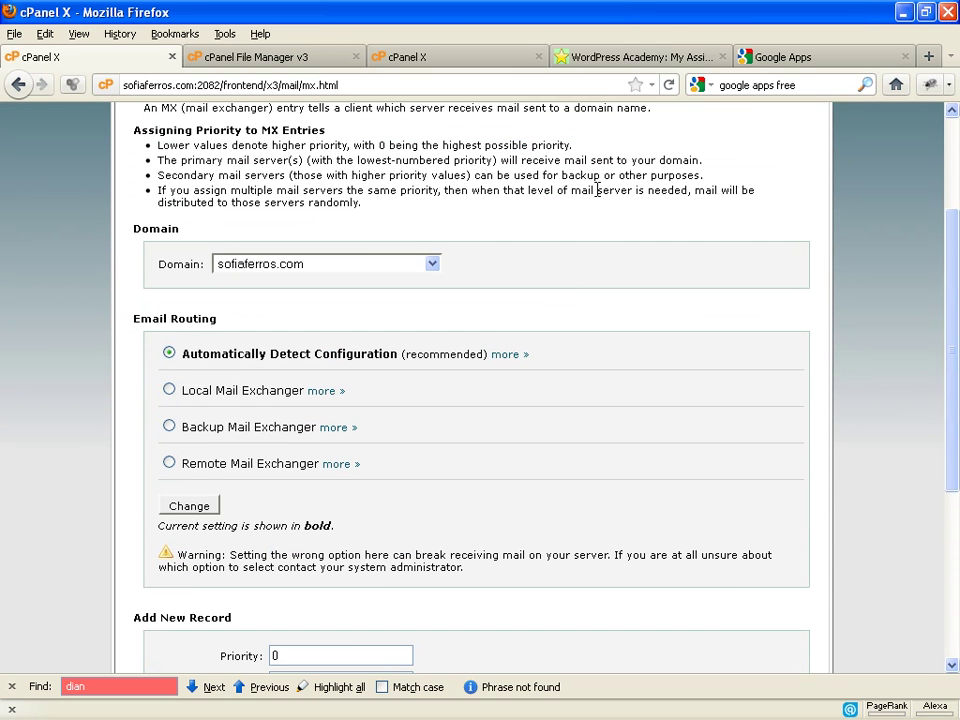
Copy Google's ALT1 mail server address and add it as a priority 5 MX record.
{"action": "left_click", "coordinate": [775, 57]}
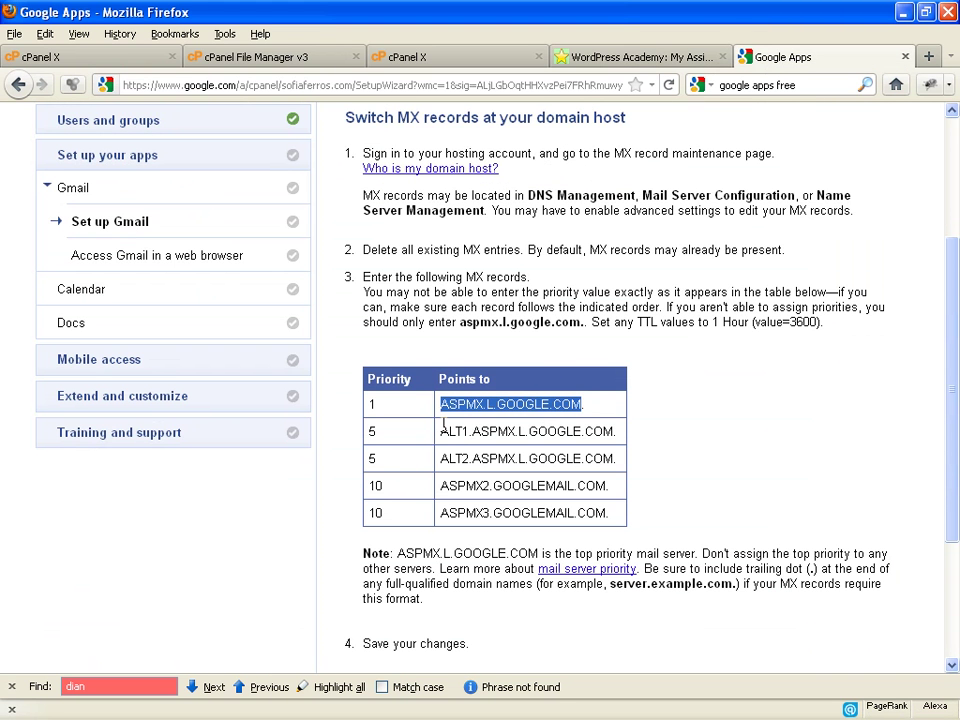
{"action": "left_click_drag", "start_coordinate": [441, 431], "coordinate": [609, 427]}
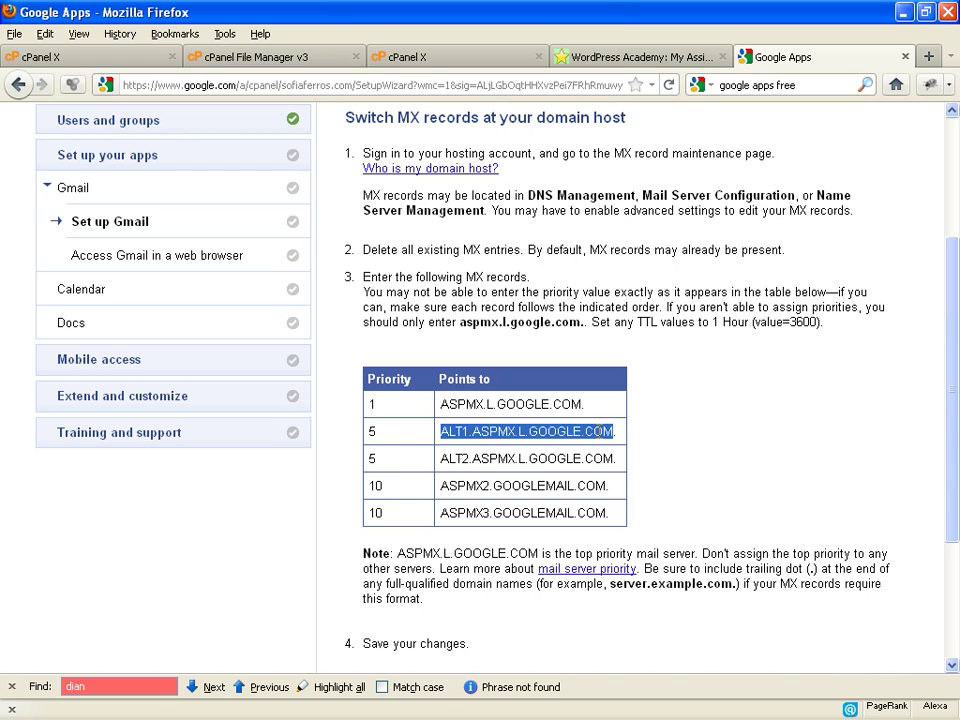
{"action": "right_click", "coordinate": [612, 431]}
{"action": "left_click", "coordinate": [640, 499]}
{"action": "left_click", "coordinate": [580, 60]}
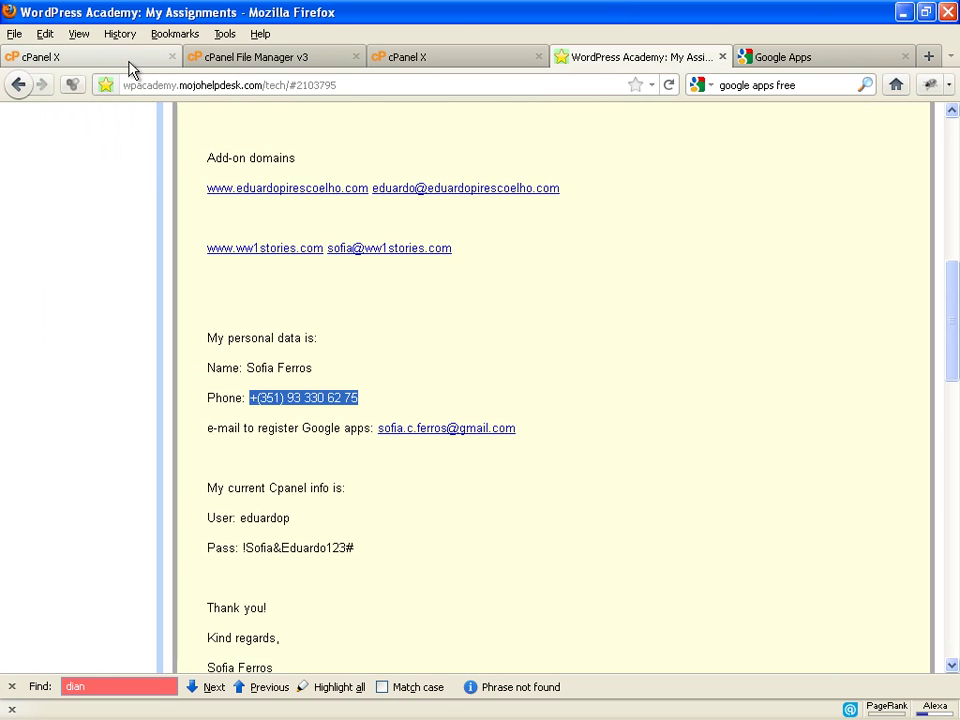
{"action": "left_click", "coordinate": [128, 62]}
{"action": "scroll", "coordinate": [300, 545], "scroll_direction": "down", "scroll_amount": 2}
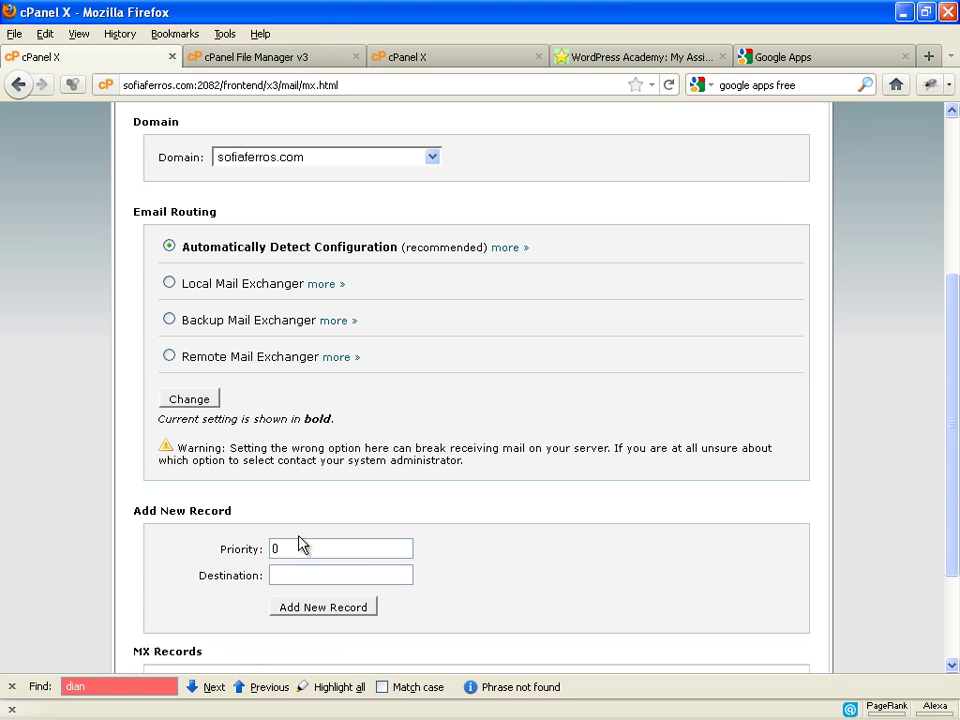
{"action": "left_click_drag", "start_coordinate": [297, 549], "coordinate": [244, 549]}
{"action": "type", "text": "5"}
{"action": "left_click", "coordinate": [316, 569]}
{"action": "key", "text": "ctrl+v"}
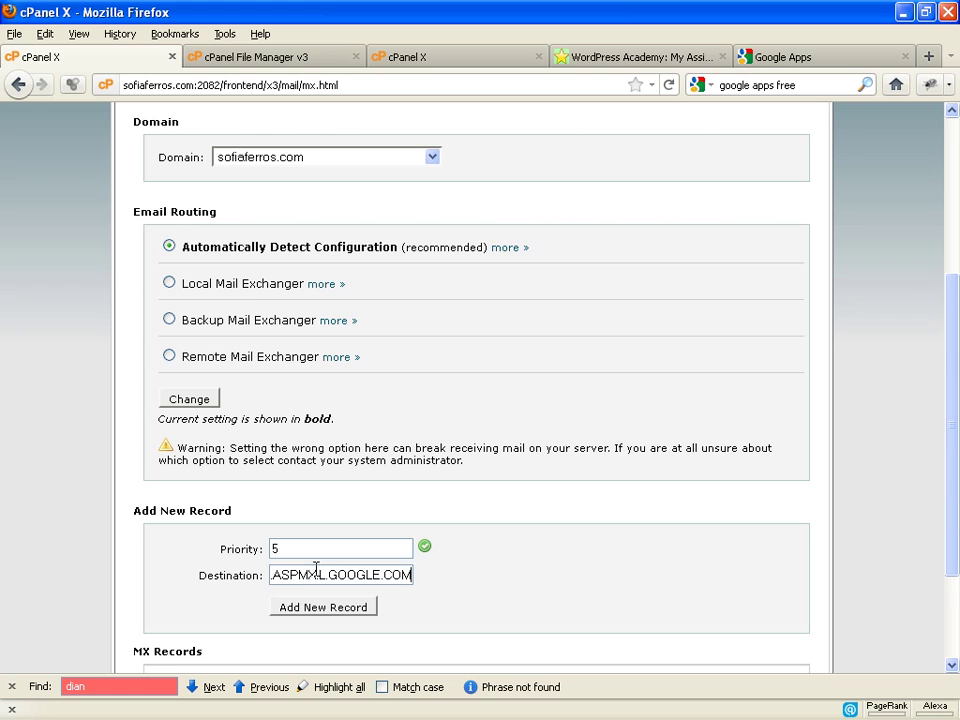
{"action": "left_click", "coordinate": [323, 607]}
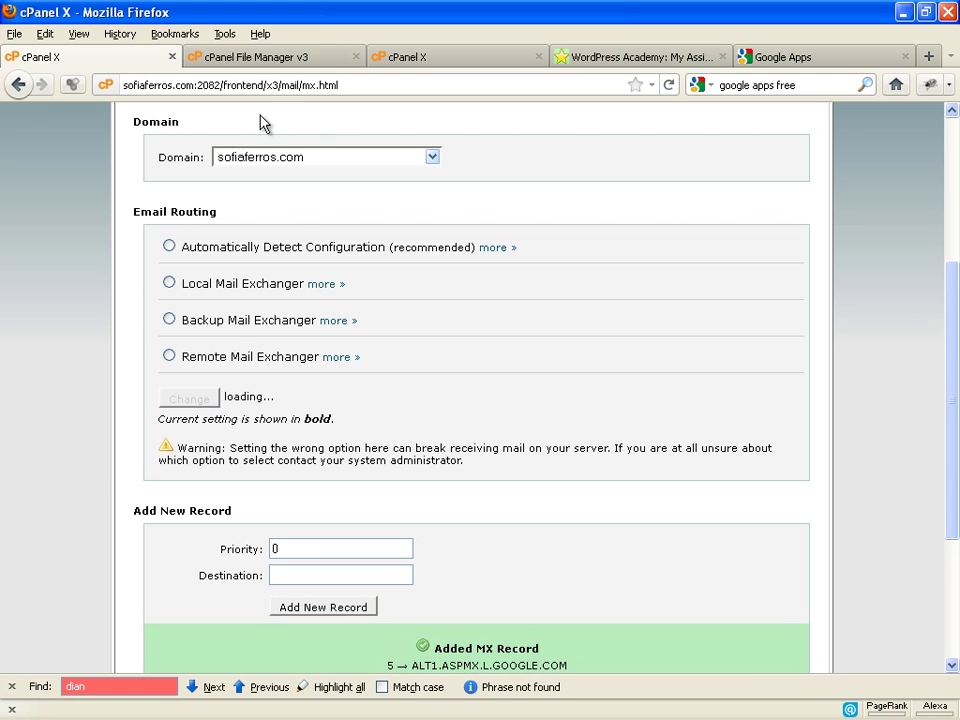
Close the extra tabs, then add Google's ALT2 mail server as a priority 5 MX record.
{"action": "left_click", "coordinate": [355, 57]}
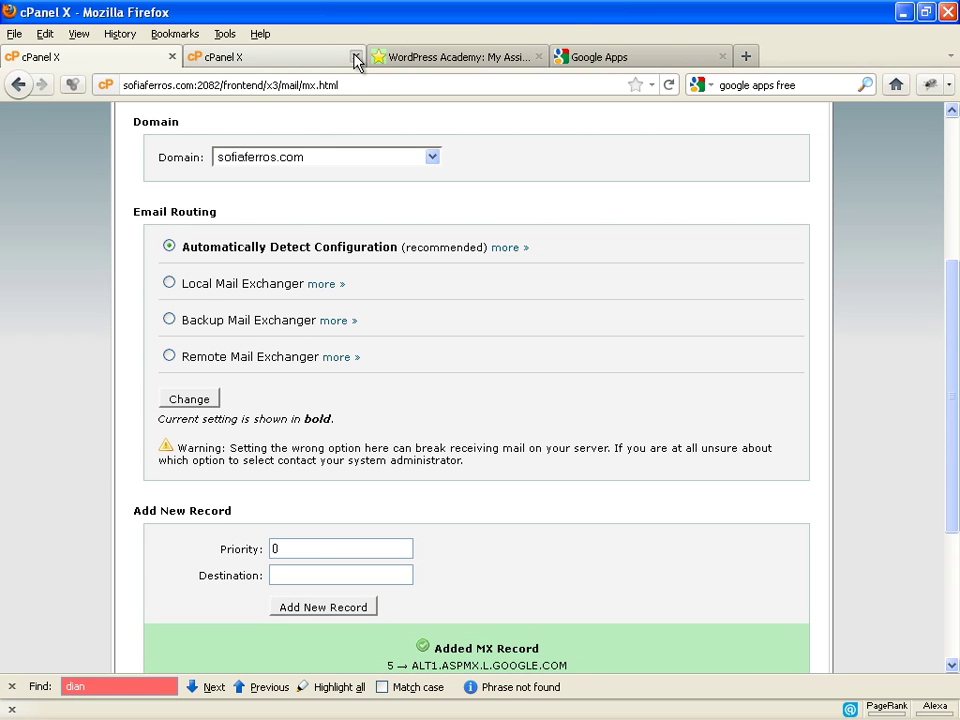
{"action": "left_click", "coordinate": [355, 57]}
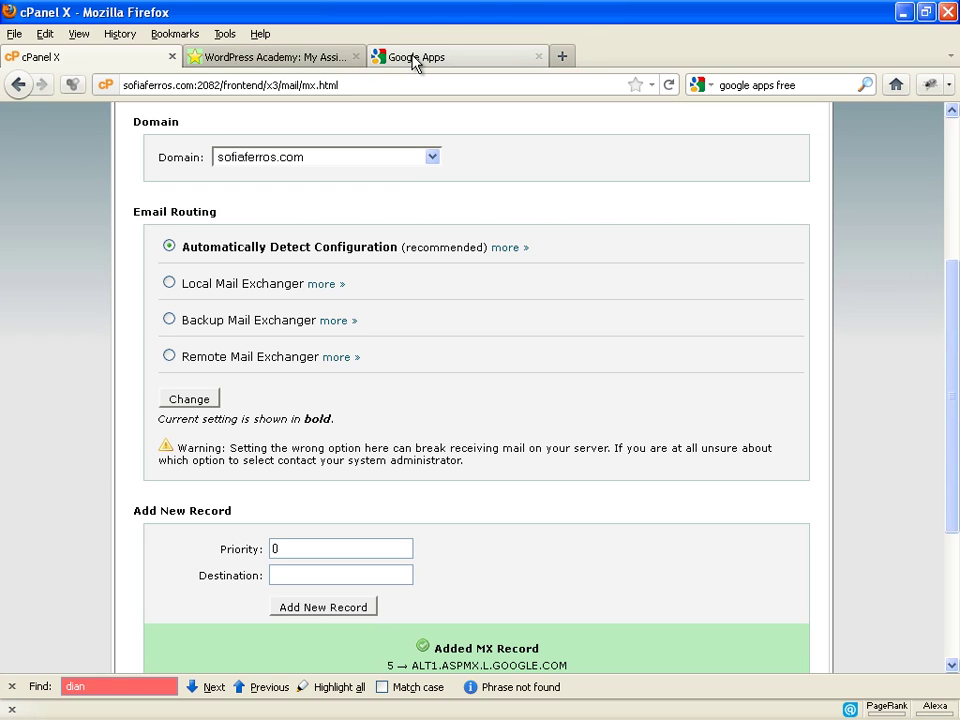
{"action": "left_click", "coordinate": [355, 57]}
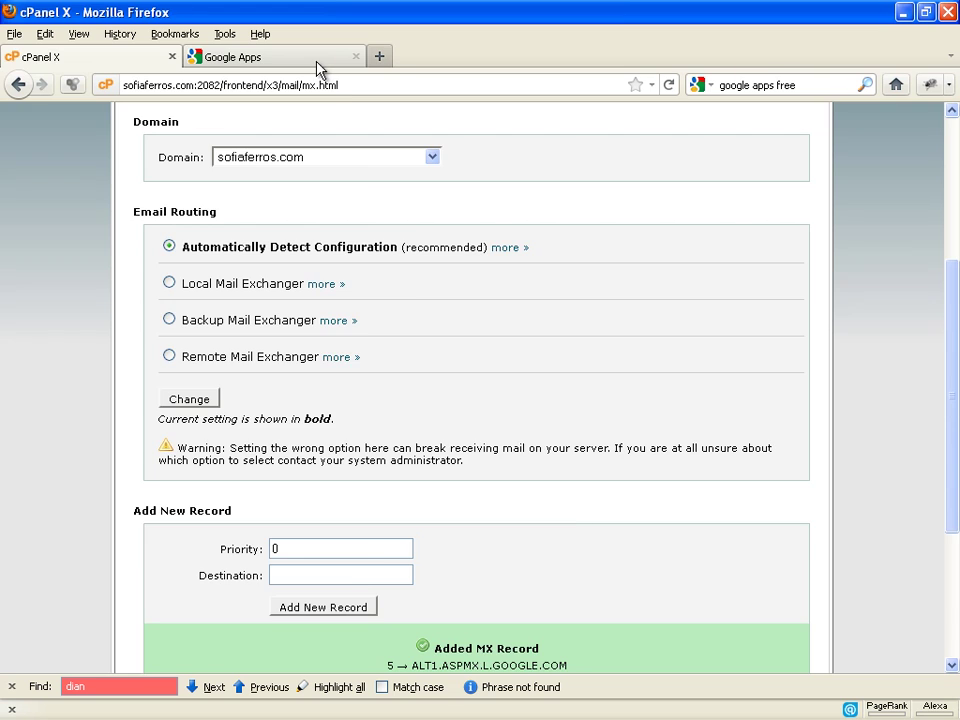
{"action": "left_click", "coordinate": [318, 62]}
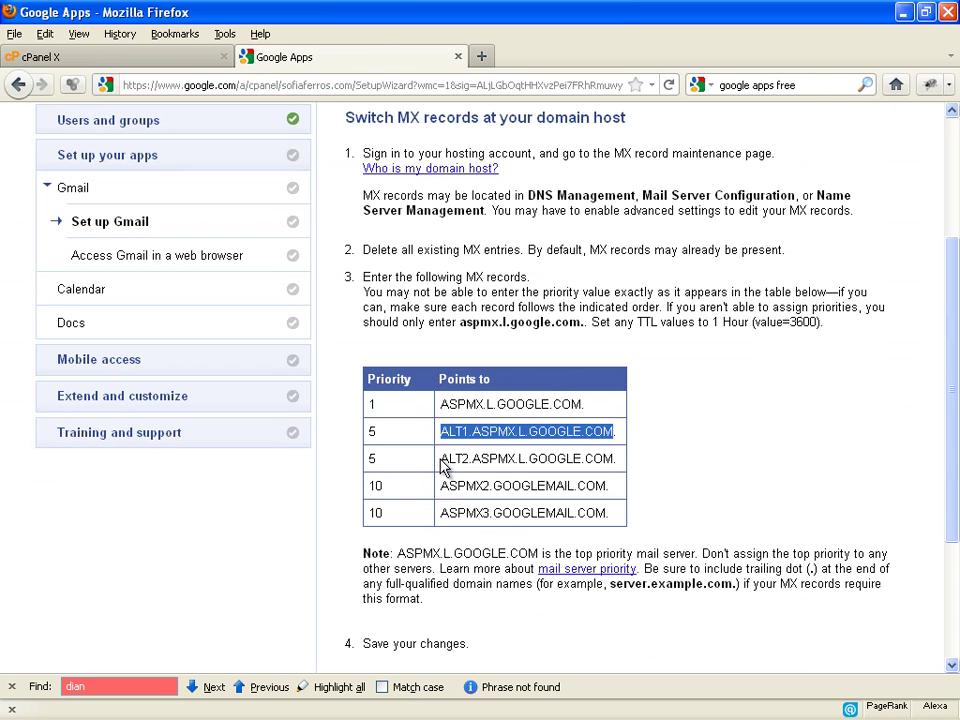
{"action": "left_click_drag", "start_coordinate": [443, 460], "coordinate": [605, 463]}
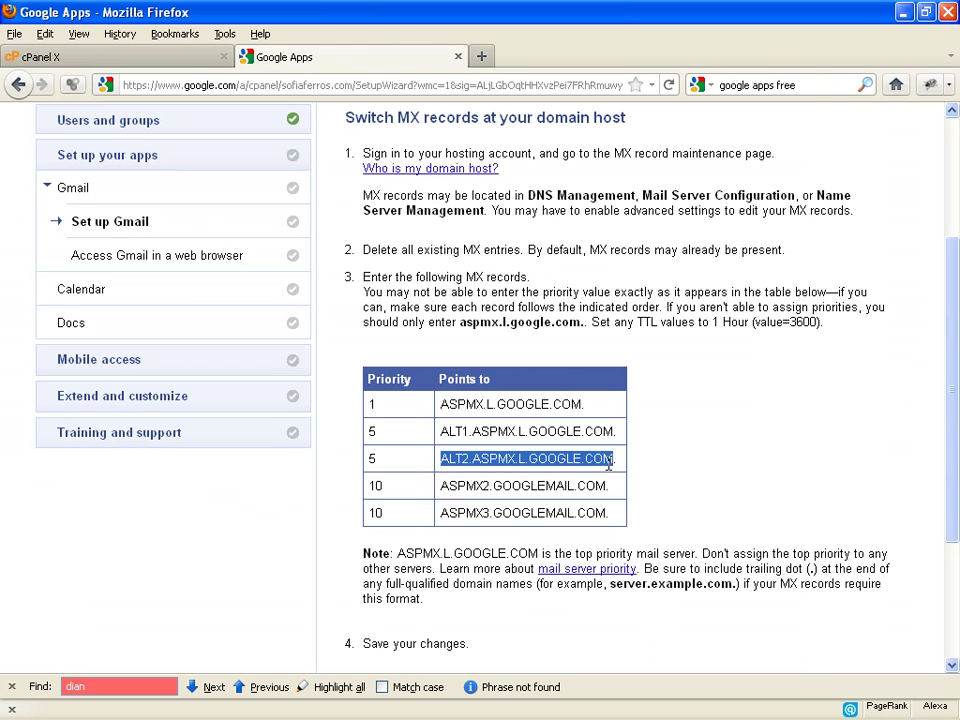
{"action": "right_click", "coordinate": [593, 463]}
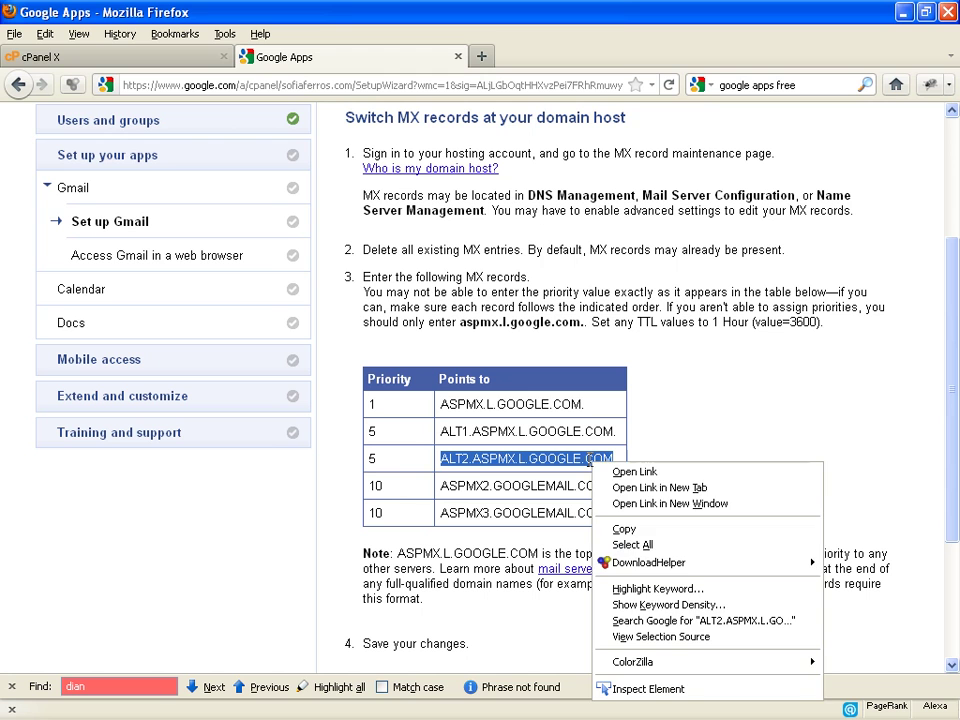
{"action": "left_click", "coordinate": [625, 529]}
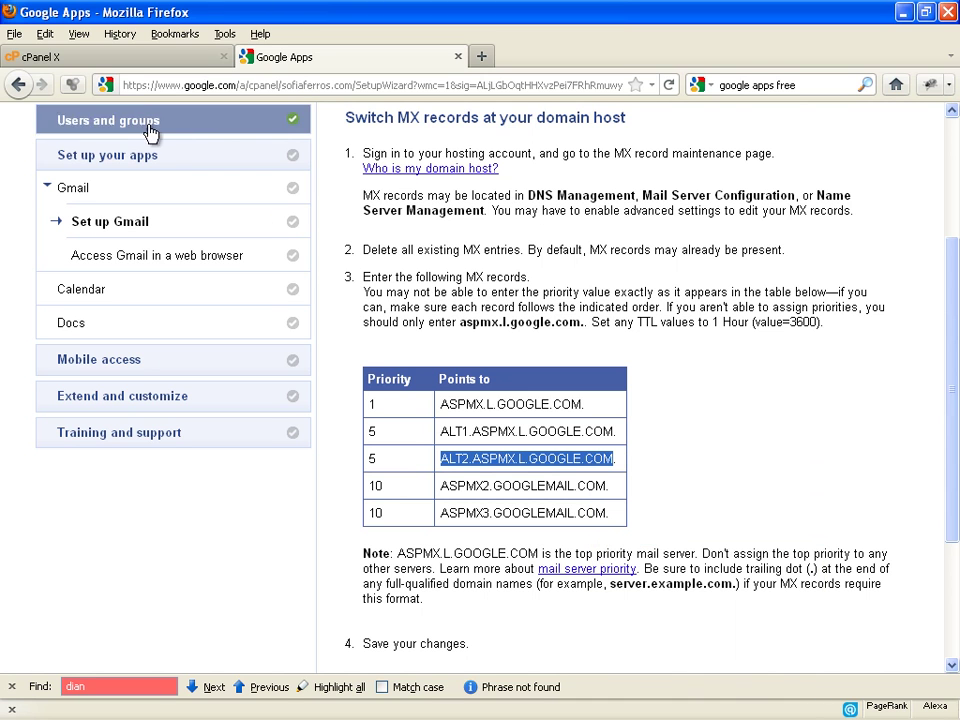
{"action": "left_click", "coordinate": [115, 60]}
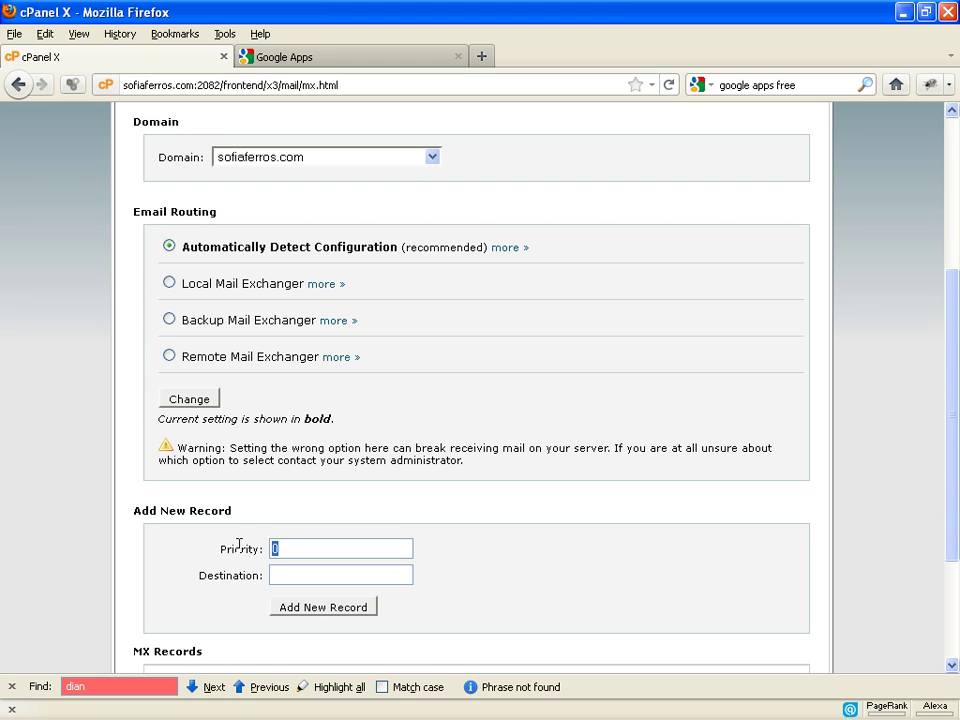
{"action": "type", "text": "5"}
{"action": "left_click", "coordinate": [290, 574]}
{"action": "key", "text": "ctrl+v"}
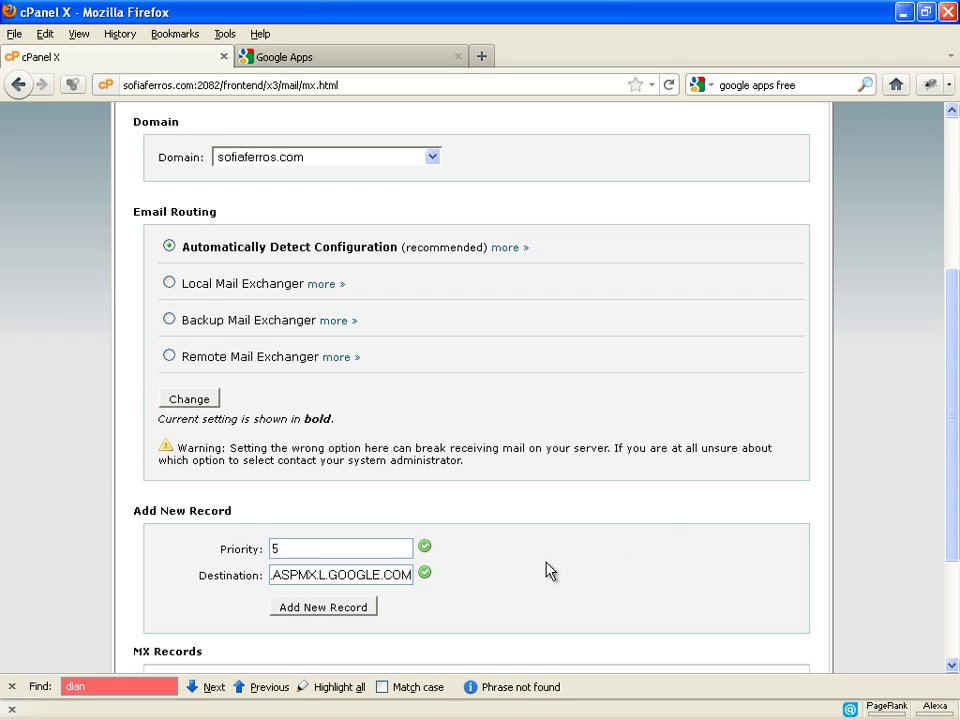
{"action": "left_click", "coordinate": [345, 614]}
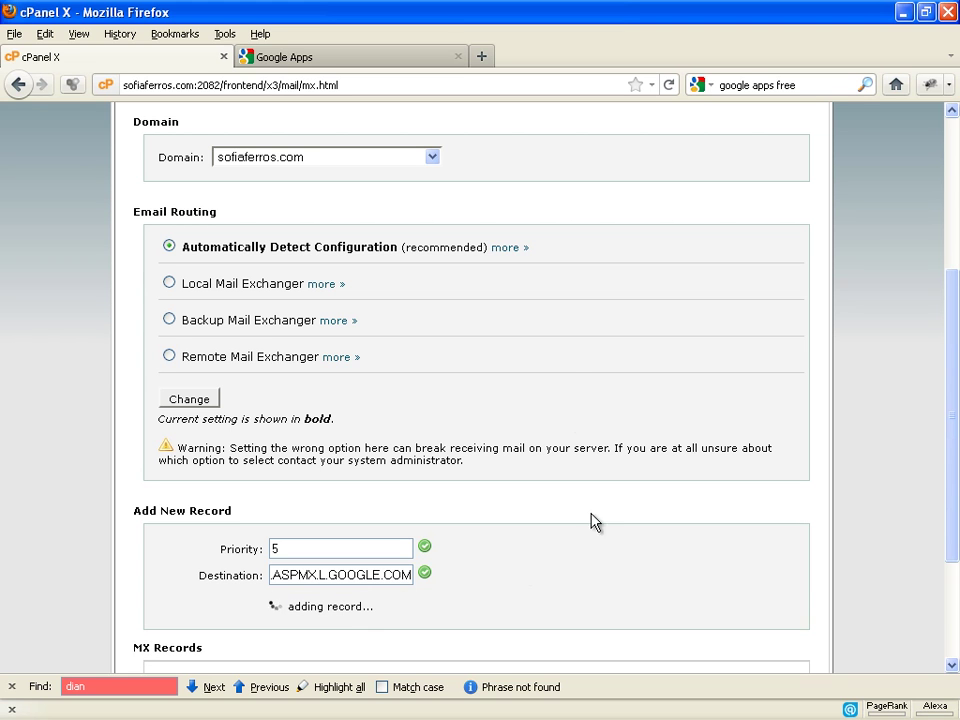
Enter ASPMX2.GOOGLEMAIL.COM with priority 10 in the new MX record form.
{"action": "left_click", "coordinate": [377, 60]}
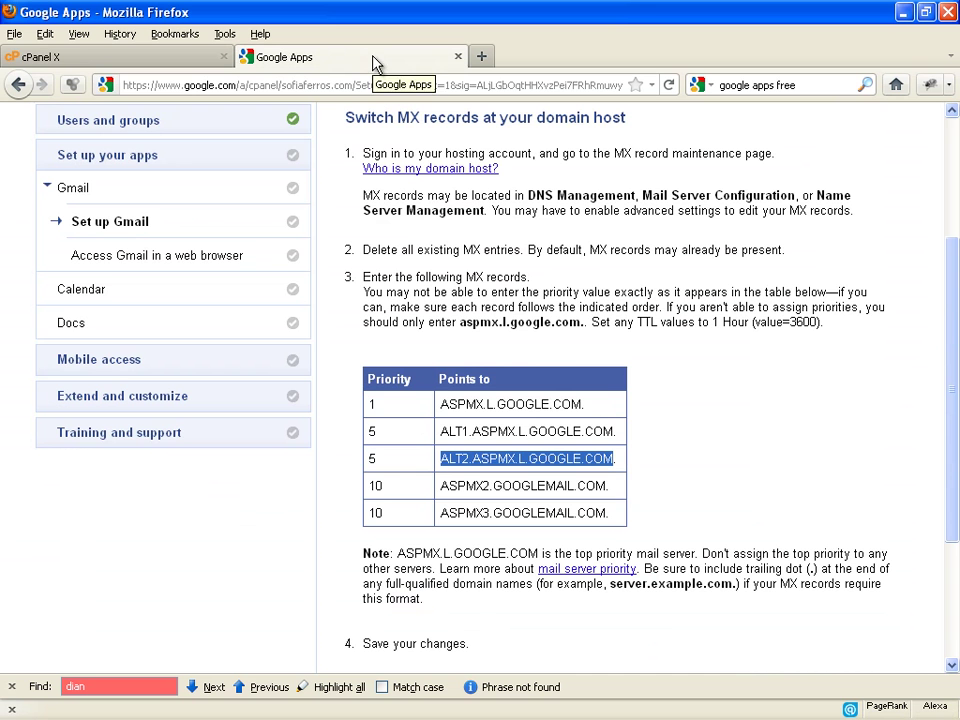
{"action": "left_click", "coordinate": [442, 486]}
{"action": "left_click_drag", "start_coordinate": [442, 486], "coordinate": [603, 486]}
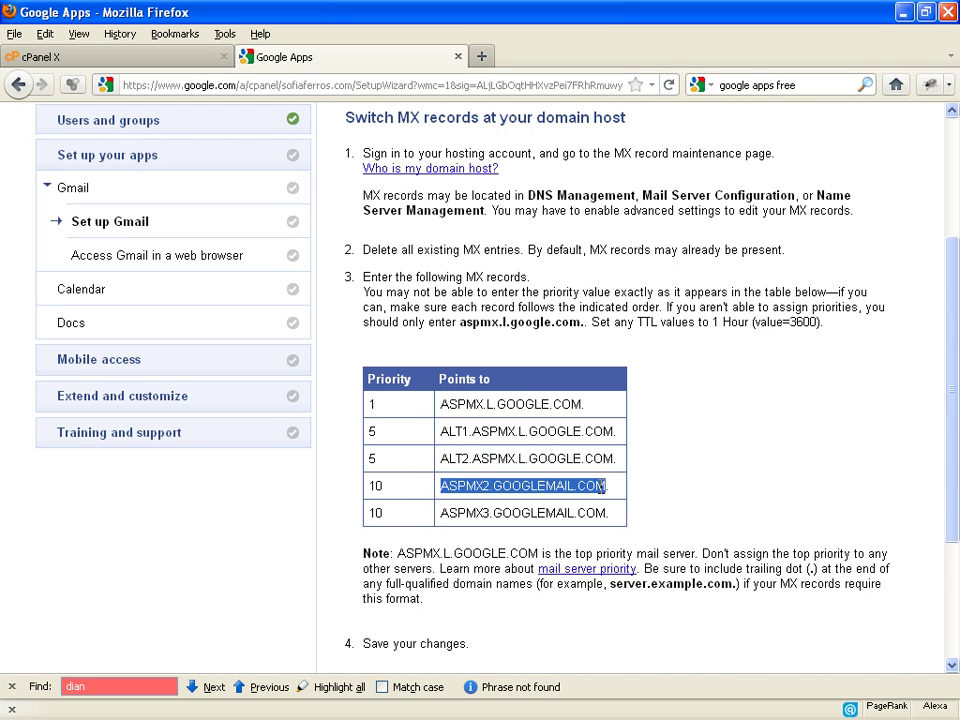
{"action": "right_click", "coordinate": [581, 490]}
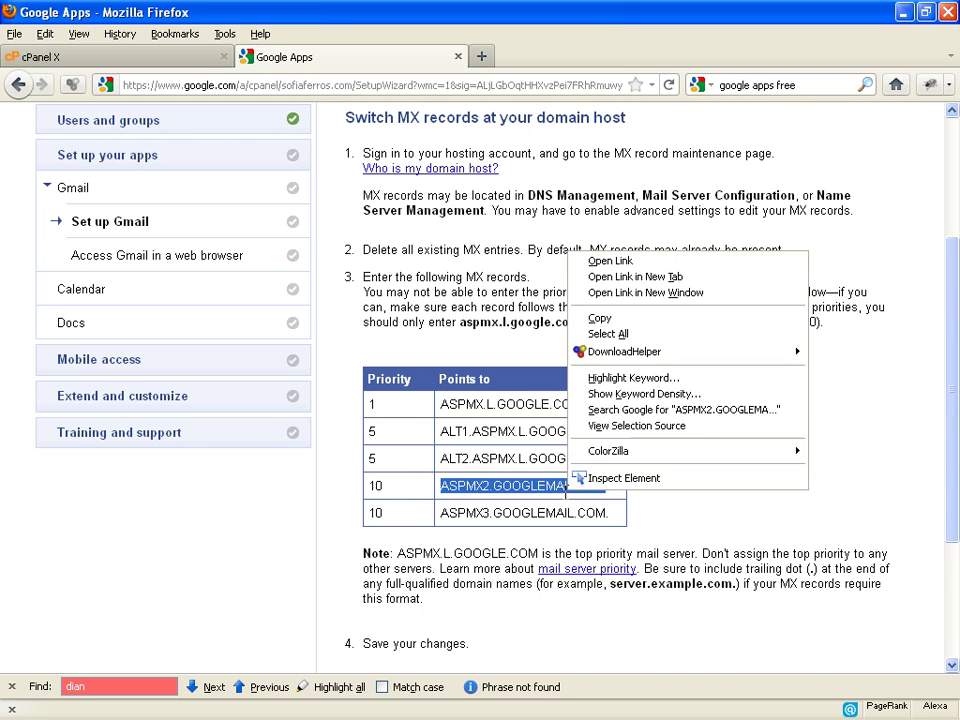
{"action": "left_click", "coordinate": [620, 320]}
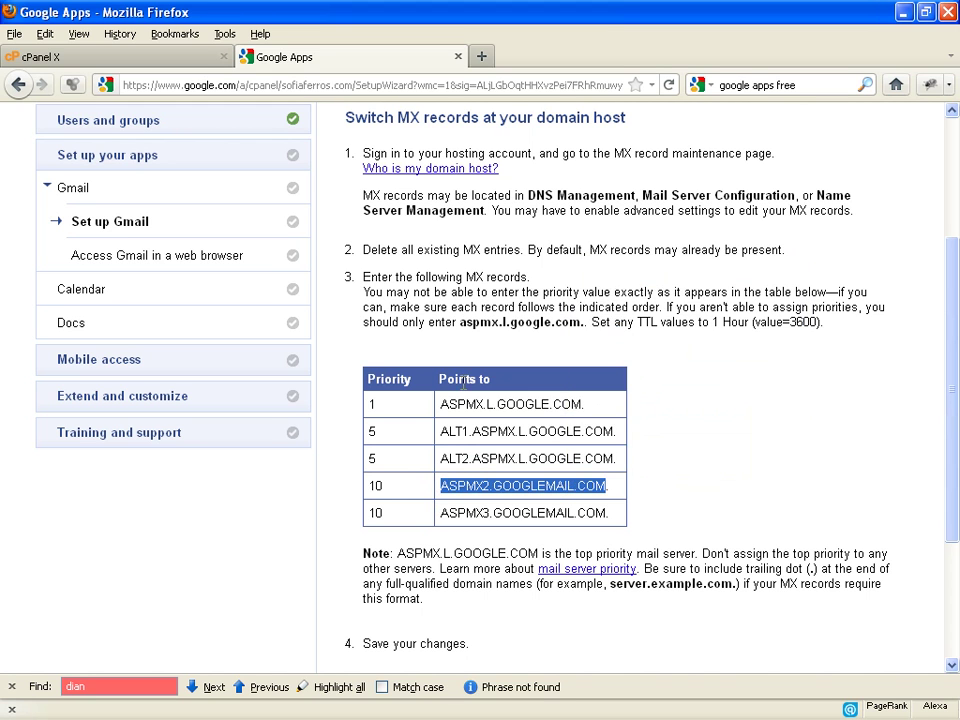
{"action": "left_click", "coordinate": [146, 58]}
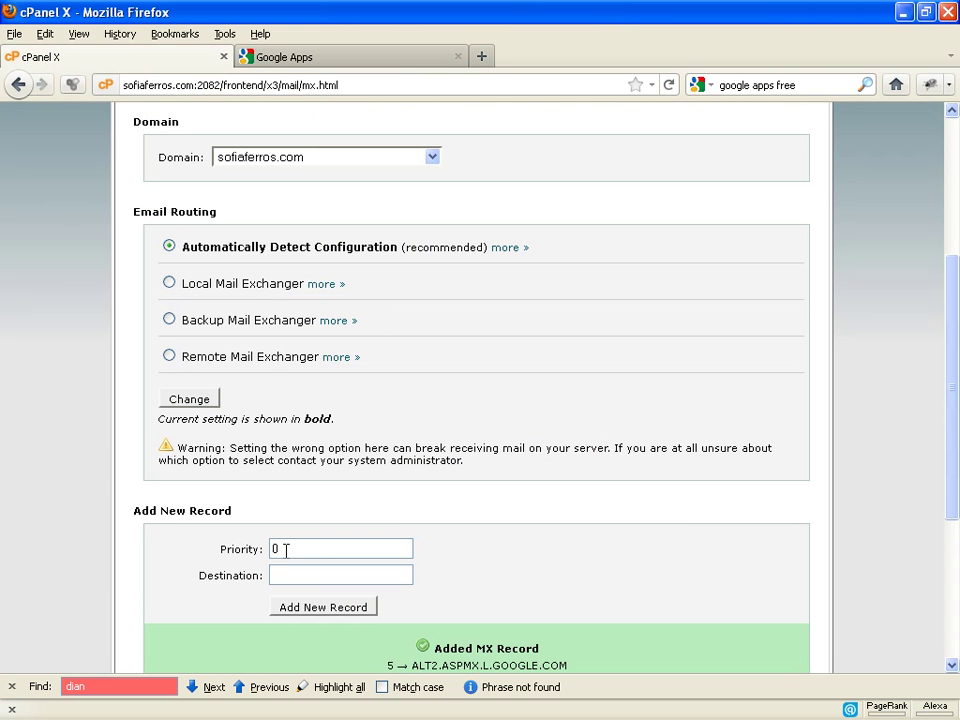
{"action": "double_click", "coordinate": [287, 549]}
{"action": "type", "text": "1"}
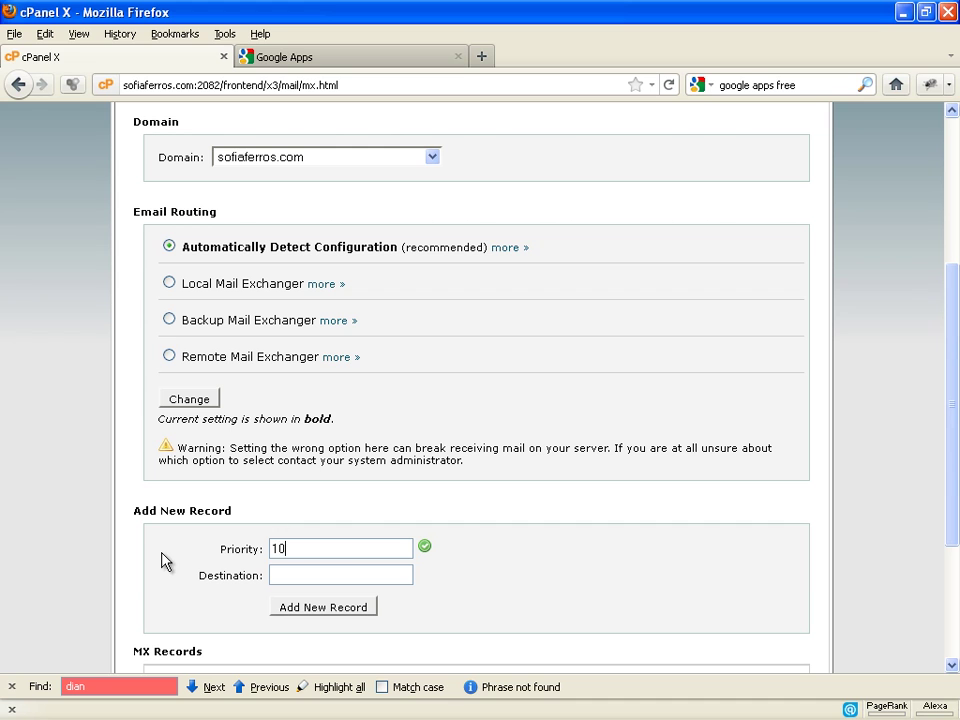
{"action": "left_click", "coordinate": [337, 578]}
{"action": "key", "text": "ctrl+v"}
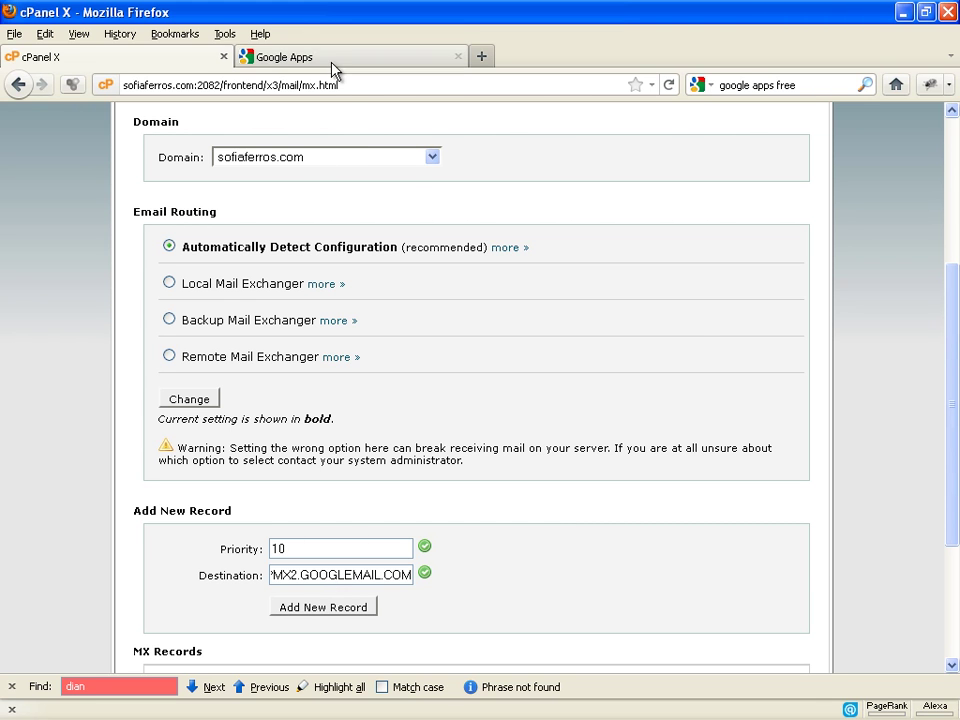
Save the ASPMX2 record, then add ASPMX3.GOOGLEMAIL.COM as a priority 10 MX record.
{"action": "left_click", "coordinate": [333, 62]}
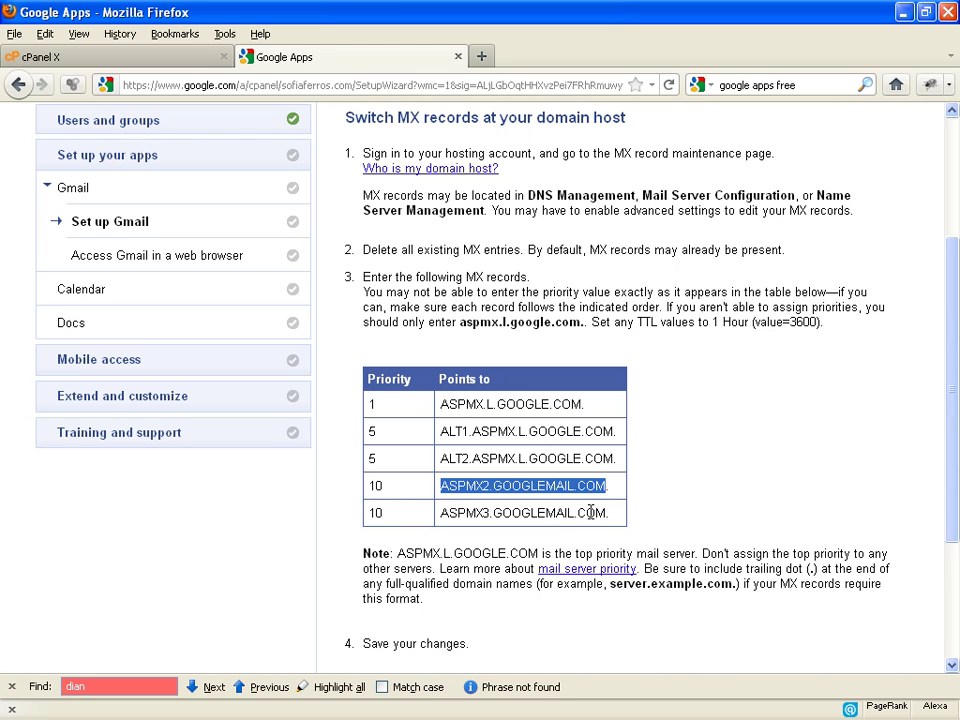
{"action": "left_click_drag", "start_coordinate": [602, 512], "coordinate": [440, 512]}
{"action": "right_click", "coordinate": [460, 511]}
{"action": "left_click", "coordinate": [478, 337]}
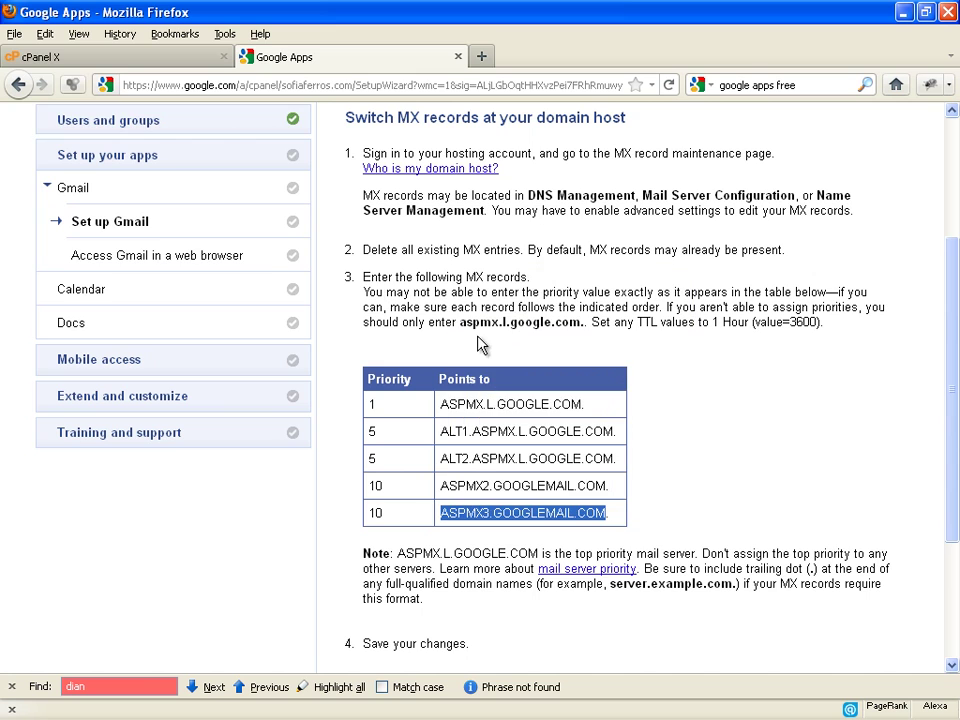
{"action": "left_click", "coordinate": [90, 56]}
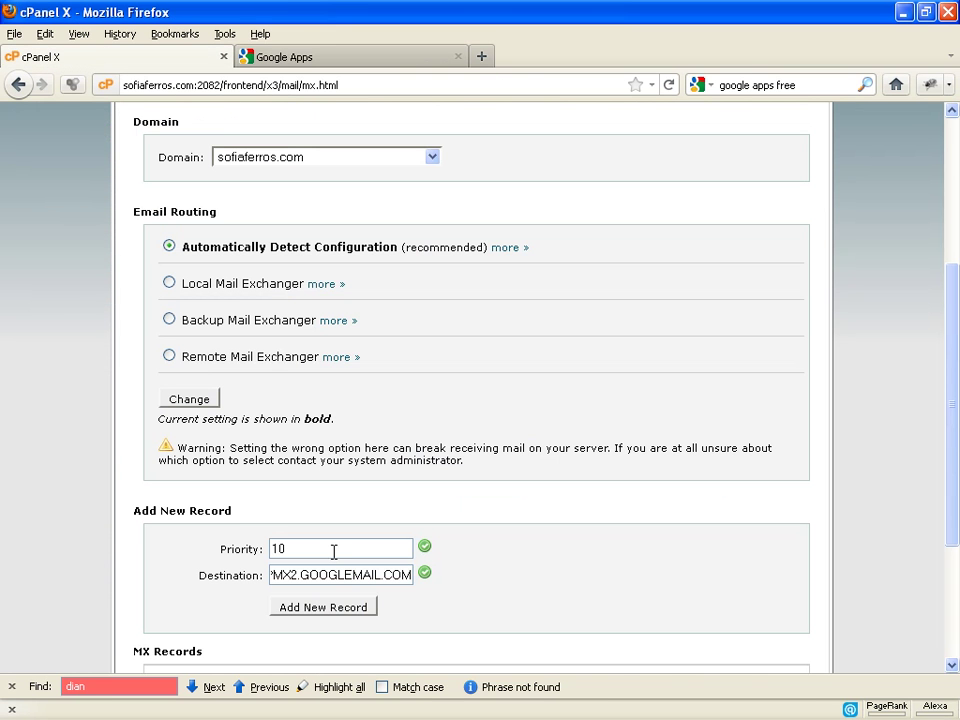
{"action": "left_click", "coordinate": [316, 610]}
{"action": "left_click", "coordinate": [236, 551]}
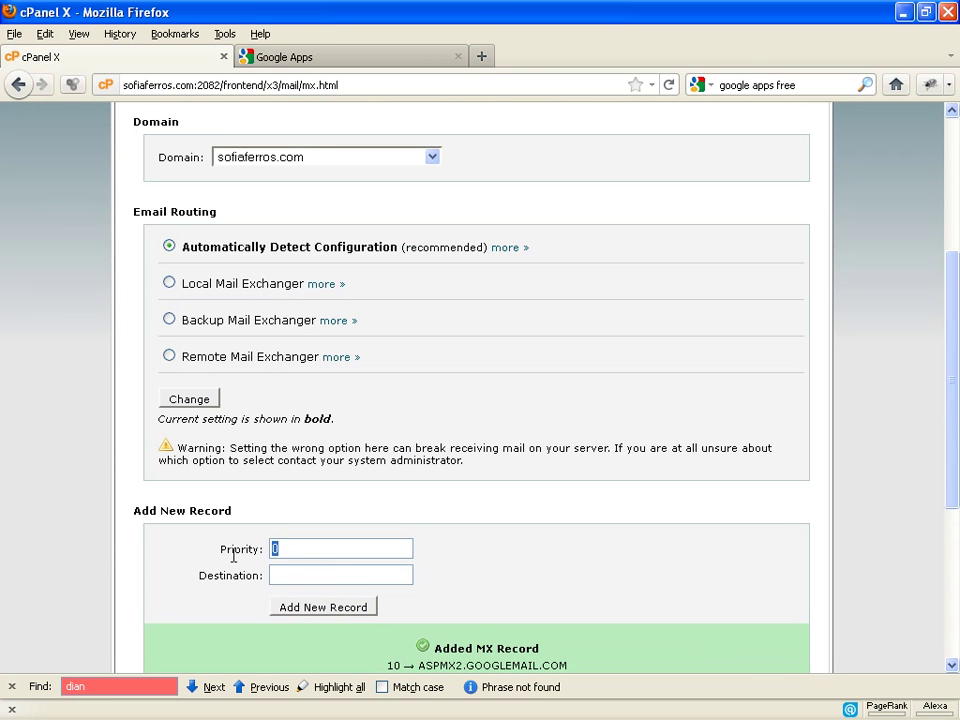
{"action": "type", "text": "1"}
{"action": "left_click", "coordinate": [304, 577]}
{"action": "key", "text": "ctrl+v"}
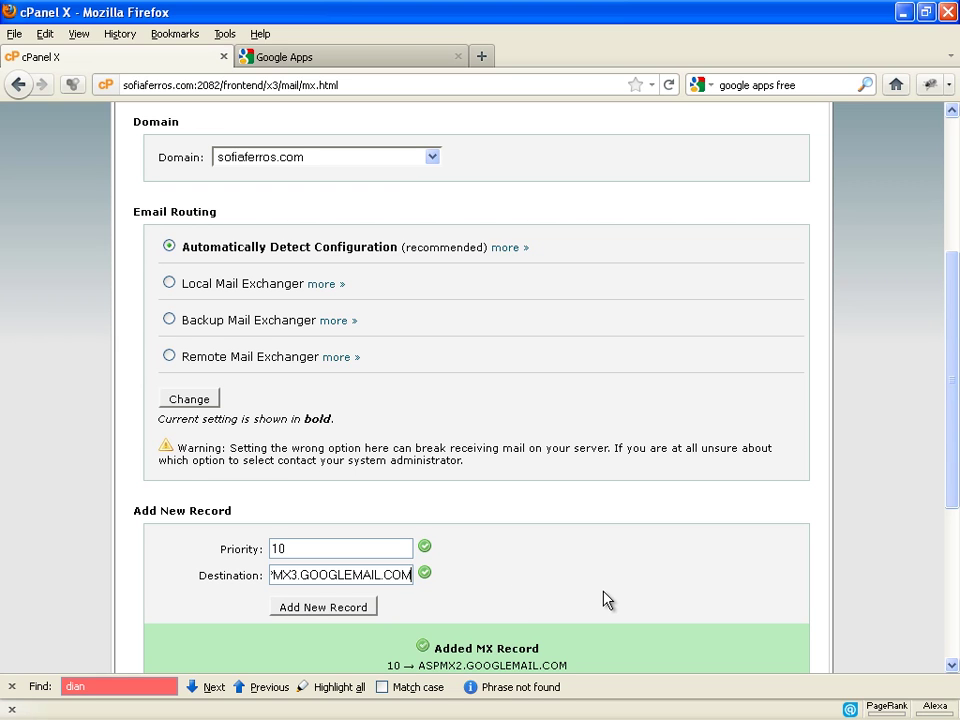
{"action": "left_click", "coordinate": [334, 610]}
{"action": "left_click", "coordinate": [339, 62]}
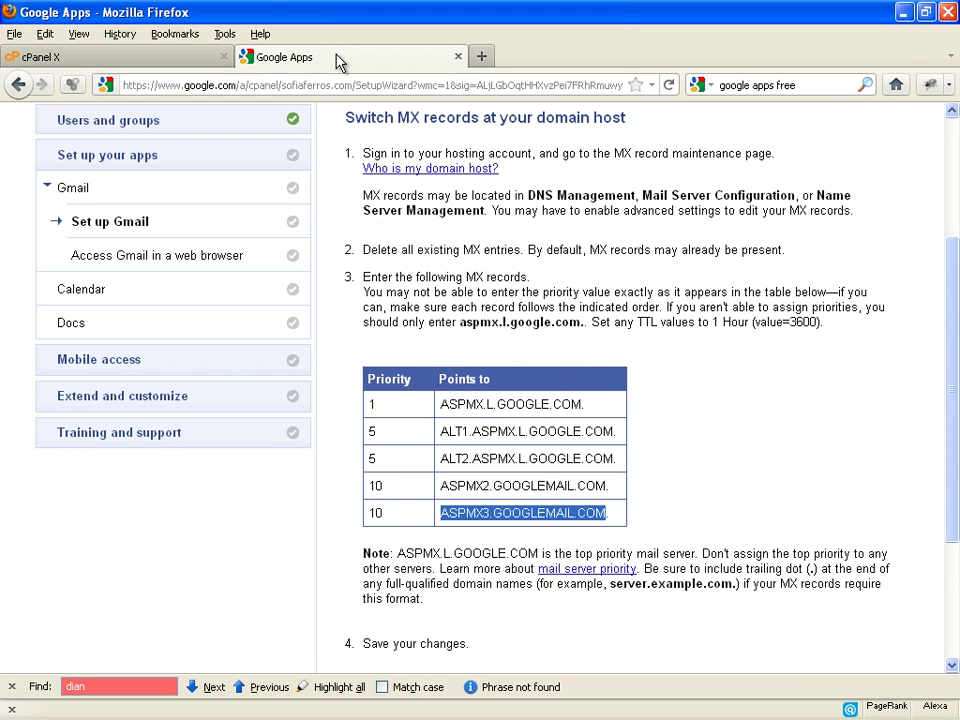
Delete the old priority 0 MX record pointing to sofiaferros.com.
{"action": "left_click", "coordinate": [150, 57]}
{"action": "scroll", "coordinate": [519, 551], "scroll_direction": "down", "scroll_amount": 6}
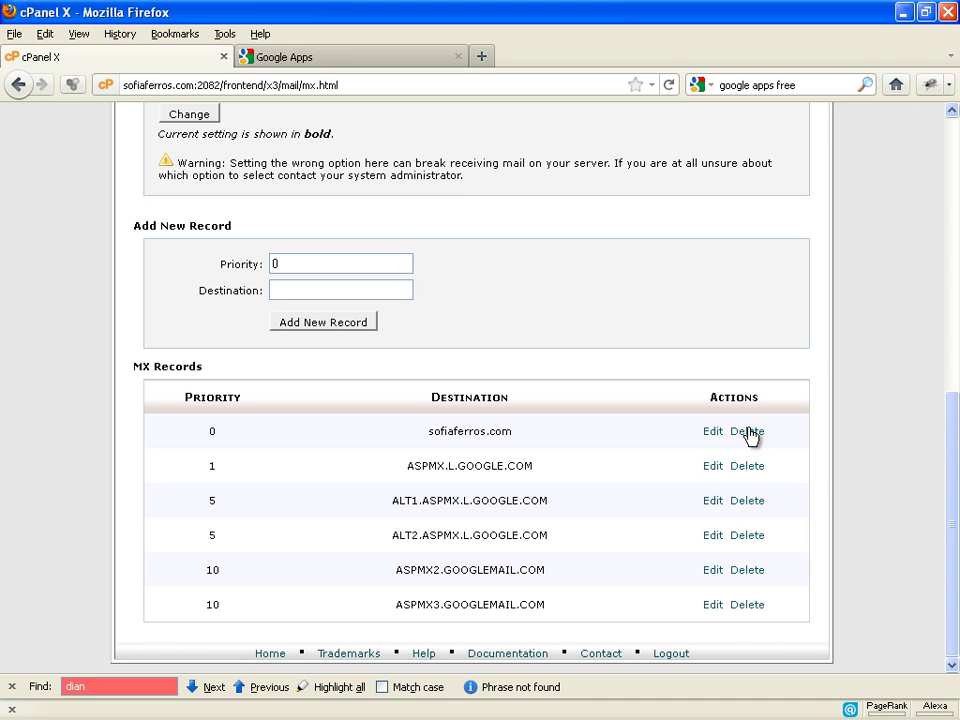
{"action": "left_click", "coordinate": [748, 432]}
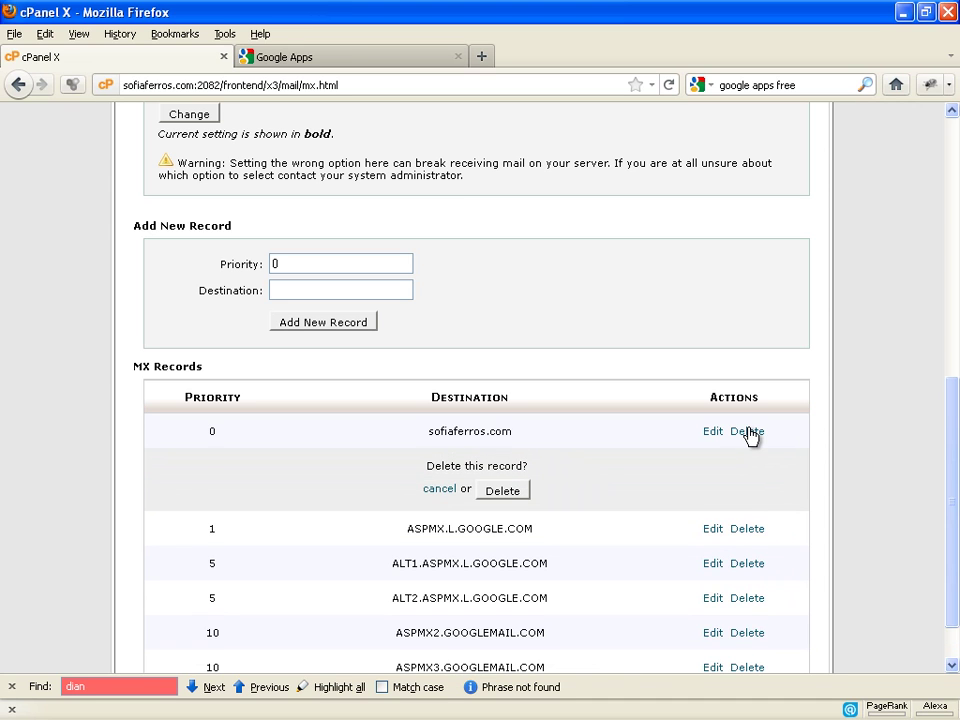
{"action": "left_click", "coordinate": [503, 491]}
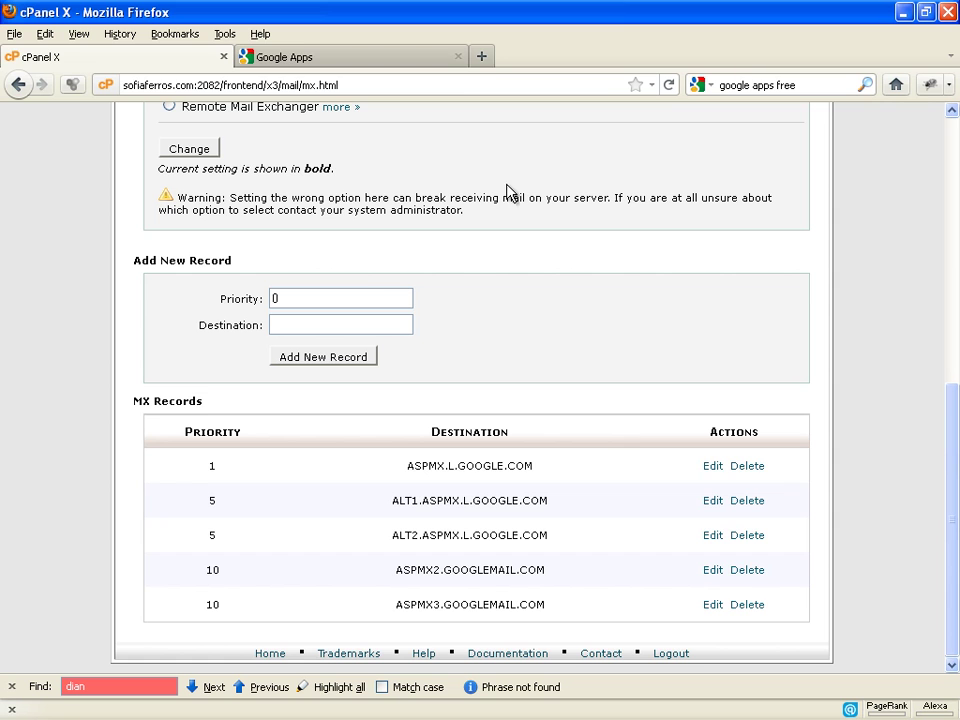
{"action": "left_click", "coordinate": [434, 56]}
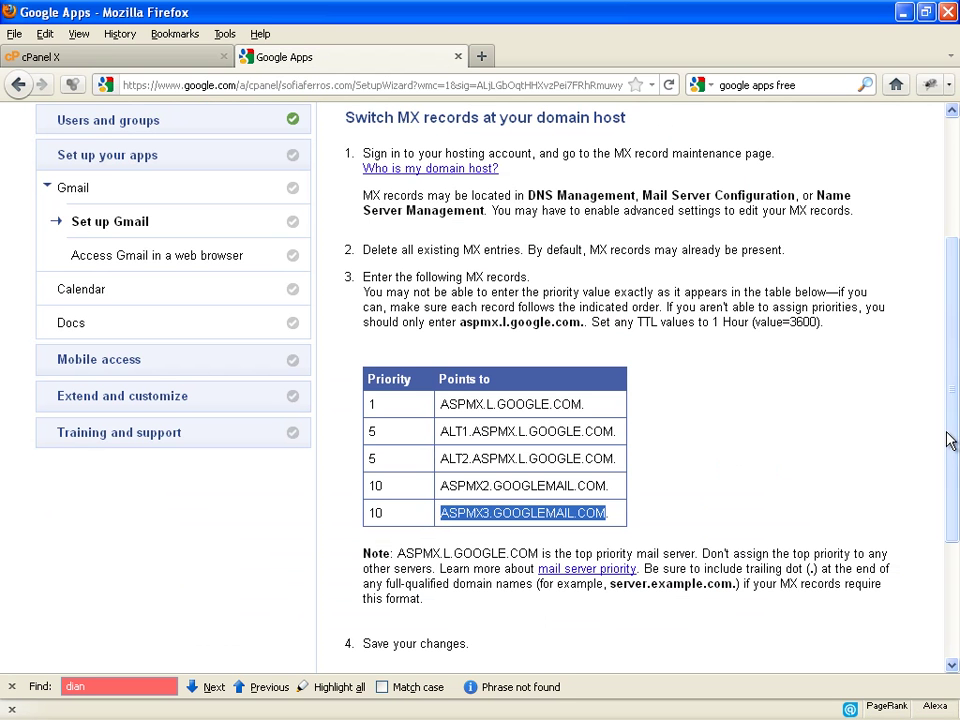
Advance the Google Apps wizard to the 'Check your status and tell us you switched' step.
{"action": "left_click_drag", "start_coordinate": [950, 440], "coordinate": [889, 274]}
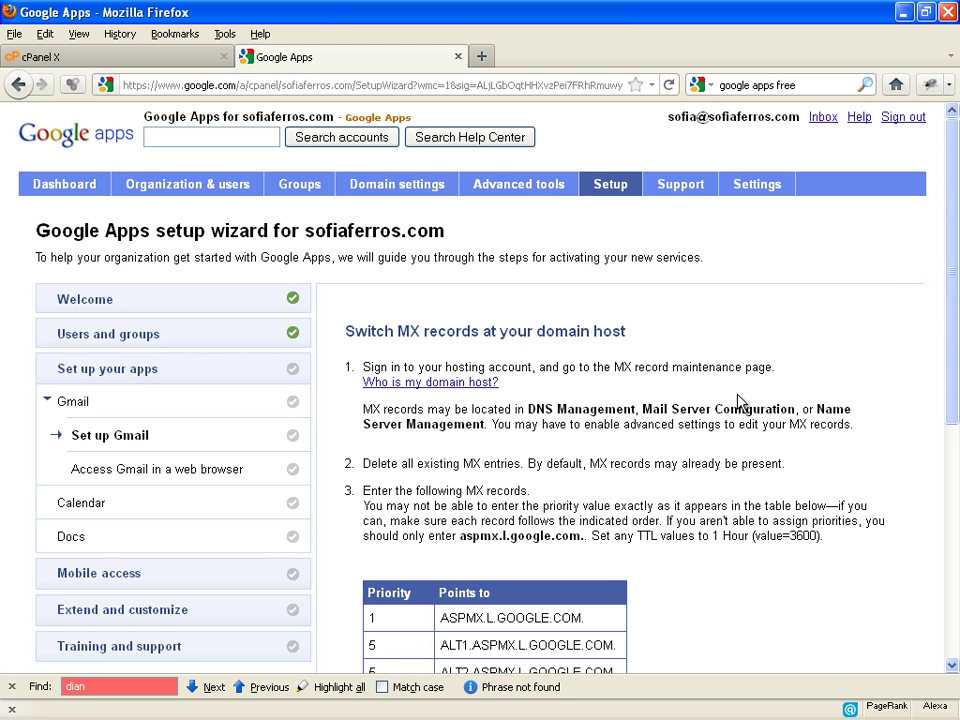
{"action": "left_click_drag", "start_coordinate": [949, 364], "coordinate": [898, 467]}
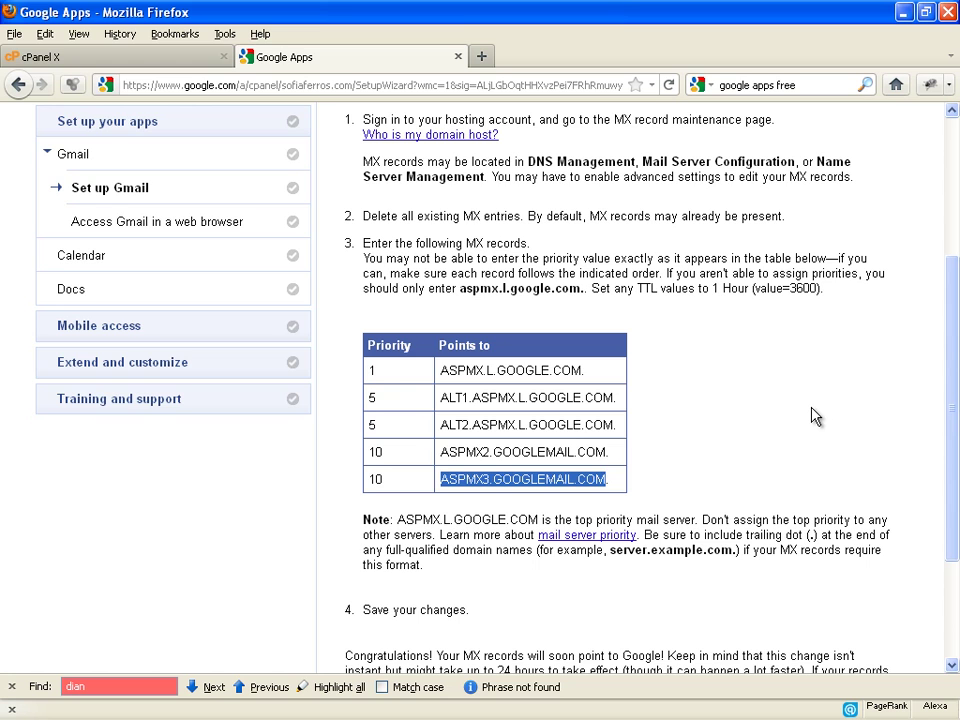
{"action": "scroll", "coordinate": [815, 416], "scroll_direction": "down", "scroll_amount": 3}
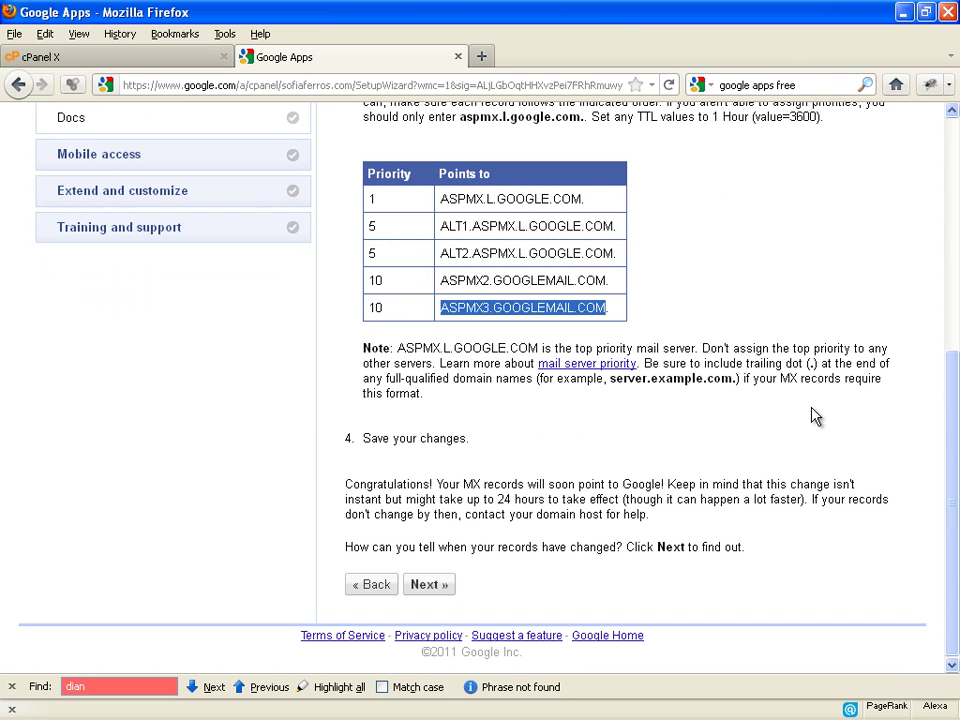
{"action": "left_click", "coordinate": [424, 584]}
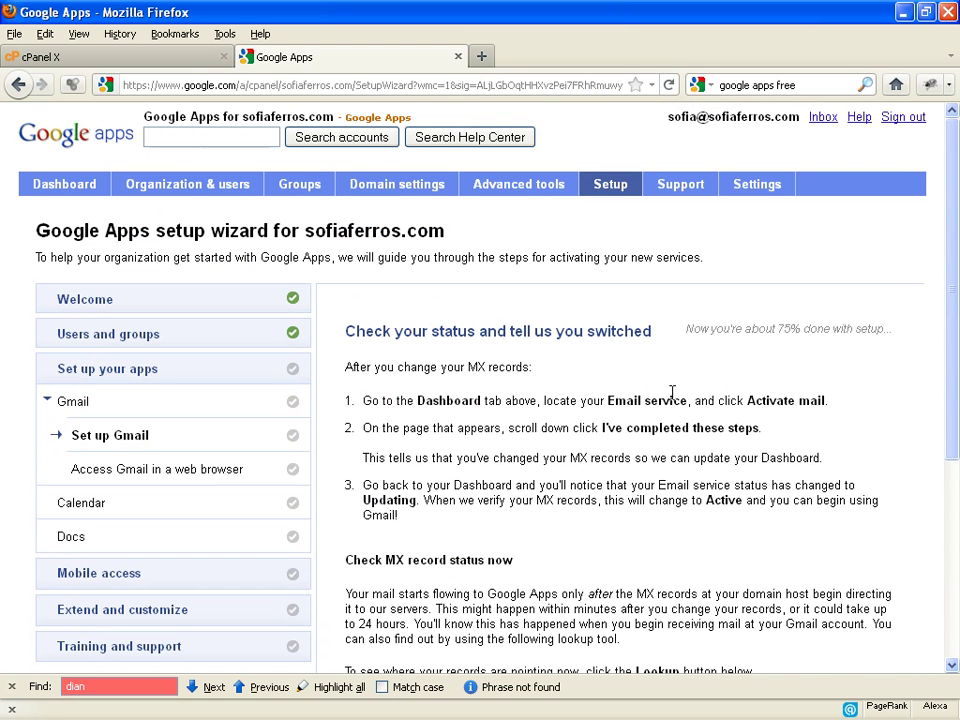
Search 'google apps spf records' in a new tab and open the Google Apps Help SPF article.
{"action": "left_click", "coordinate": [481, 56]}
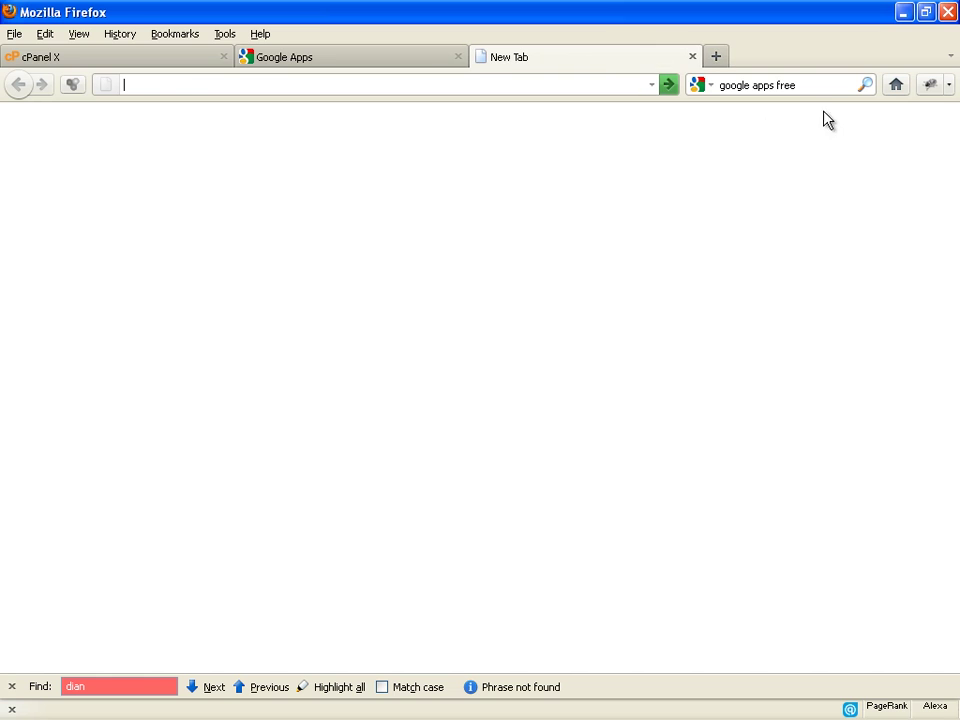
{"action": "left_click", "coordinate": [799, 82]}
{"action": "left_click", "coordinate": [792, 86]}
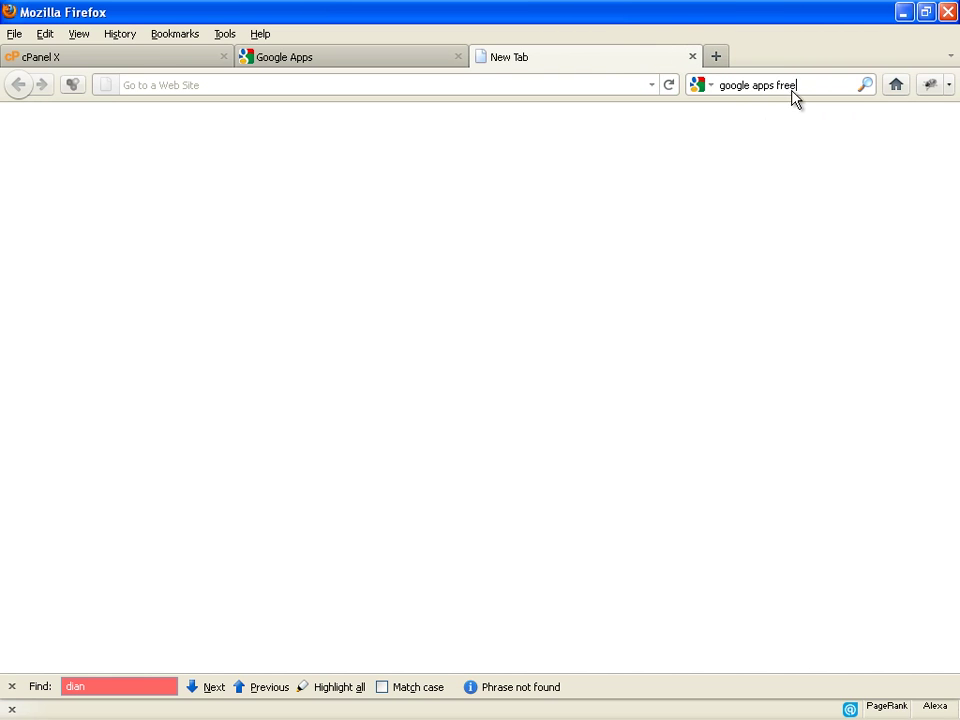
{"action": "double_click", "coordinate": [785, 85]}
{"action": "type", "text": "spf recr"}
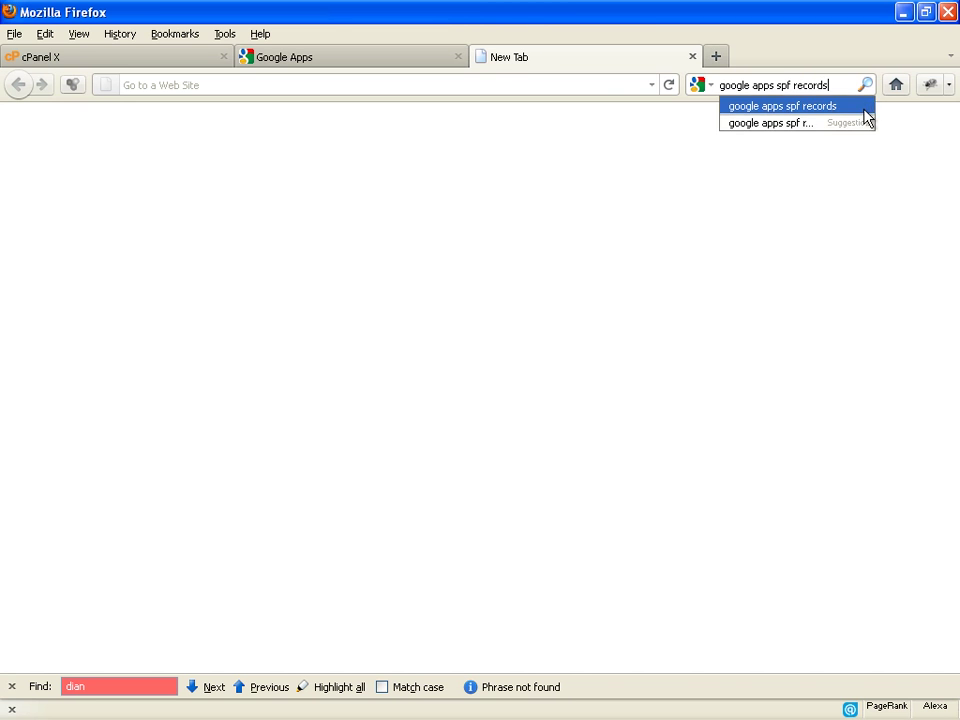
{"action": "left_click", "coordinate": [866, 90]}
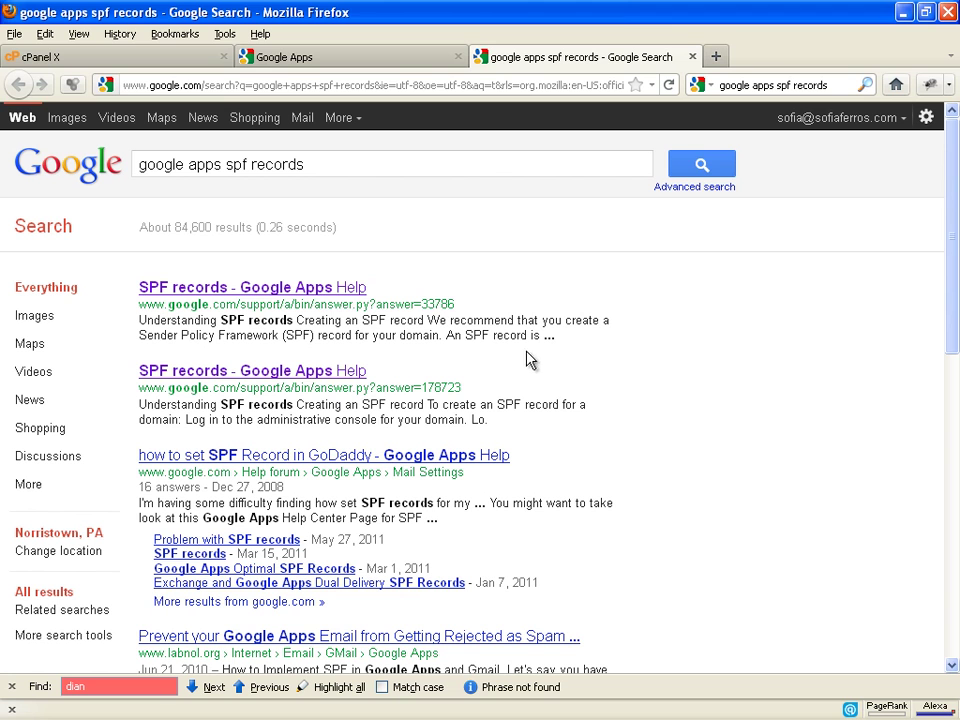
{"action": "left_click", "coordinate": [300, 372]}
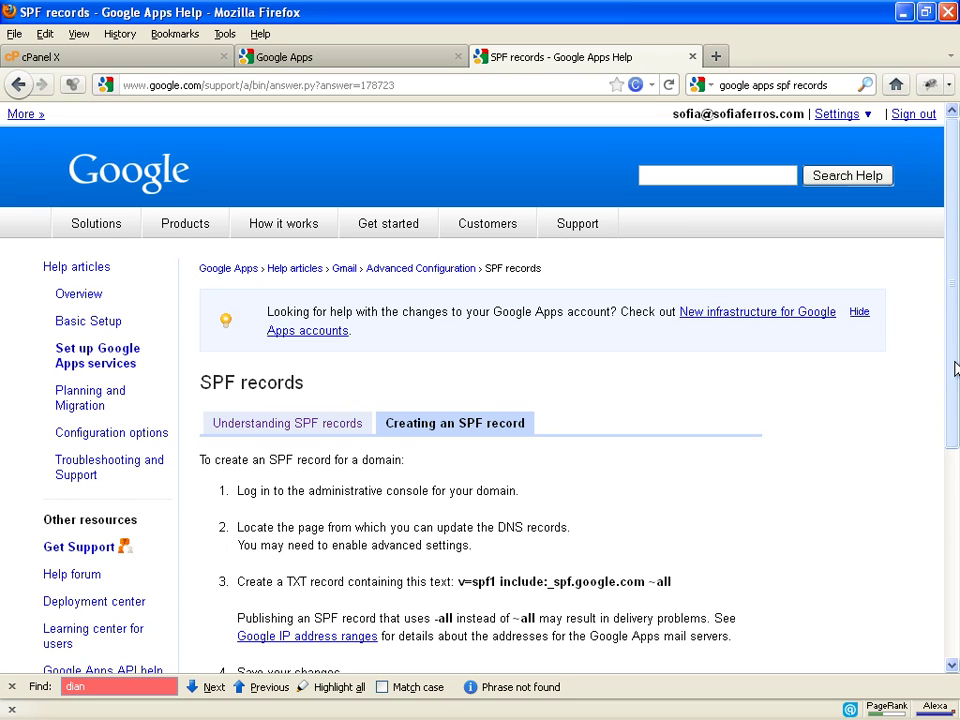
Copy the SPF value v=spf1 include:_spf.google.com ~all and return to cPanel's home page.
{"action": "left_click_drag", "start_coordinate": [680, 584], "coordinate": [459, 586]}
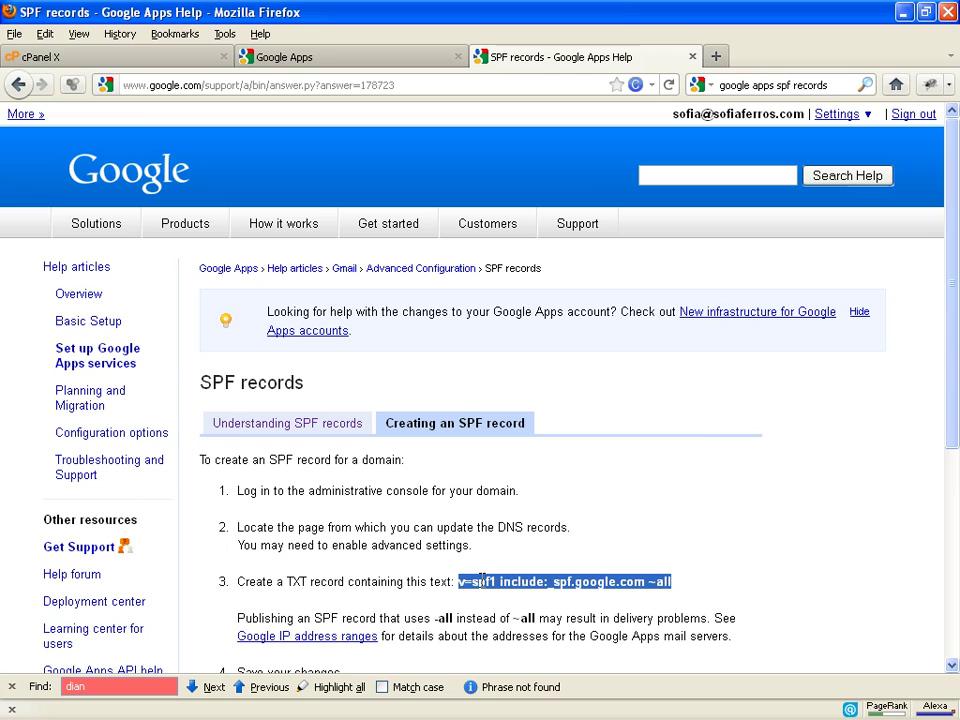
{"action": "right_click", "coordinate": [482, 581]}
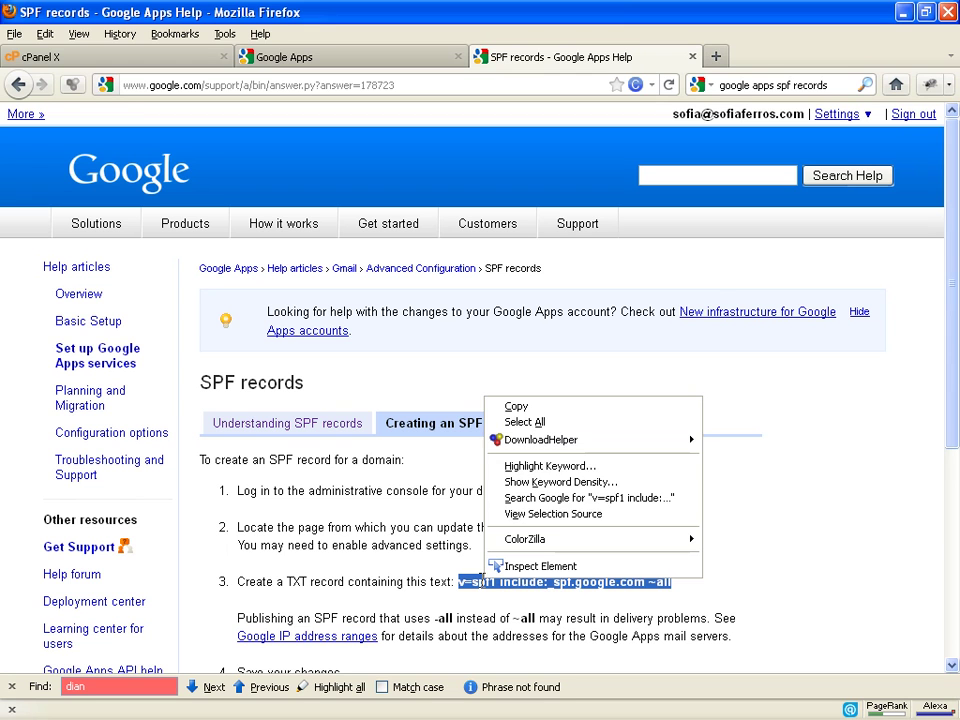
{"action": "left_click", "coordinate": [508, 405]}
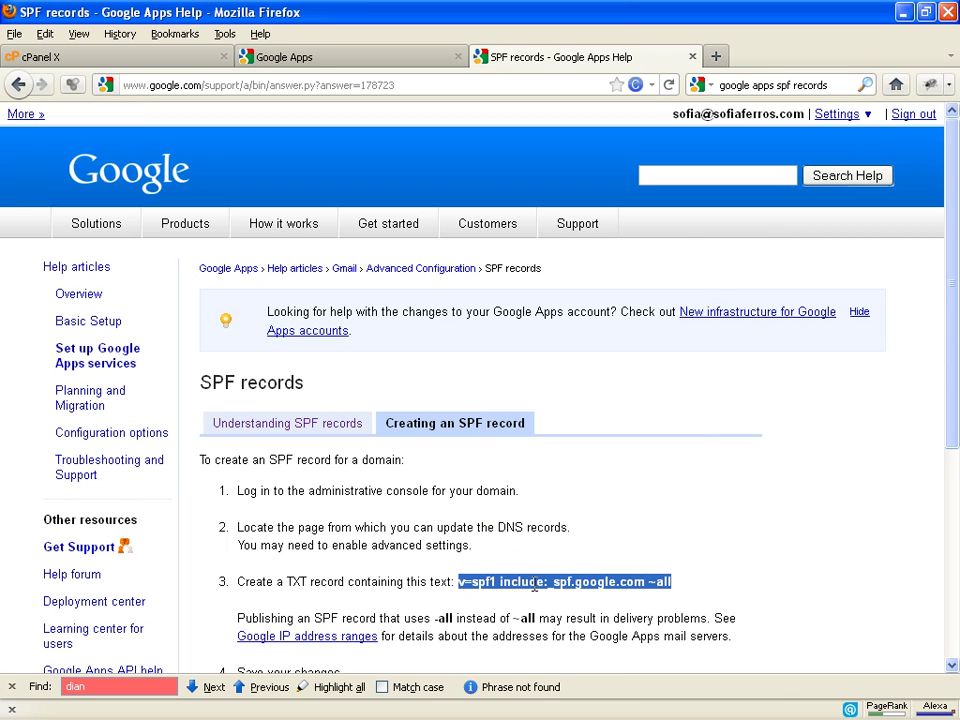
{"action": "left_click", "coordinate": [160, 57]}
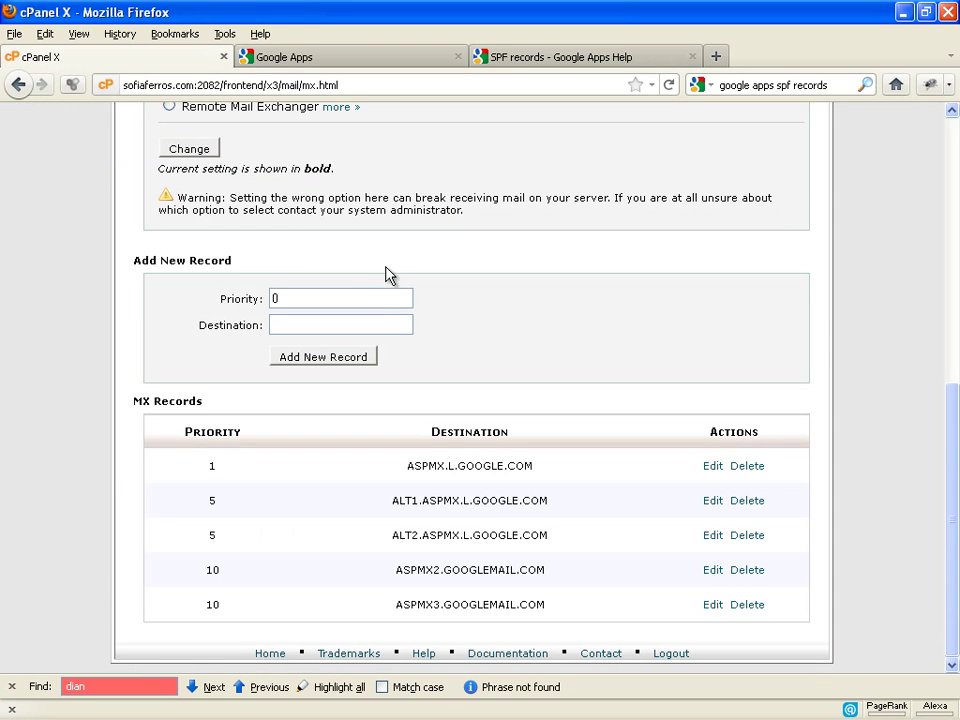
{"action": "scroll", "coordinate": [377, 330], "scroll_direction": "up", "scroll_amount": 10}
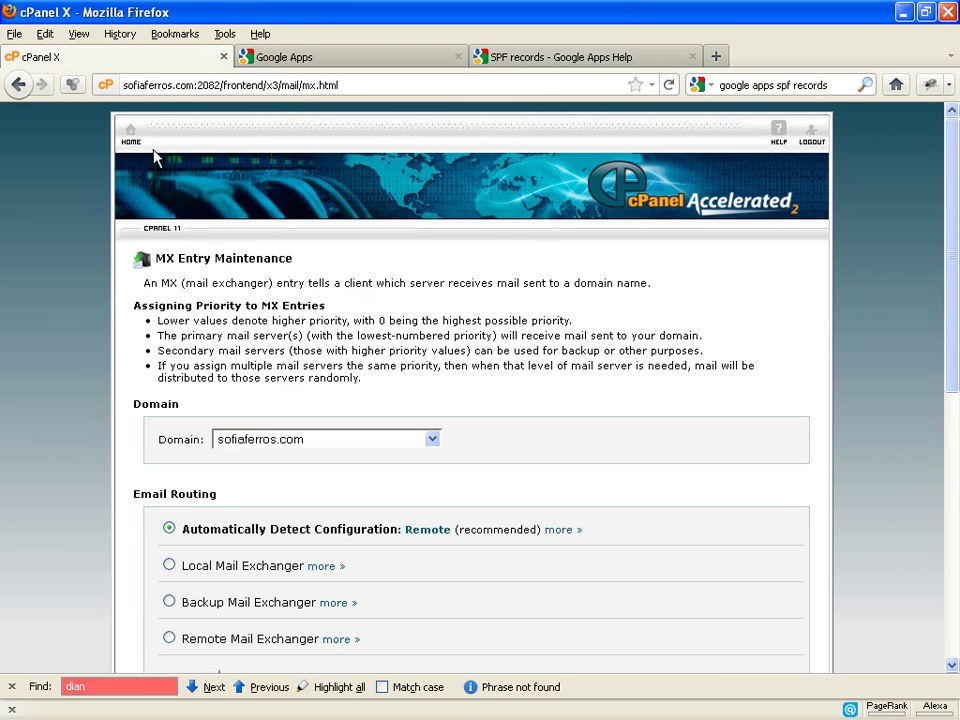
{"action": "left_click", "coordinate": [130, 134]}
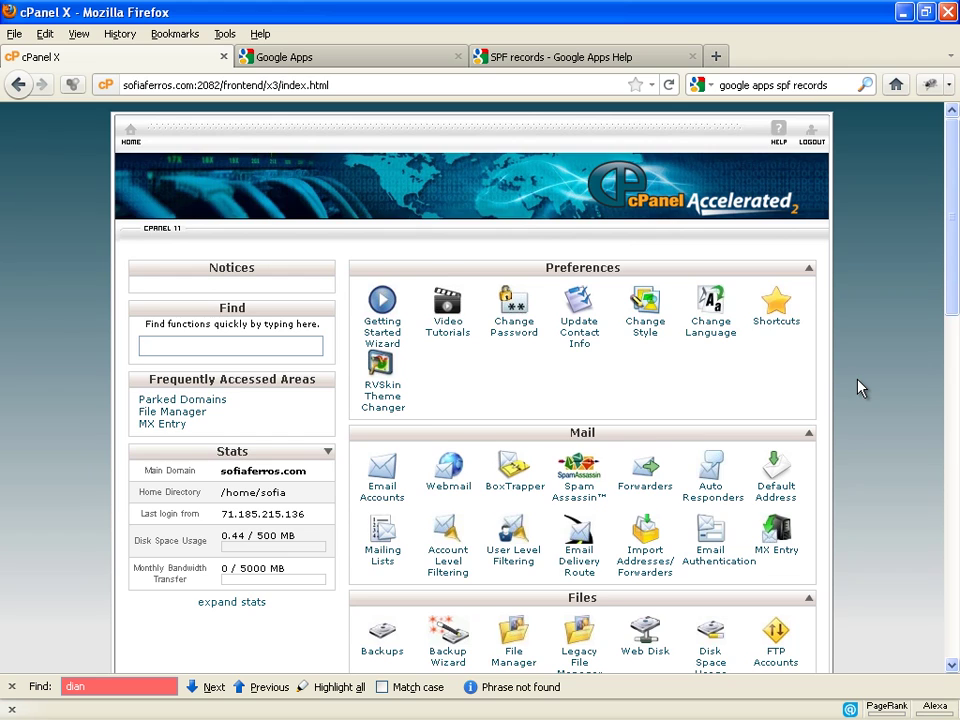
Open the Advanced DNS Zone Editor for sofiaferros.com and review its existing SPF TXT record.
{"action": "scroll", "coordinate": [860, 388], "scroll_direction": "down", "scroll_amount": 12}
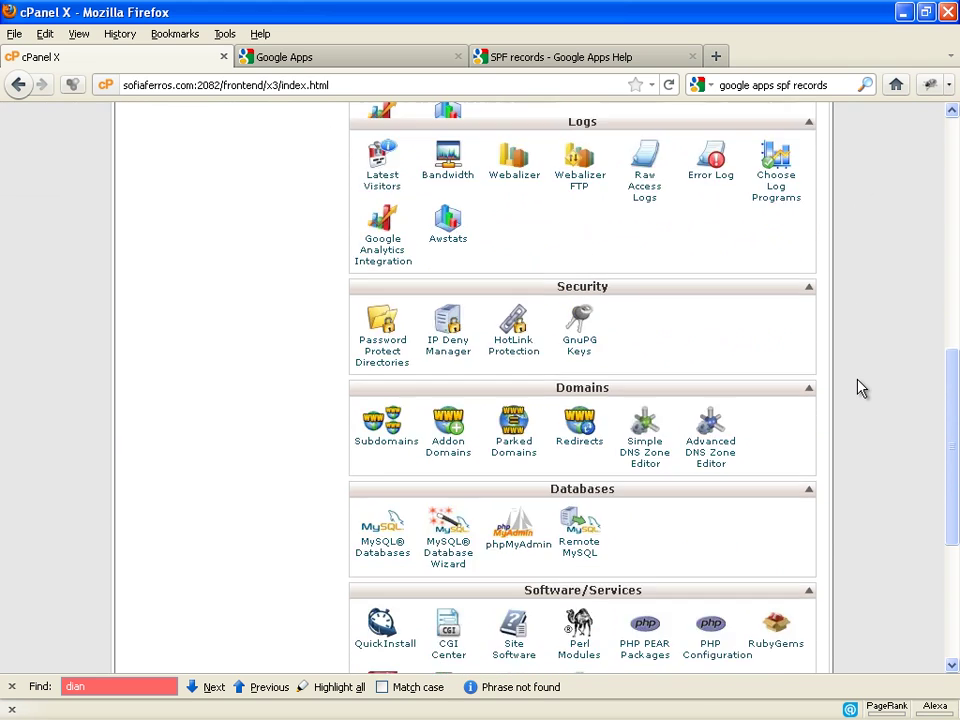
{"action": "scroll", "coordinate": [860, 388], "scroll_direction": "down", "scroll_amount": 2}
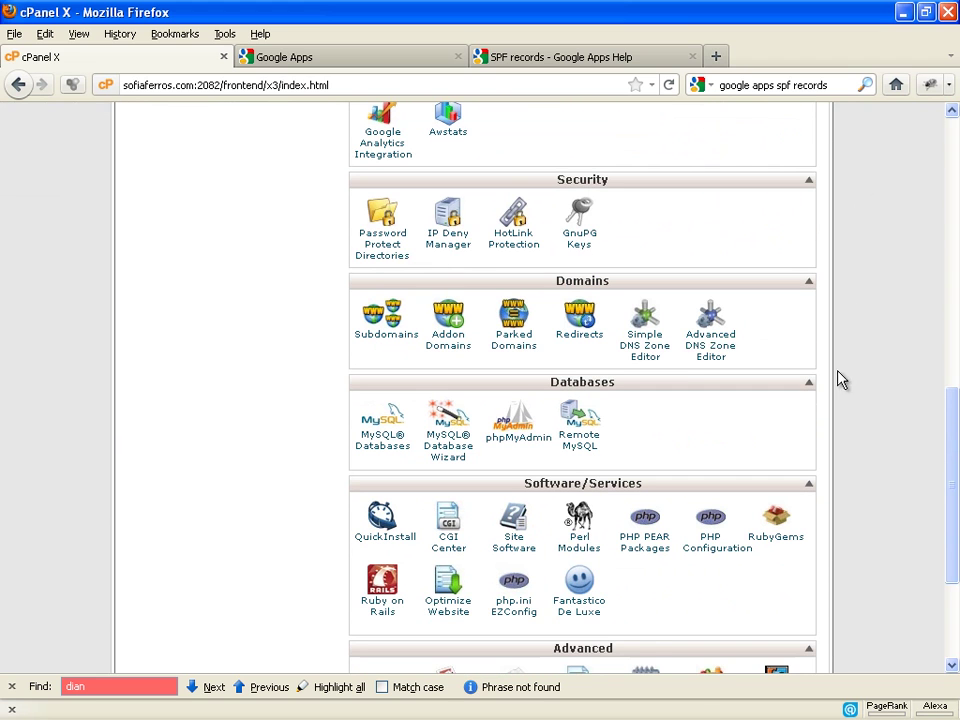
{"action": "left_click", "coordinate": [707, 350]}
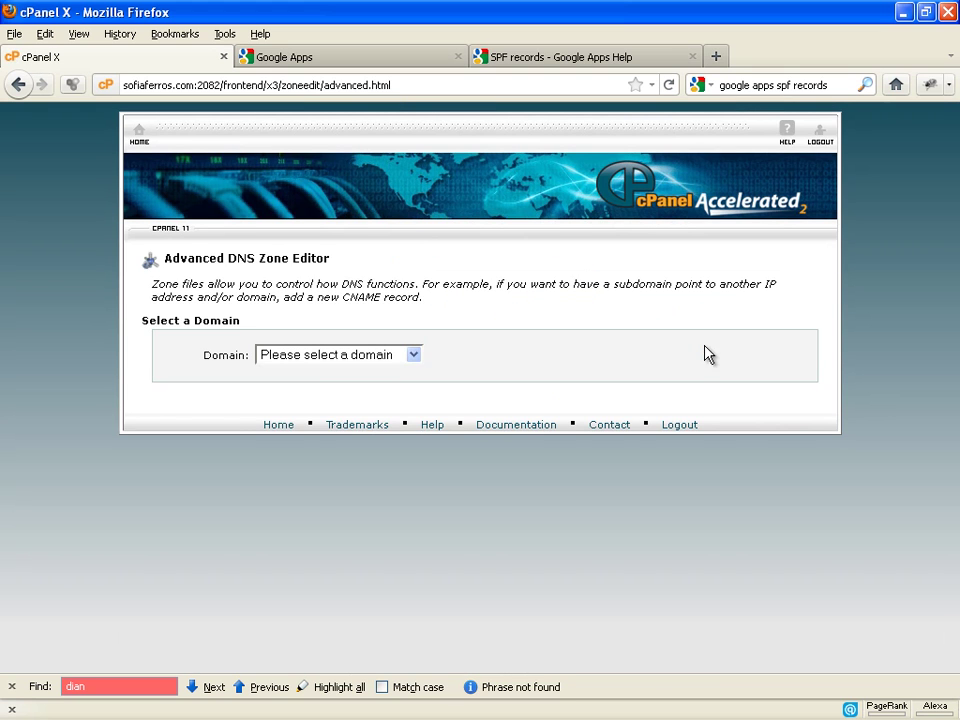
{"action": "left_click", "coordinate": [413, 357]}
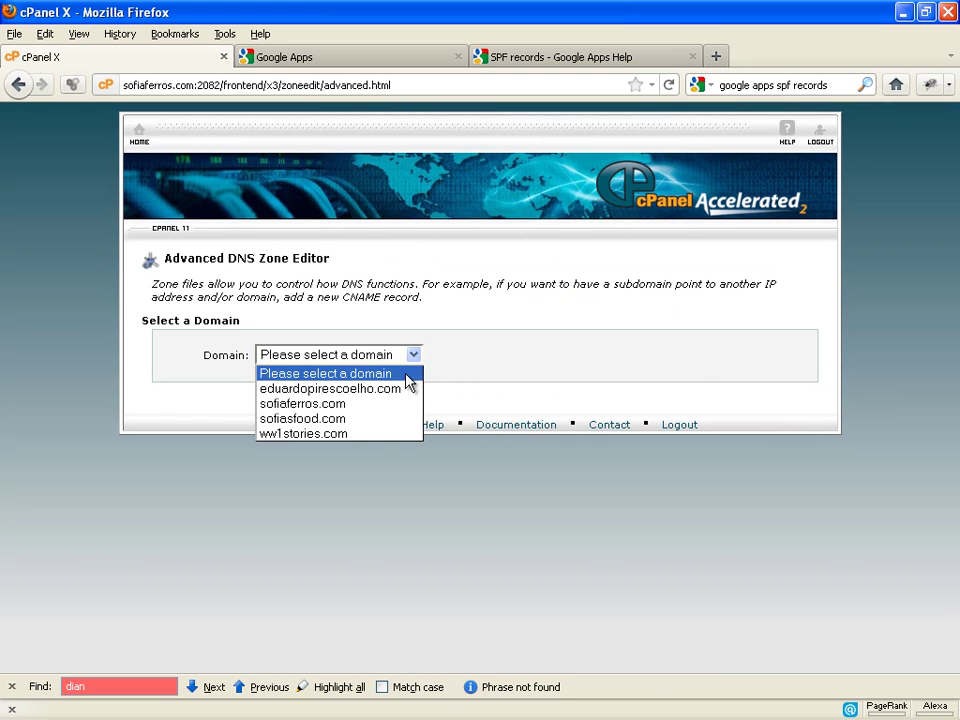
{"action": "left_click", "coordinate": [389, 408]}
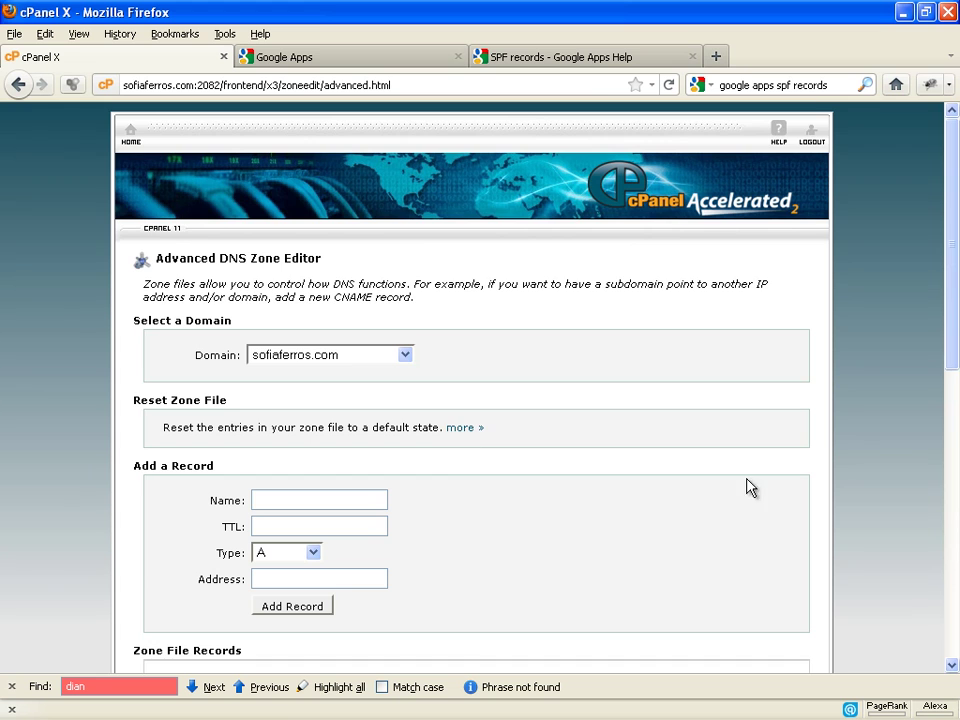
{"action": "left_click_drag", "start_coordinate": [949, 369], "coordinate": [951, 477]}
{"action": "scroll", "coordinate": [454, 336], "scroll_direction": "down", "scroll_amount": 6}
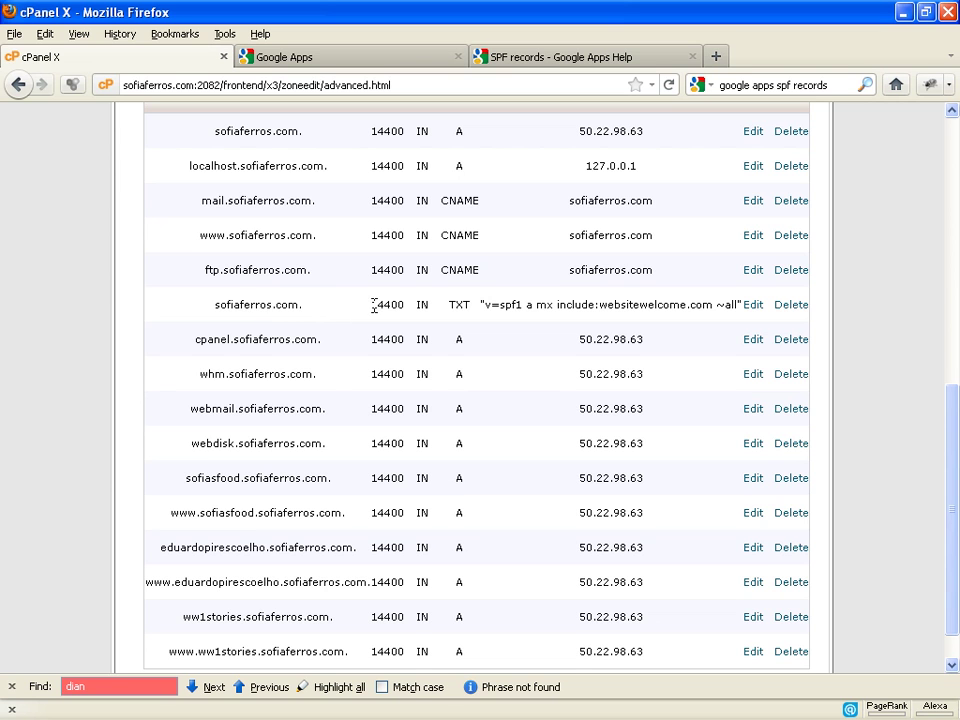
{"action": "scroll", "coordinate": [349, 313], "scroll_direction": "up", "scroll_amount": 4}
{"action": "scroll", "coordinate": [345, 311], "scroll_direction": "up", "scroll_amount": 2}
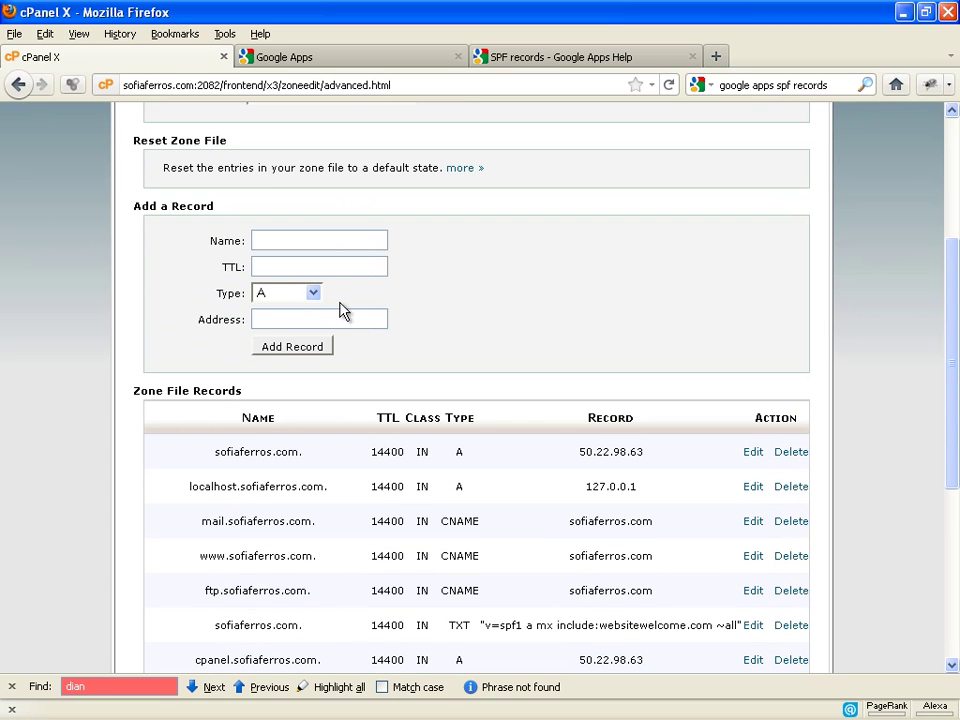
Add a TXT record named sofiaferros.com. with value v=spf1 include:_spf.google.com ~all.
{"action": "left_click", "coordinate": [307, 271]}
{"action": "type", "text": "14400"}
{"action": "left_click", "coordinate": [316, 292]}
{"action": "left_click", "coordinate": [268, 341]}
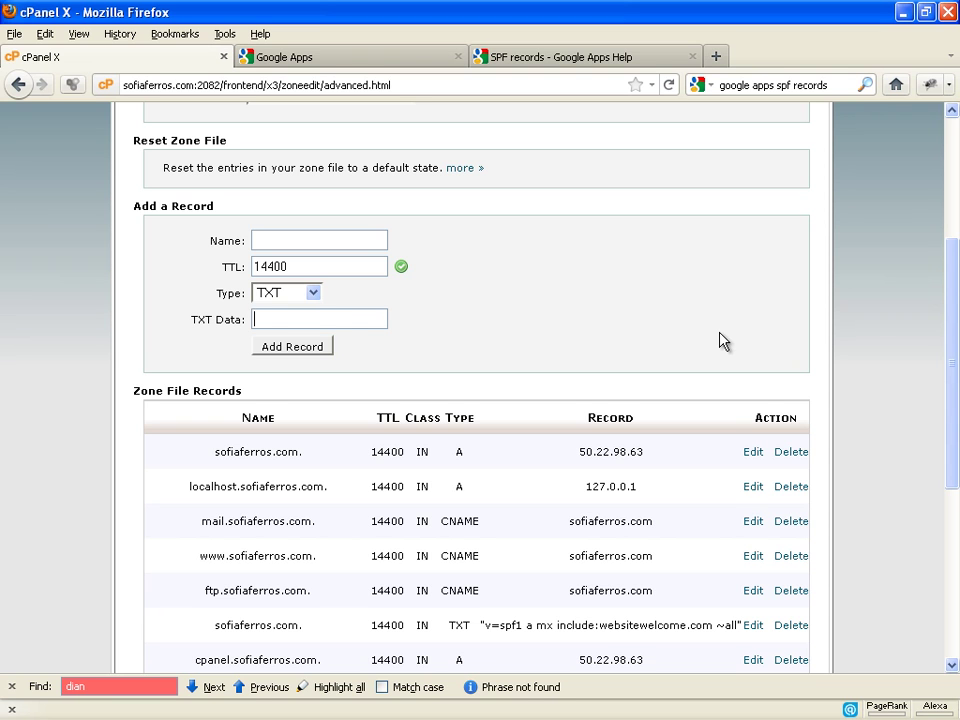
{"action": "key", "text": "ctrl+v"}
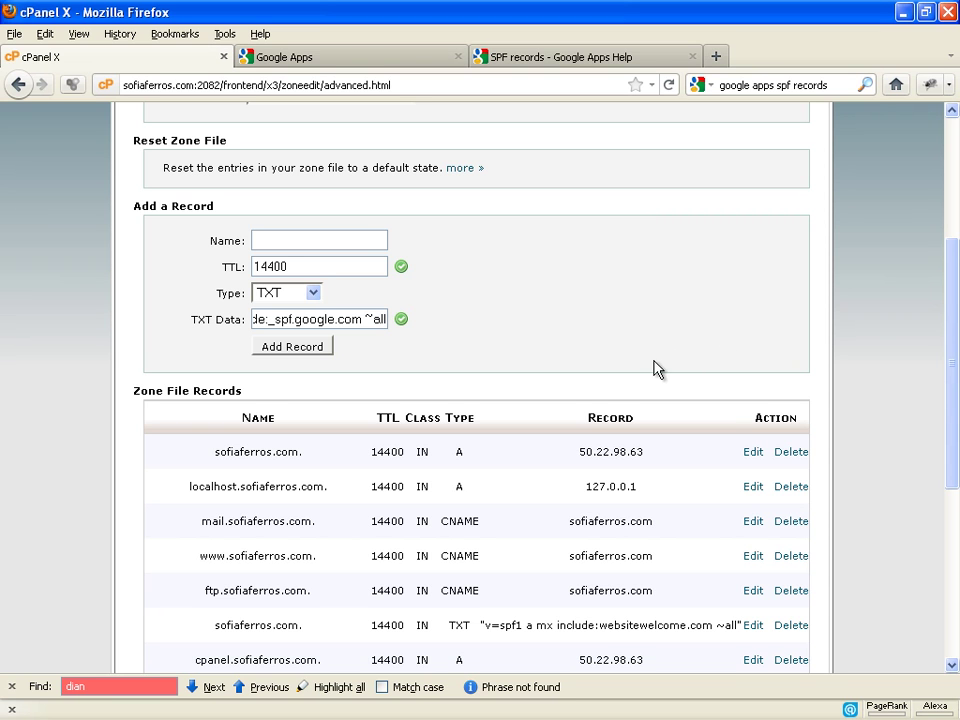
{"action": "left_click", "coordinate": [303, 349]}
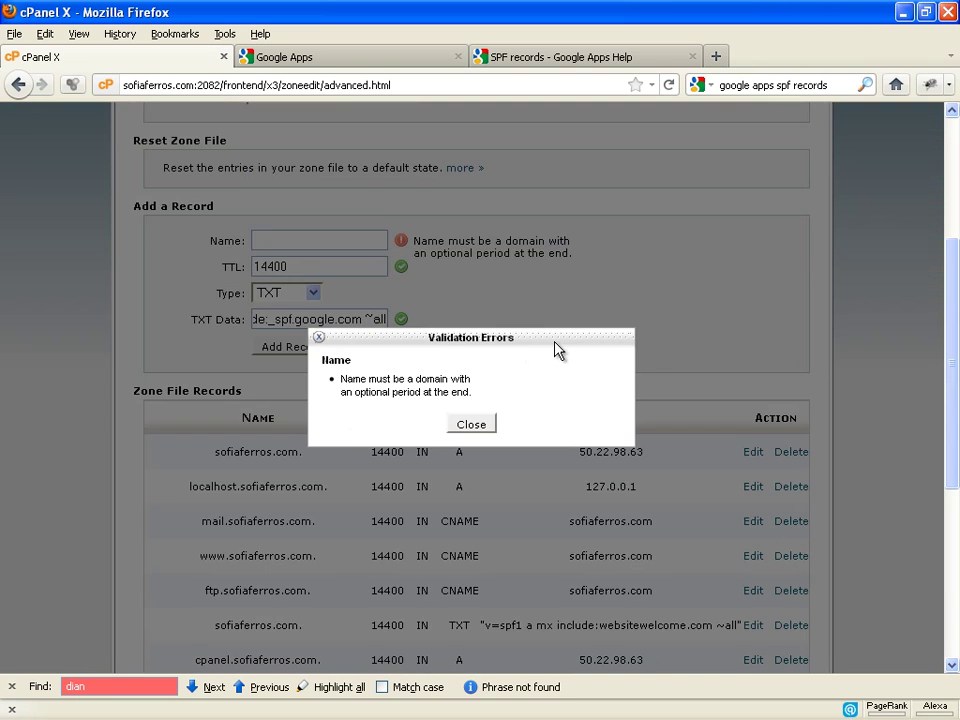
{"action": "left_click", "coordinate": [468, 424]}
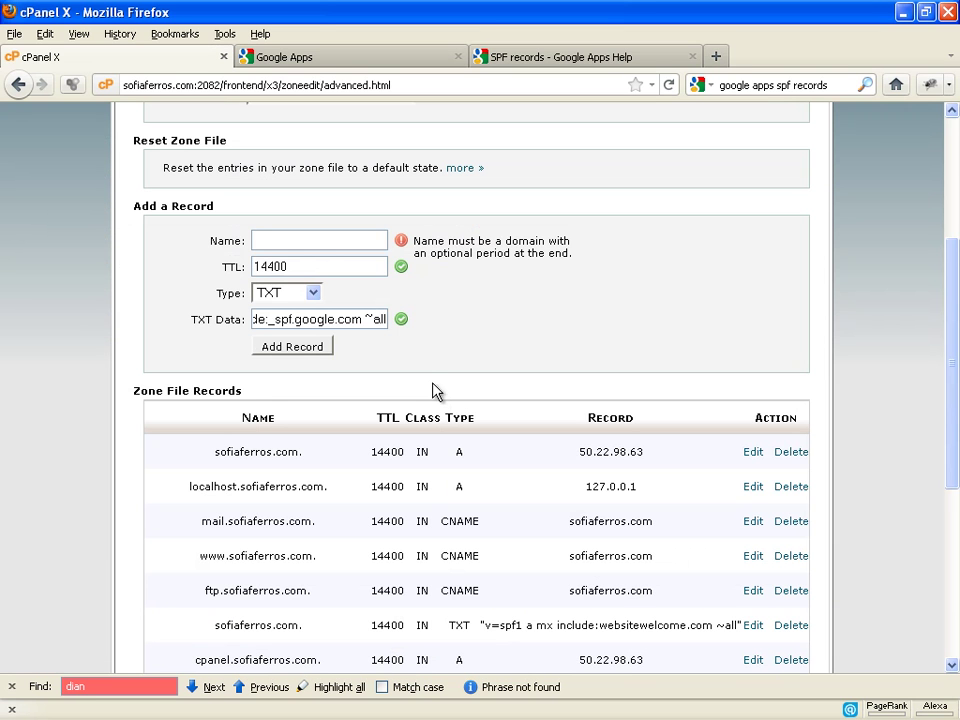
{"action": "left_click", "coordinate": [280, 244]}
{"action": "type", "text": "sofia"}
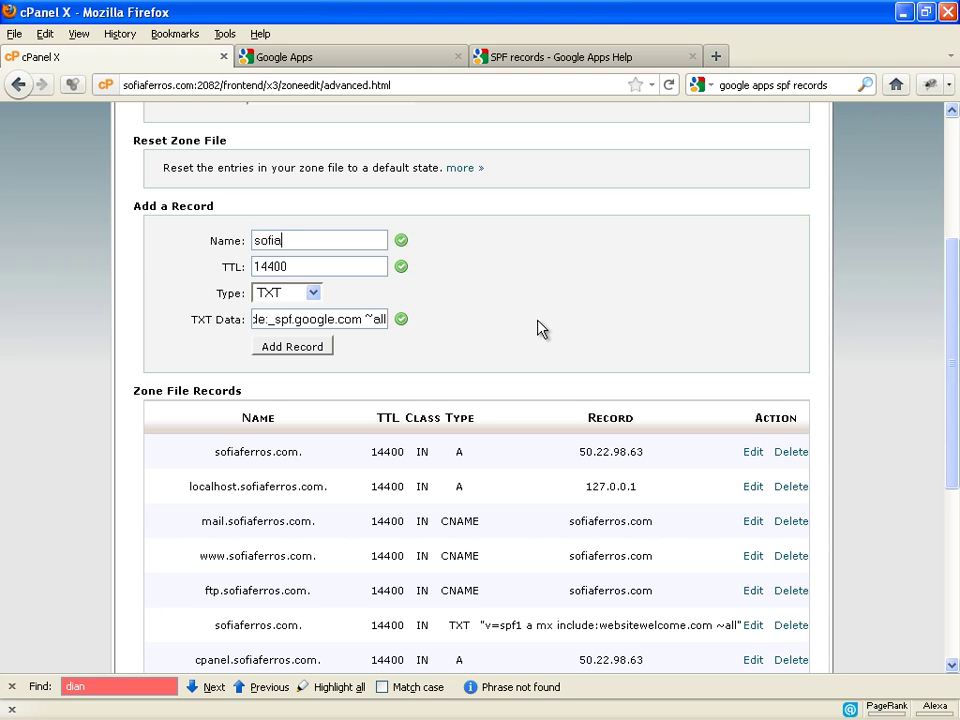
{"action": "type", "text": "ferros.com."}
{"action": "left_click", "coordinate": [302, 347]}
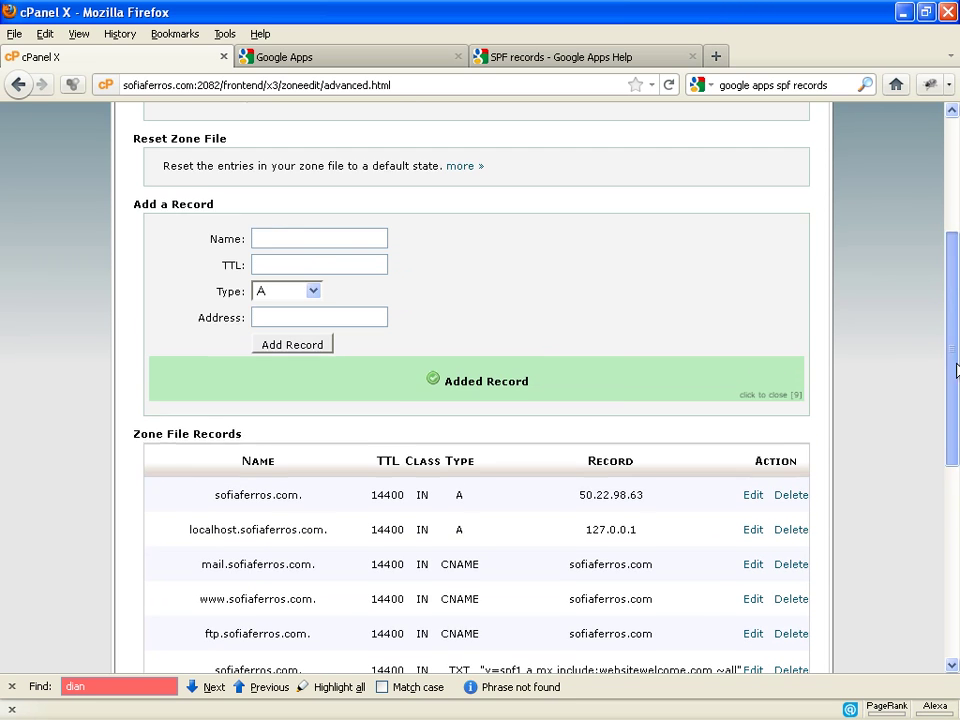
Delete the old TXT record v=spf1 a mx include:websitewelcome.com ~all from the zone.
{"action": "left_click_drag", "start_coordinate": [955, 370], "coordinate": [951, 574]}
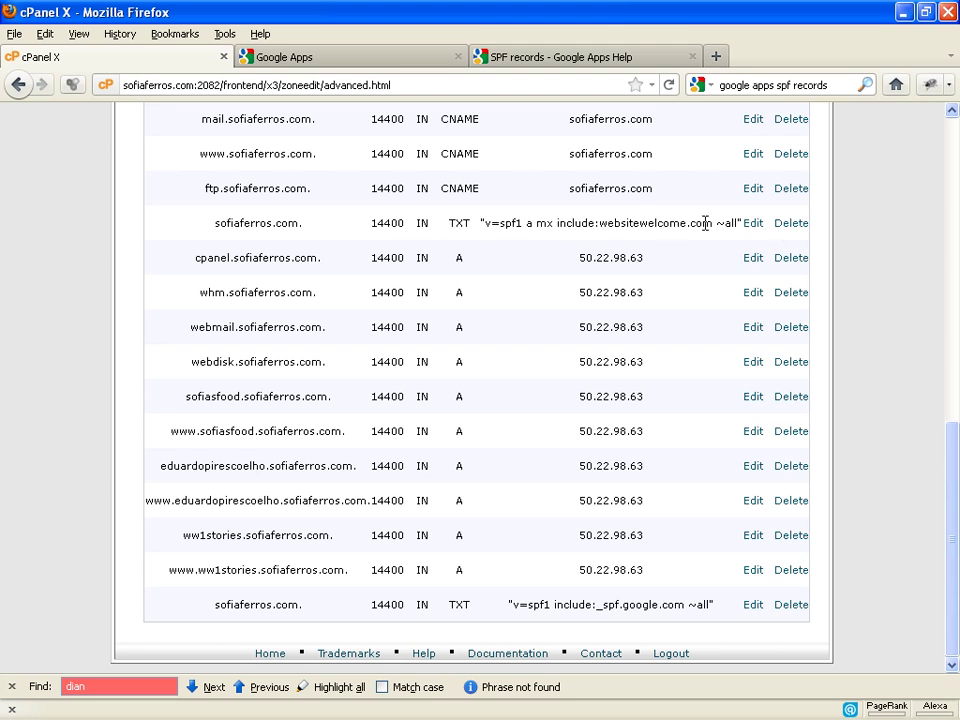
{"action": "left_click", "coordinate": [791, 224]}
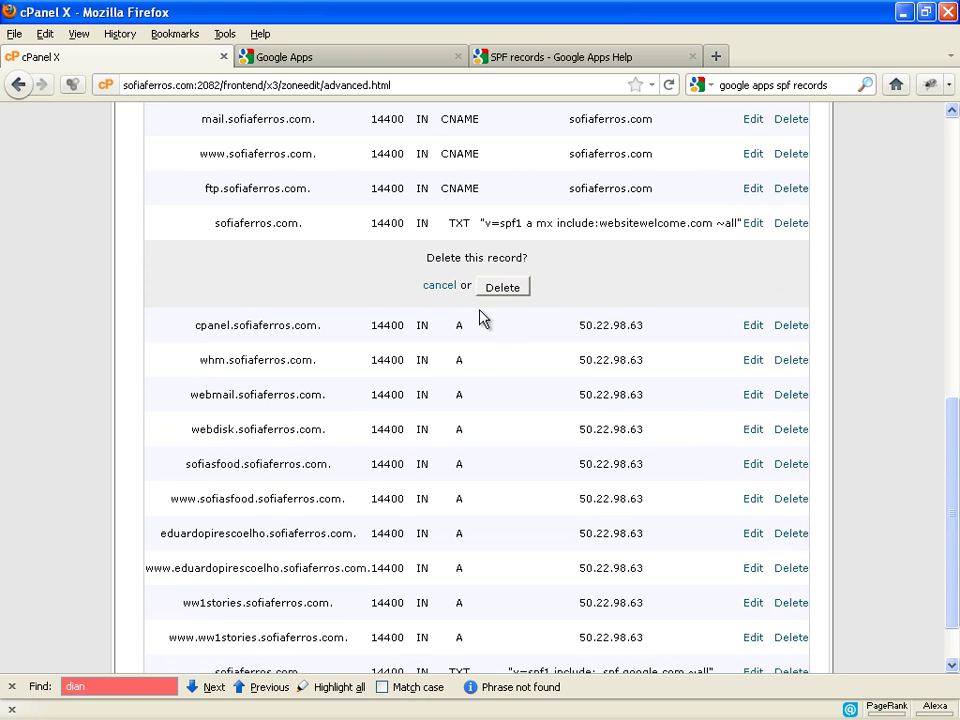
{"action": "left_click", "coordinate": [502, 288]}
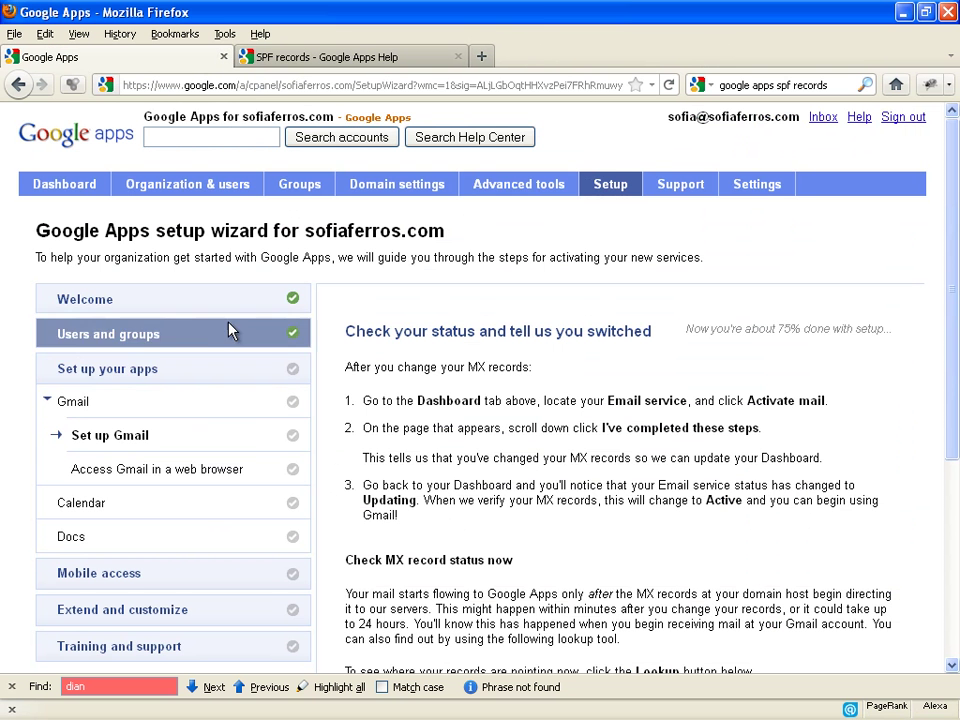
Activate email from the Google Apps dashboard and mark the MX setup steps as completed.
{"action": "left_click", "coordinate": [58, 186]}
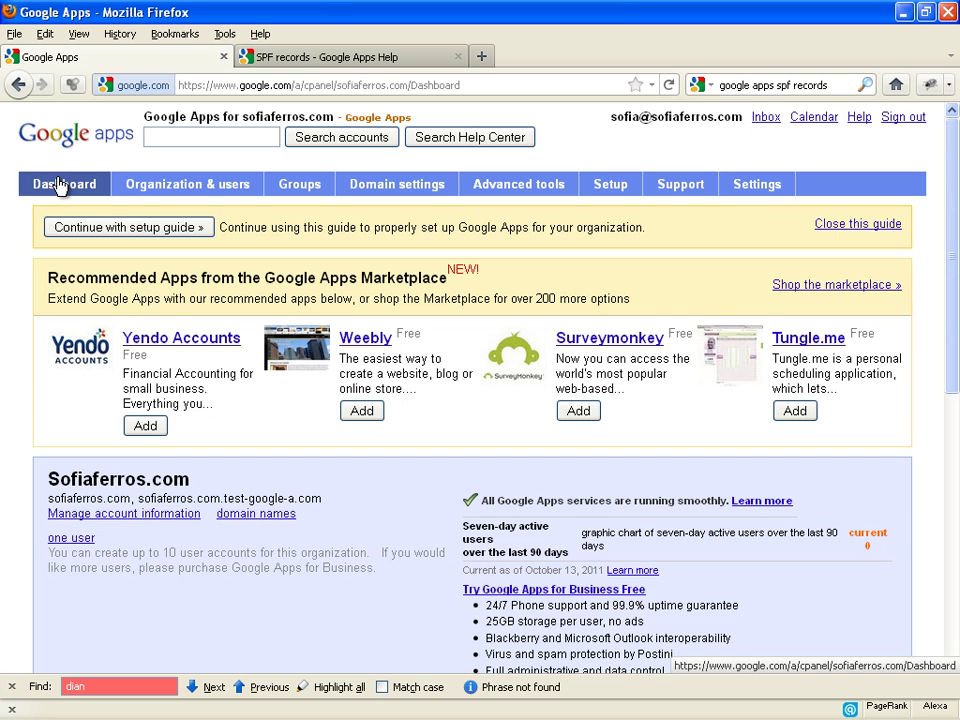
{"action": "scroll", "coordinate": [950, 350], "scroll_direction": "down", "scroll_amount": 10}
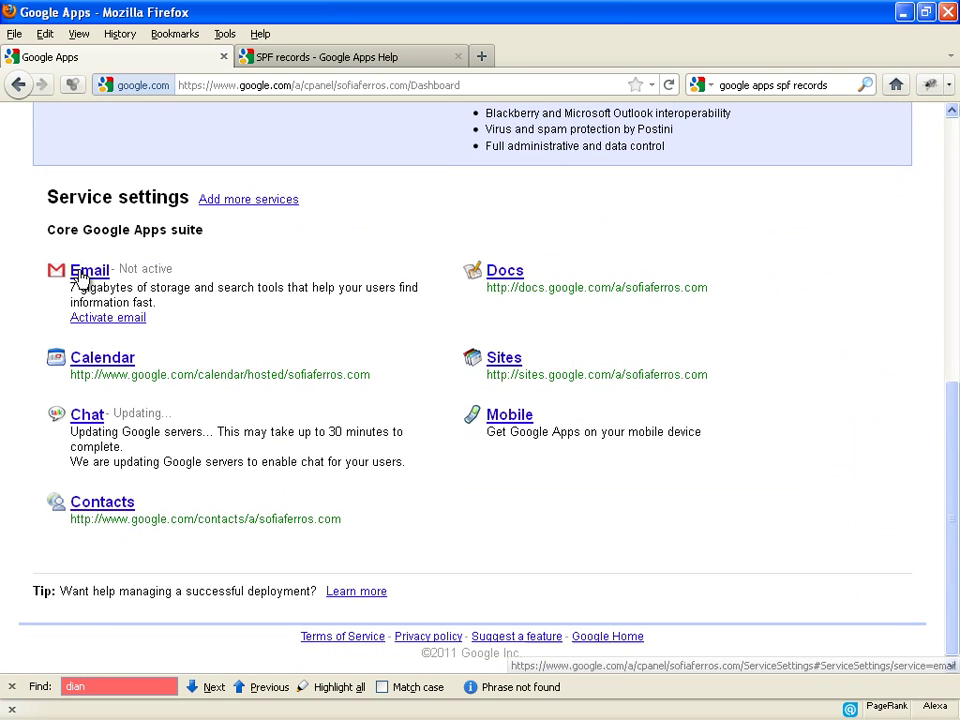
{"action": "left_click", "coordinate": [127, 320]}
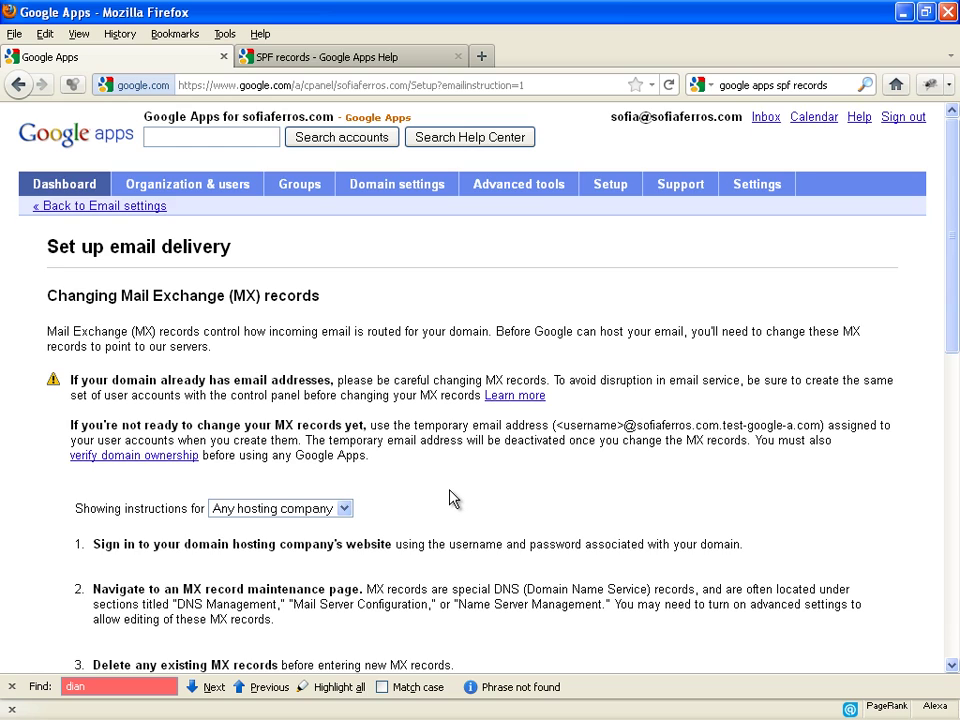
{"action": "scroll", "coordinate": [450, 498], "scroll_direction": "down", "scroll_amount": 10}
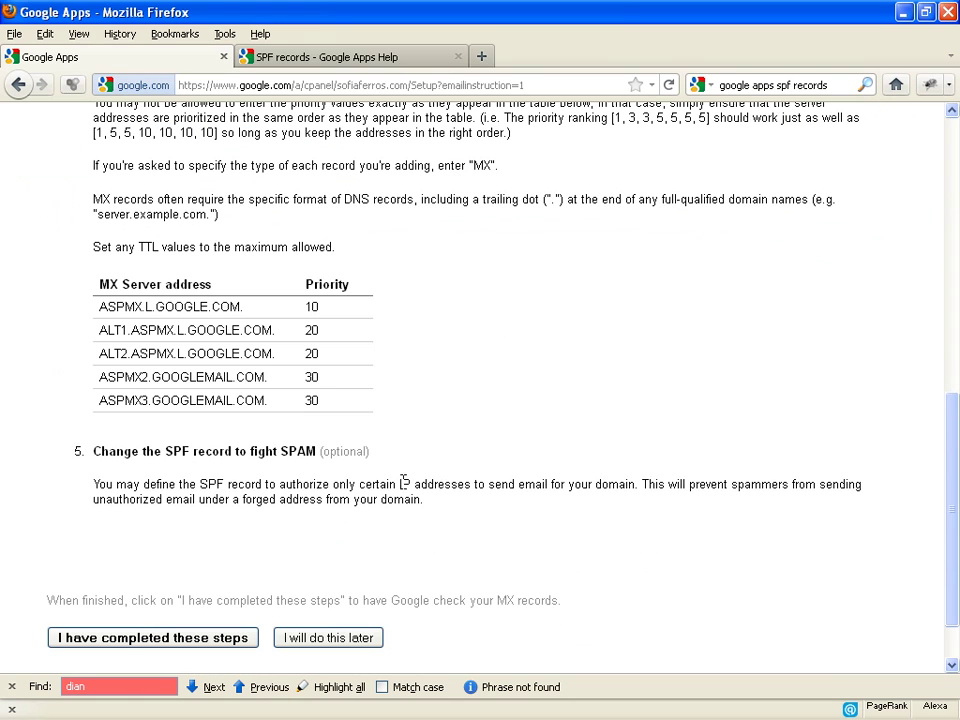
{"action": "left_click", "coordinate": [122, 637]}
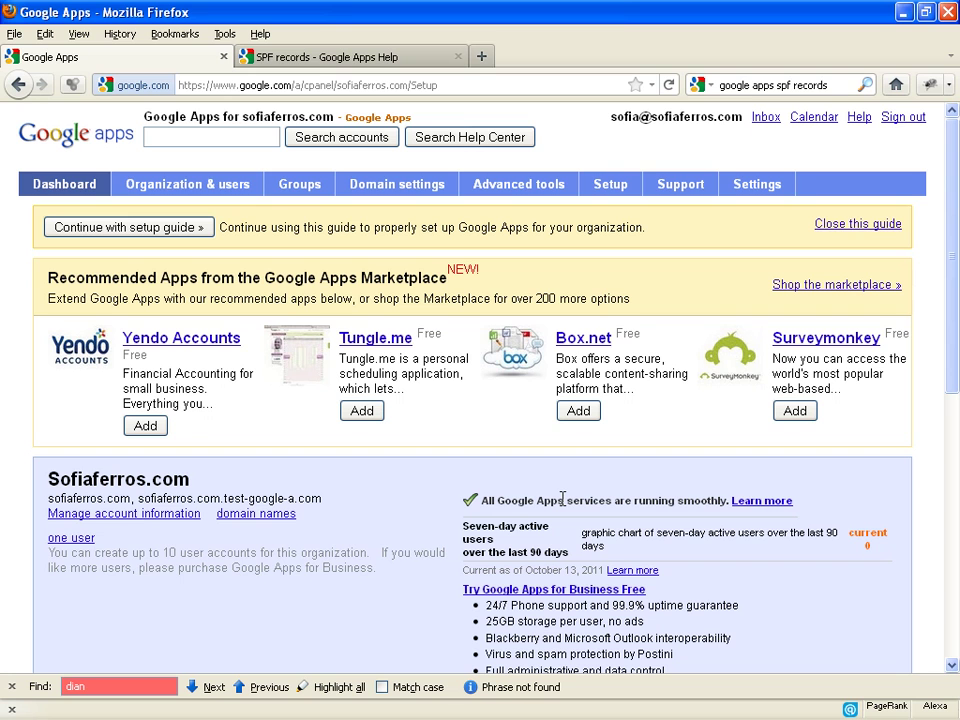
Load gmail.com in a new tab and dismiss the Marketplace apps promotion.
{"action": "left_click", "coordinate": [481, 57]}
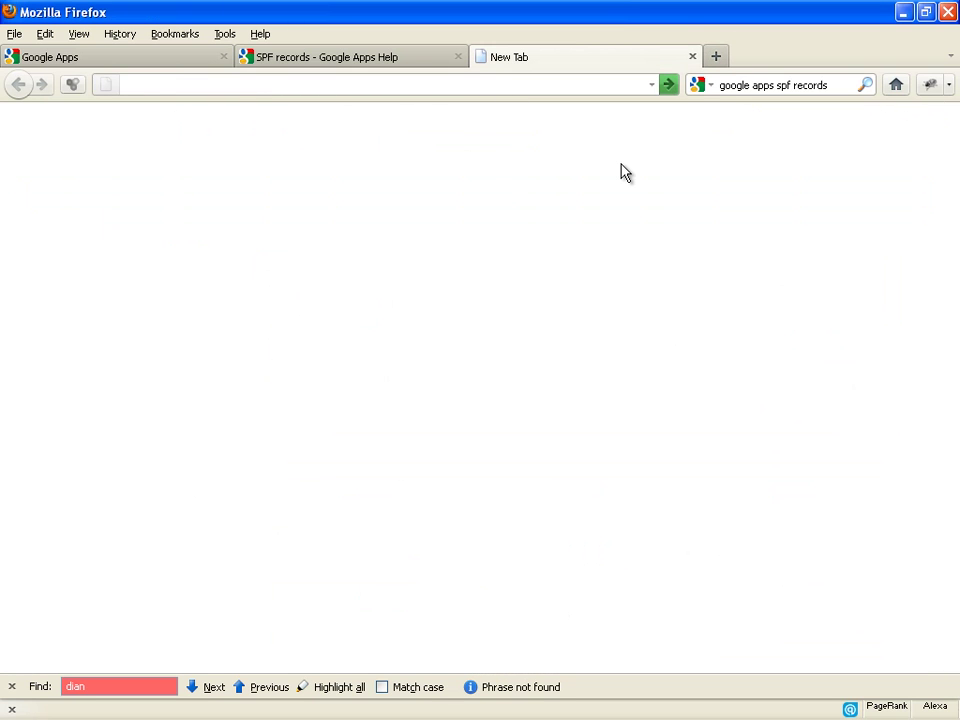
{"action": "type", "text": "gmail.com"}
{"action": "key", "text": "Return"}
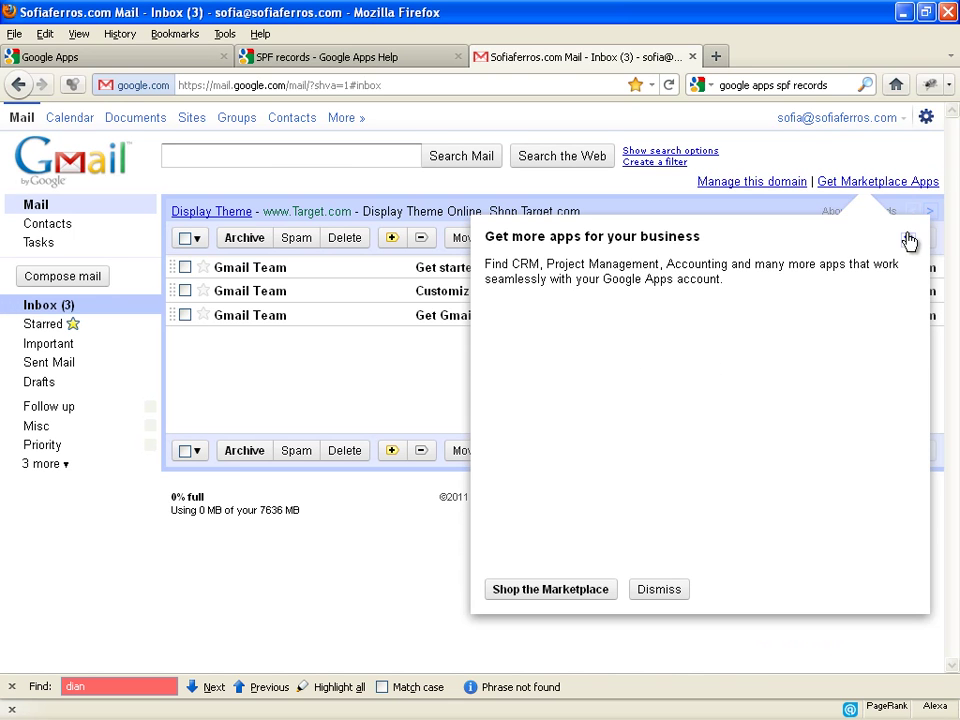
{"action": "left_click", "coordinate": [909, 238]}
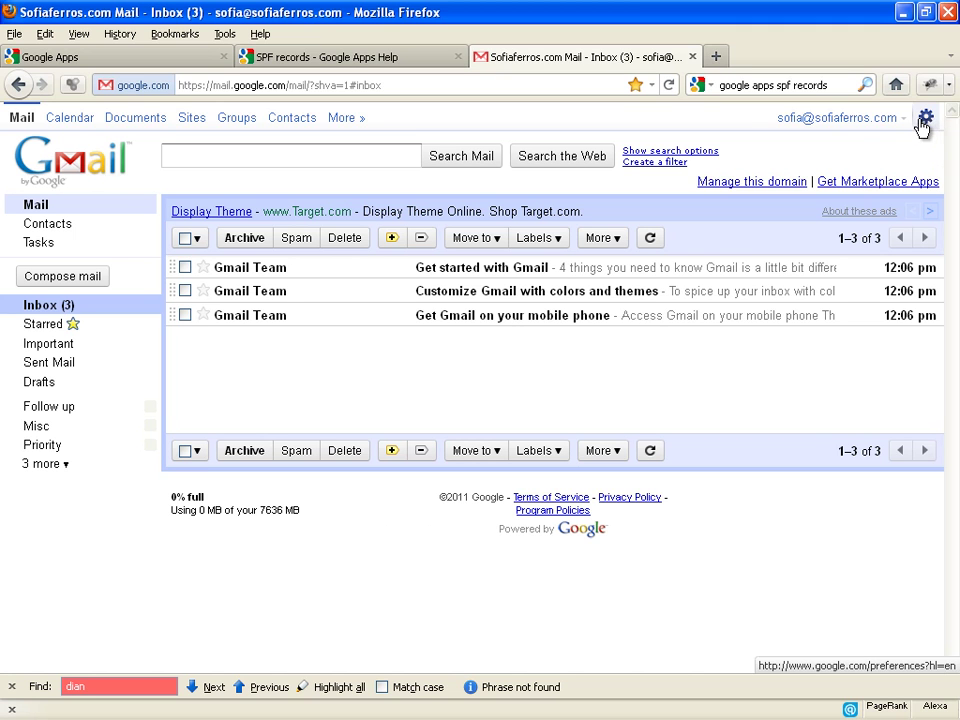
Open Gmail's Mail settings, then go to Manage this domain for sofiaferros.com.
{"action": "left_click", "coordinate": [906, 125]}
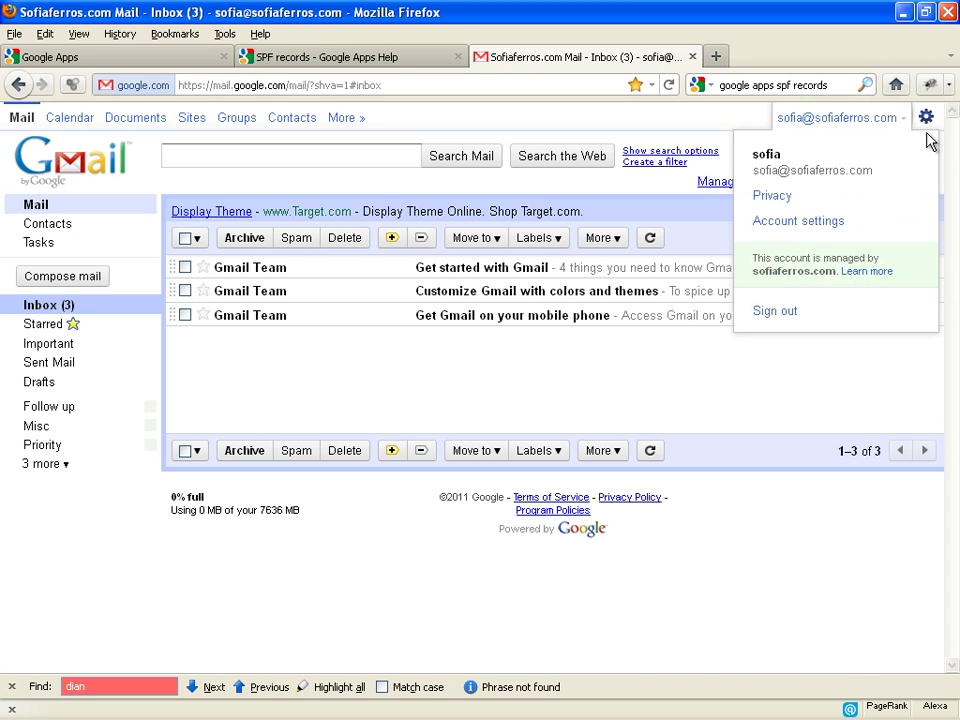
{"action": "left_click", "coordinate": [926, 119]}
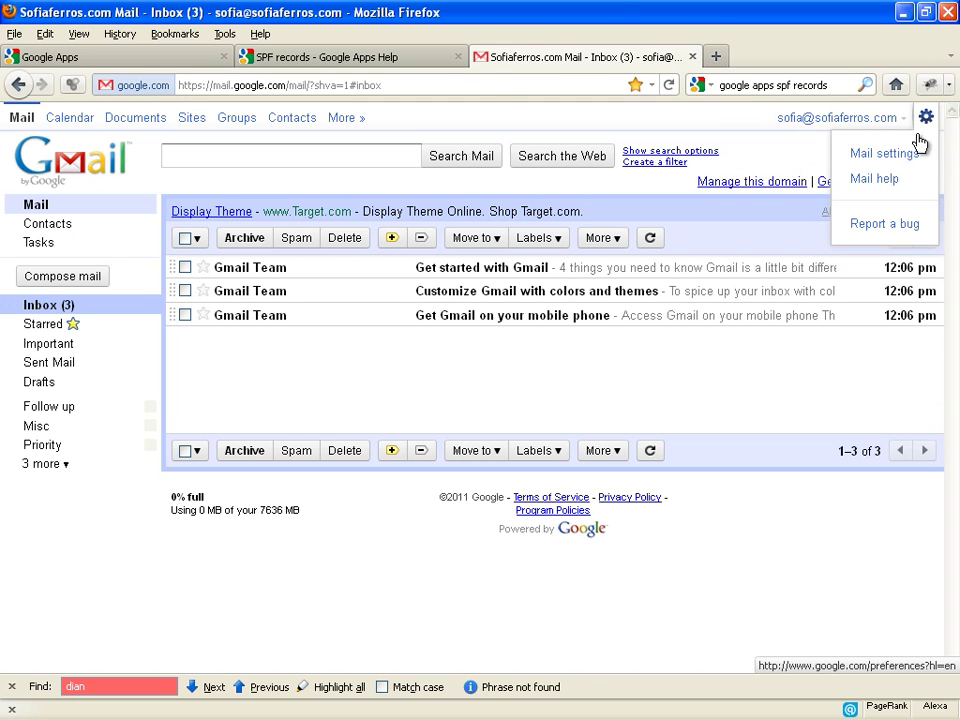
{"action": "left_click", "coordinate": [898, 154]}
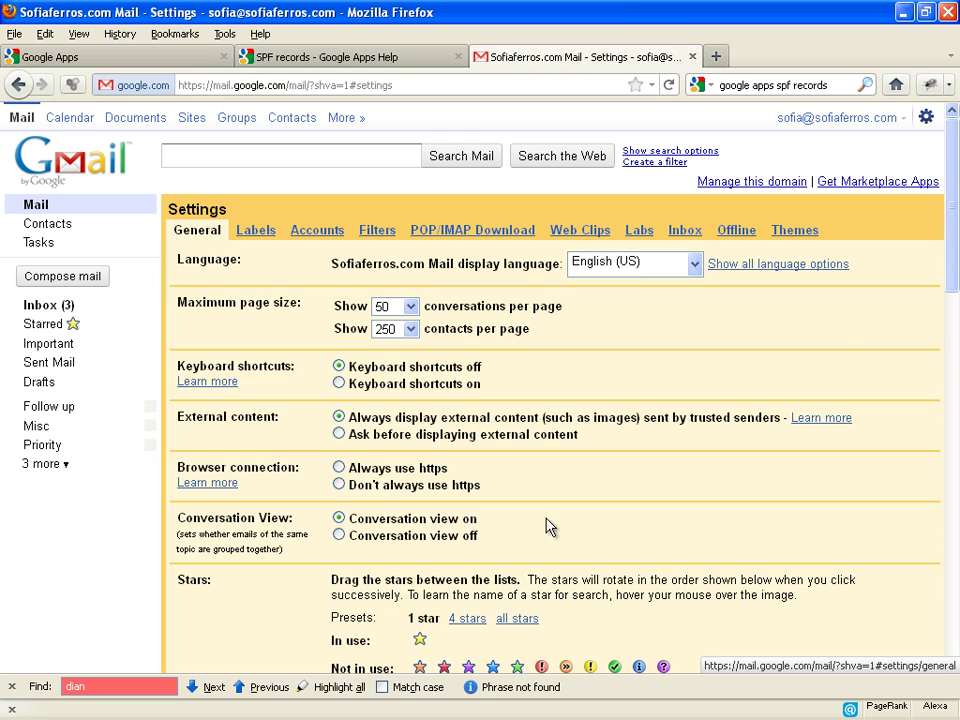
{"action": "left_click", "coordinate": [779, 182]}
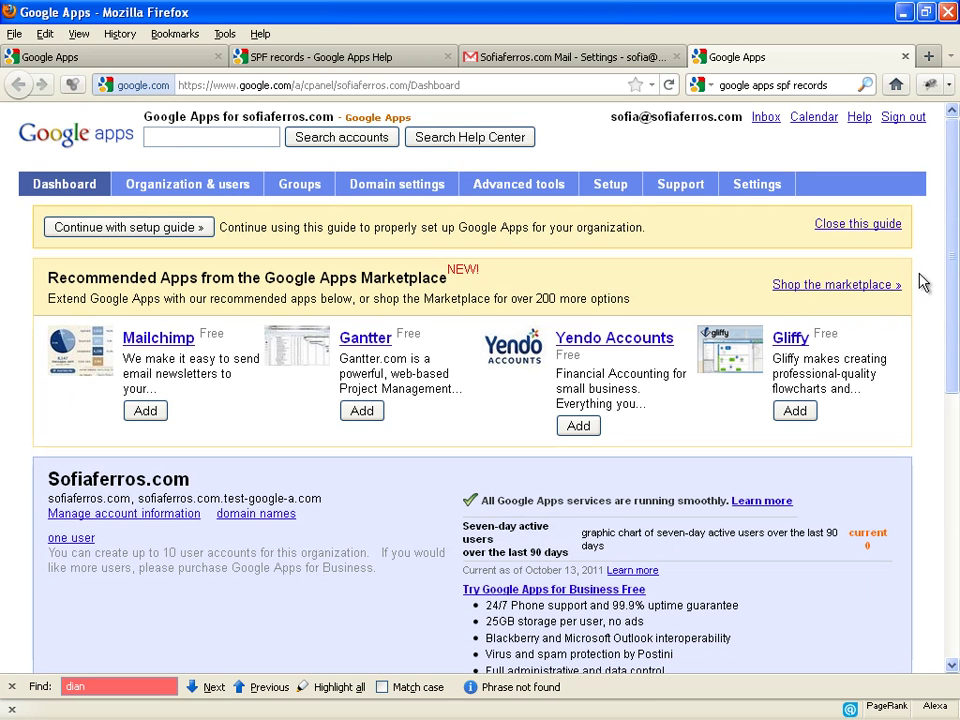
Check the sole user's details and test-google-a.com nickname under Organization & users, then return to Dashboard.
{"action": "left_click", "coordinate": [222, 192]}
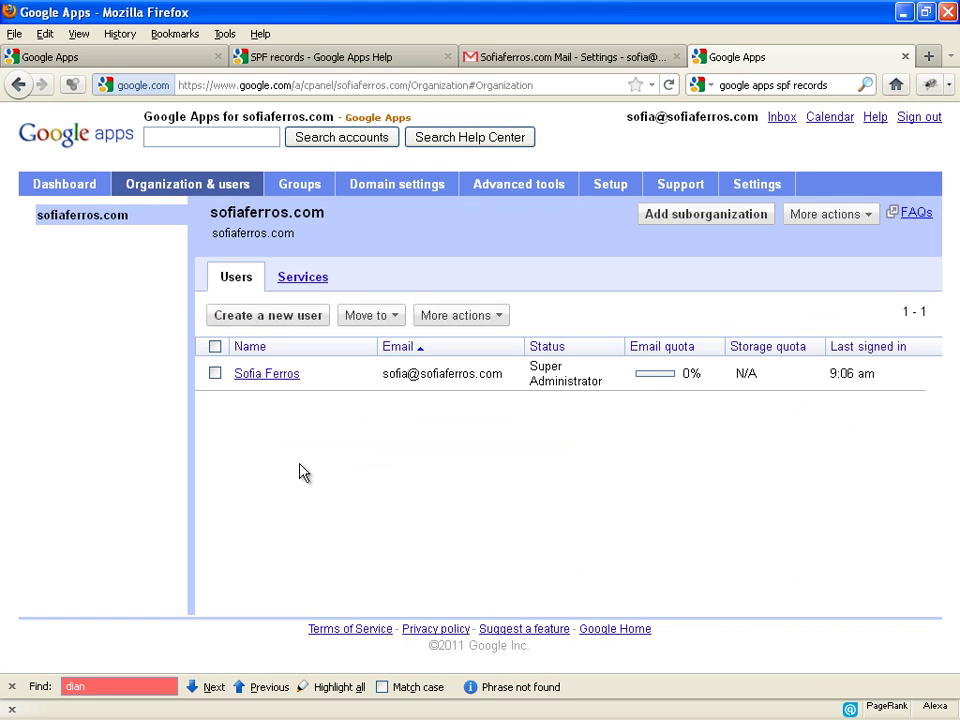
{"action": "left_click", "coordinate": [277, 377]}
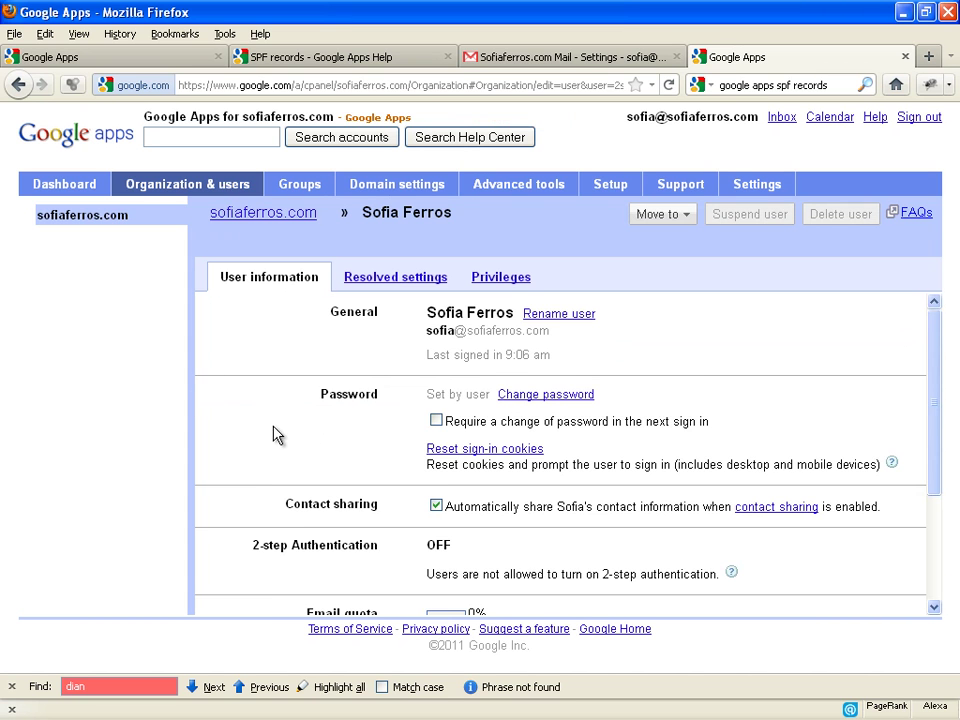
{"action": "scroll", "coordinate": [272, 435], "scroll_direction": "down", "scroll_amount": 1}
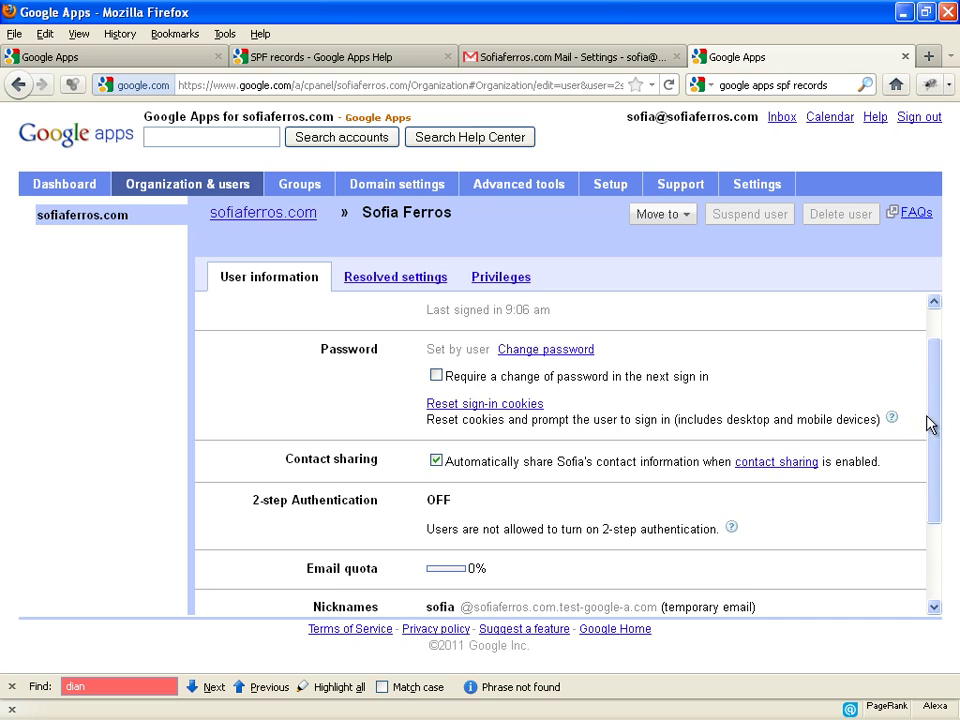
{"action": "scroll", "coordinate": [940, 465], "scroll_direction": "down", "scroll_amount": 1}
{"action": "scroll", "coordinate": [940, 465], "scroll_direction": "down", "scroll_amount": 1}
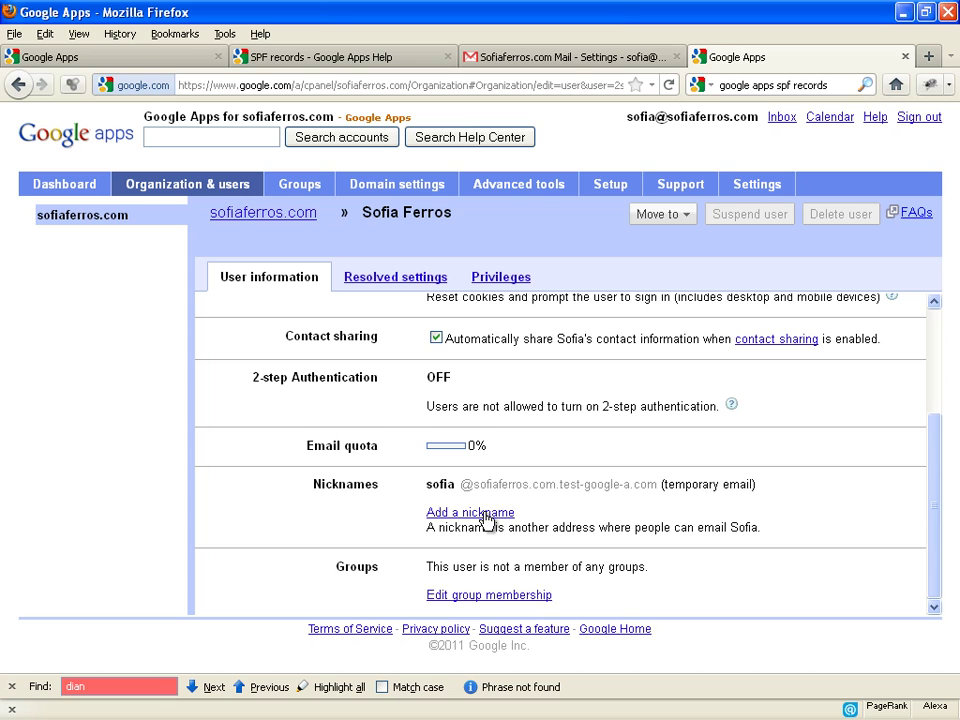
{"action": "left_click_drag", "start_coordinate": [932, 542], "coordinate": [932, 381]}
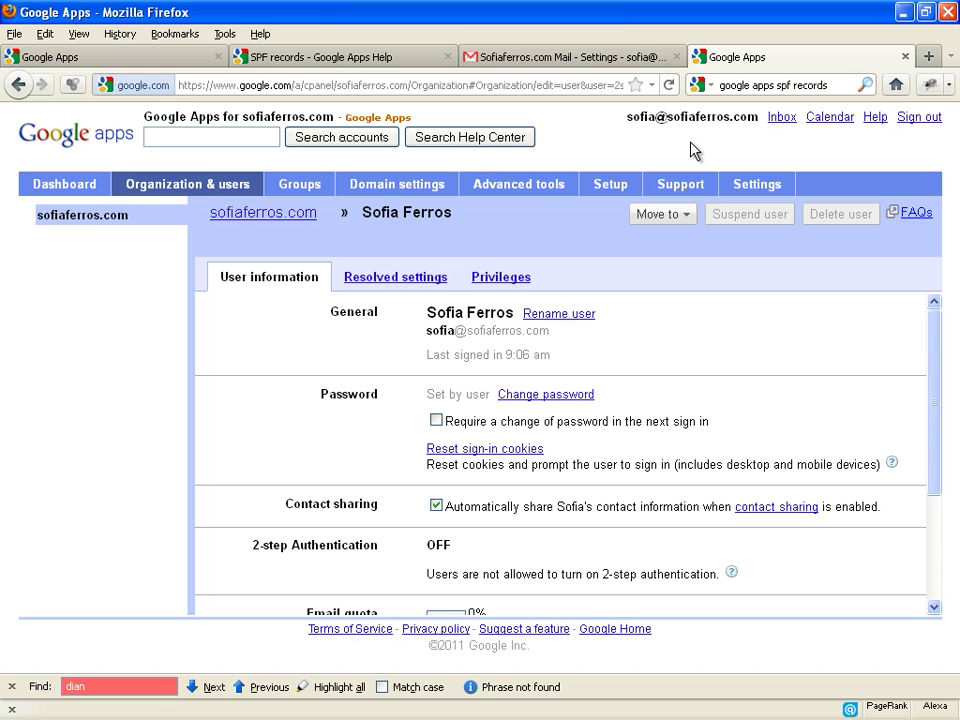
{"action": "left_click", "coordinate": [47, 186]}
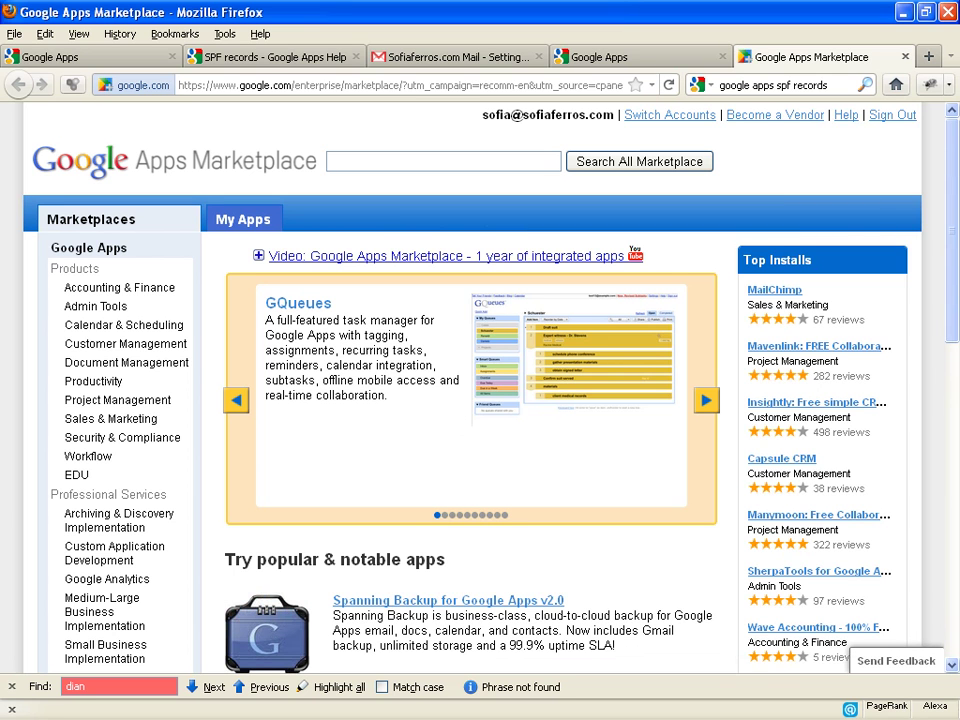
Go to the Google Apps Marketplace via the Dashboard's Shop the marketplace link.
{"action": "mouse_move", "coordinate": [812, 410]}
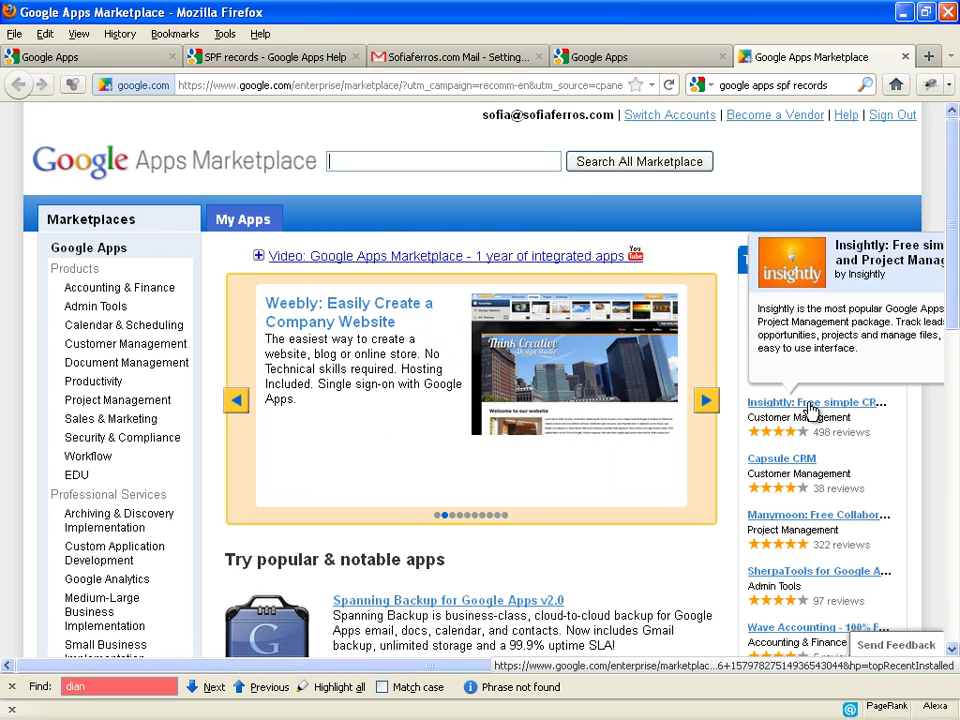